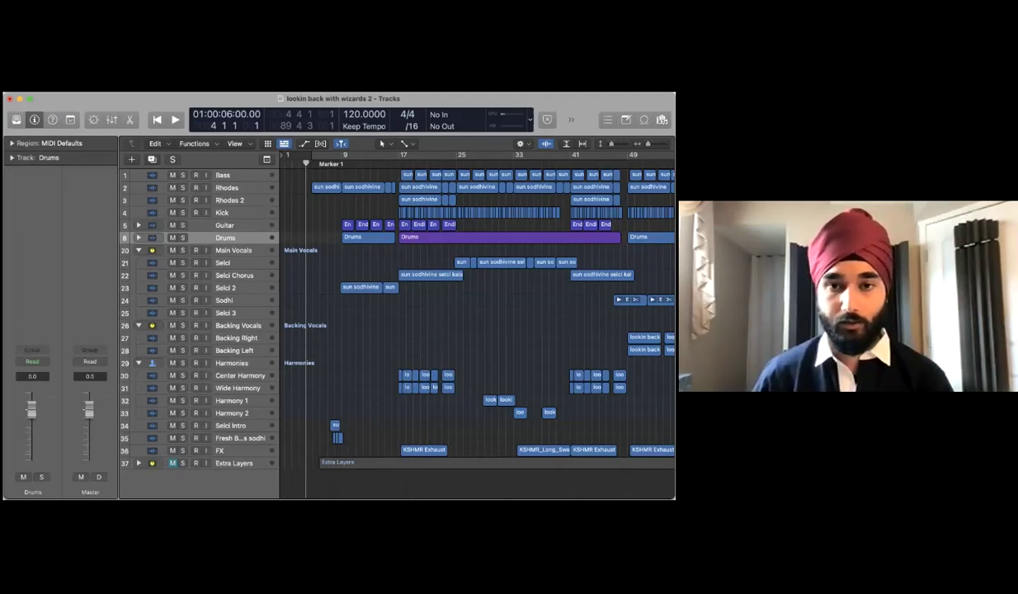
Play a short part of the intro, return the playhead to bar 5 and turn on cycle playback of the song
key(space)
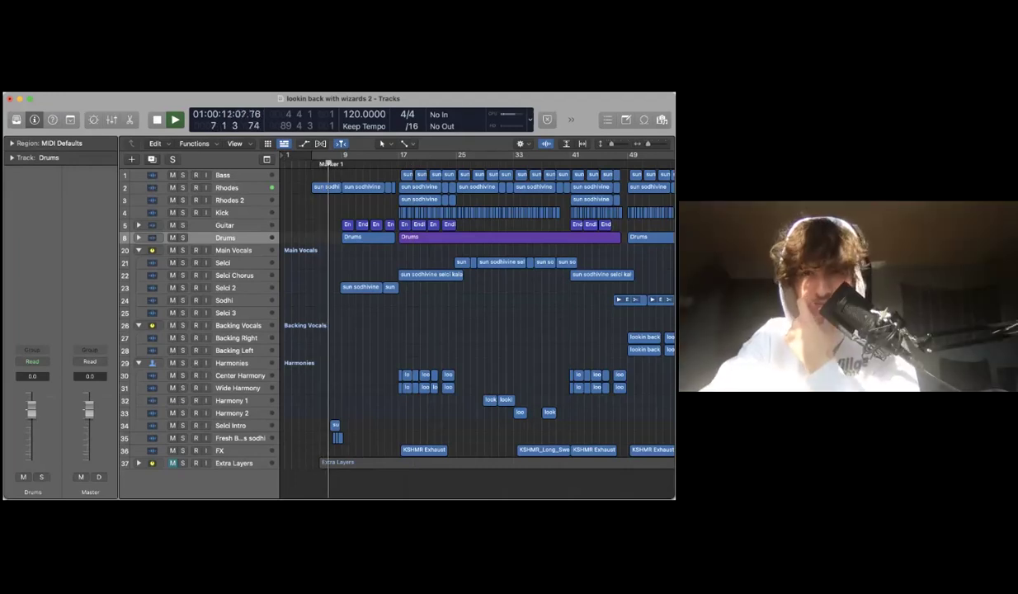
key(space)
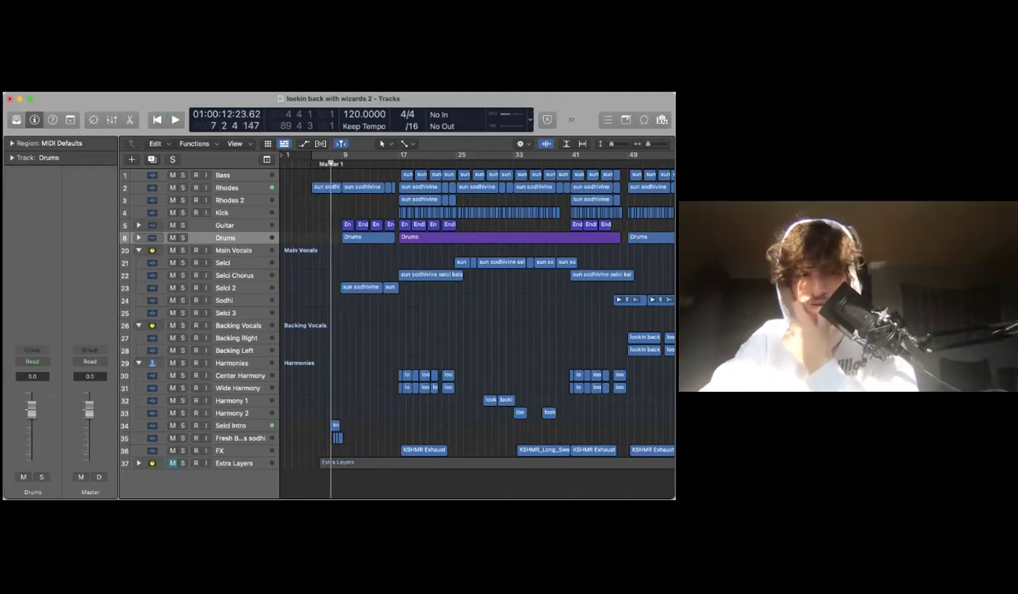
key(Return)
key(c)
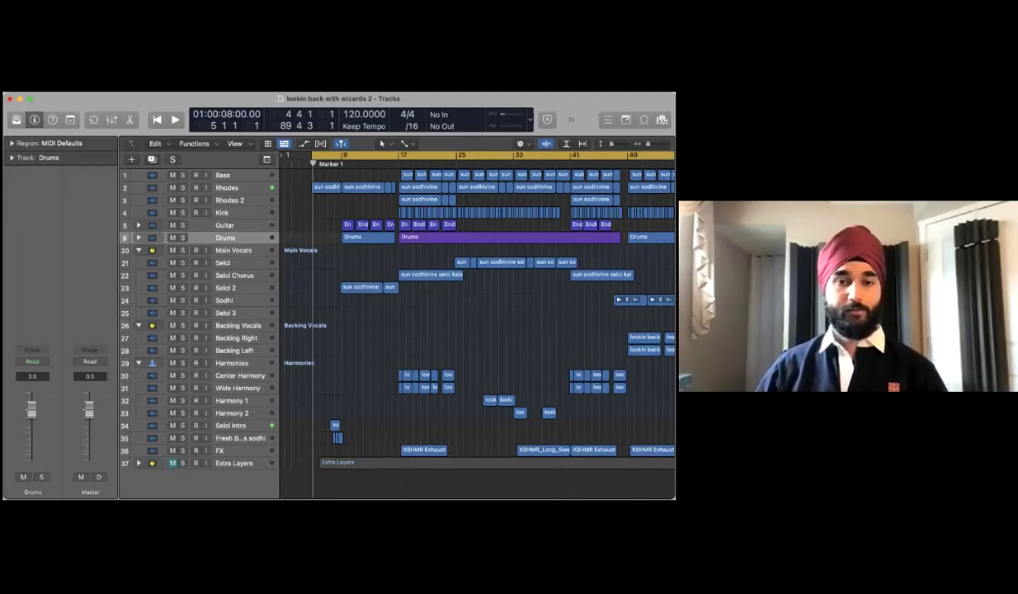
Play the song from bar 5 with the Rhodes track selected and open the SPAN analyzer on the Stereo Out
click(227, 188)
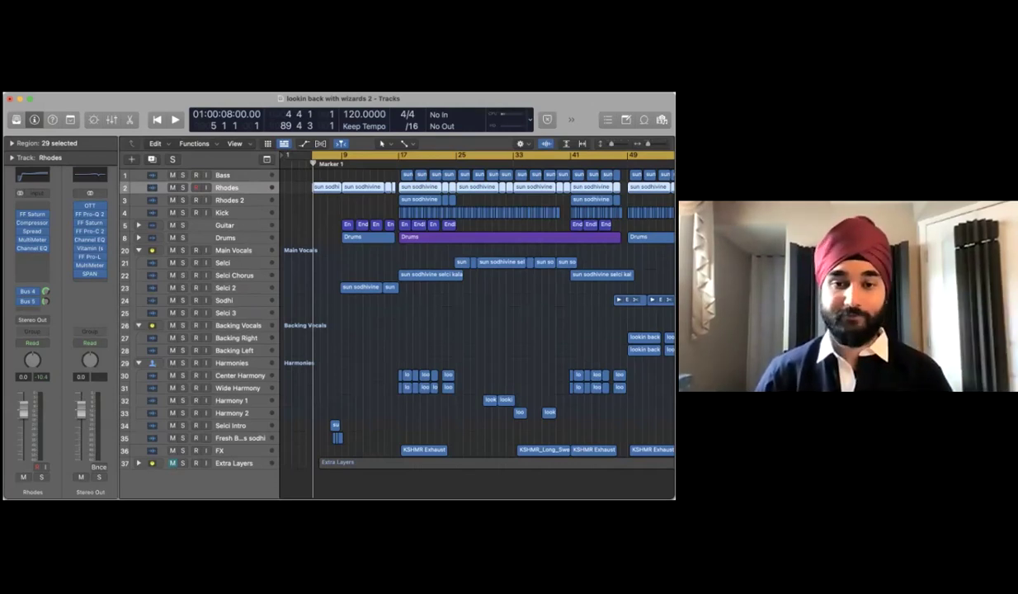
key(shift+d)
key(space)
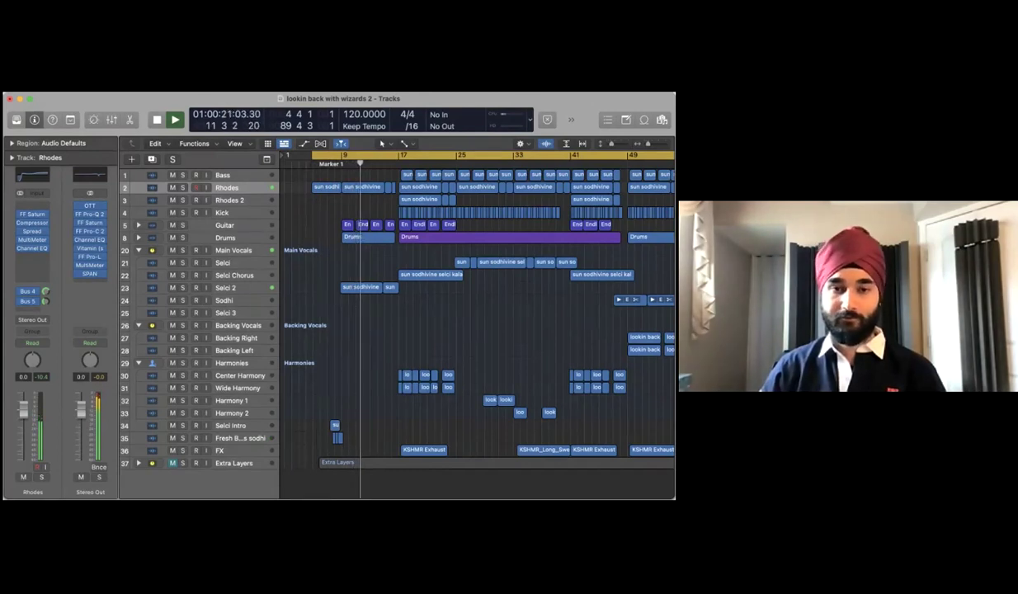
key(super+Right)
key(super+Right)
key(super+Right)
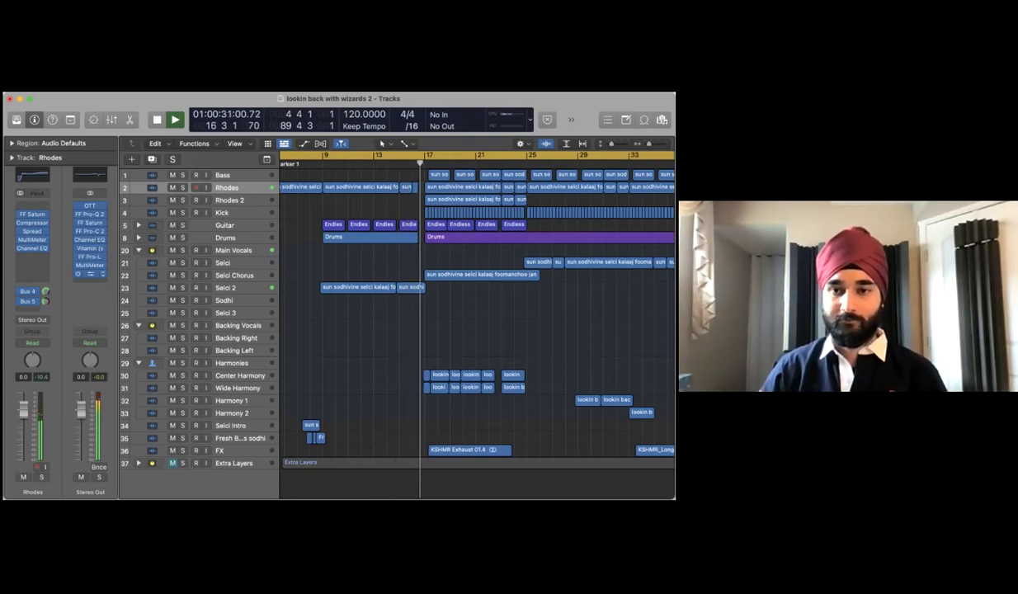
click(91, 273)
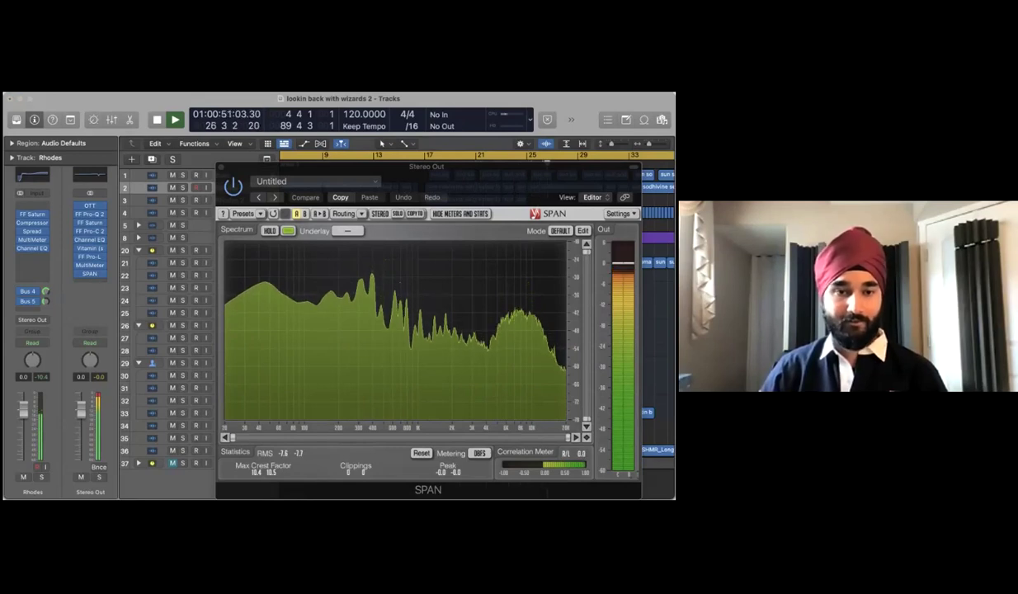
Expand the Drums and Guitar track stacks, select the Selci Chorus track and hide the SPAN window
click(153, 262)
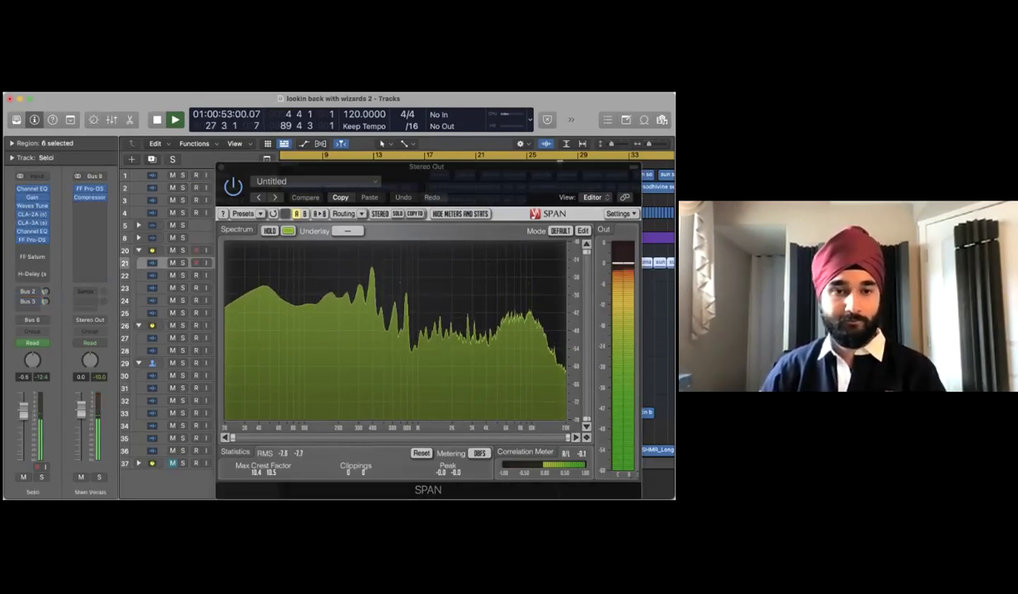
click(139, 238)
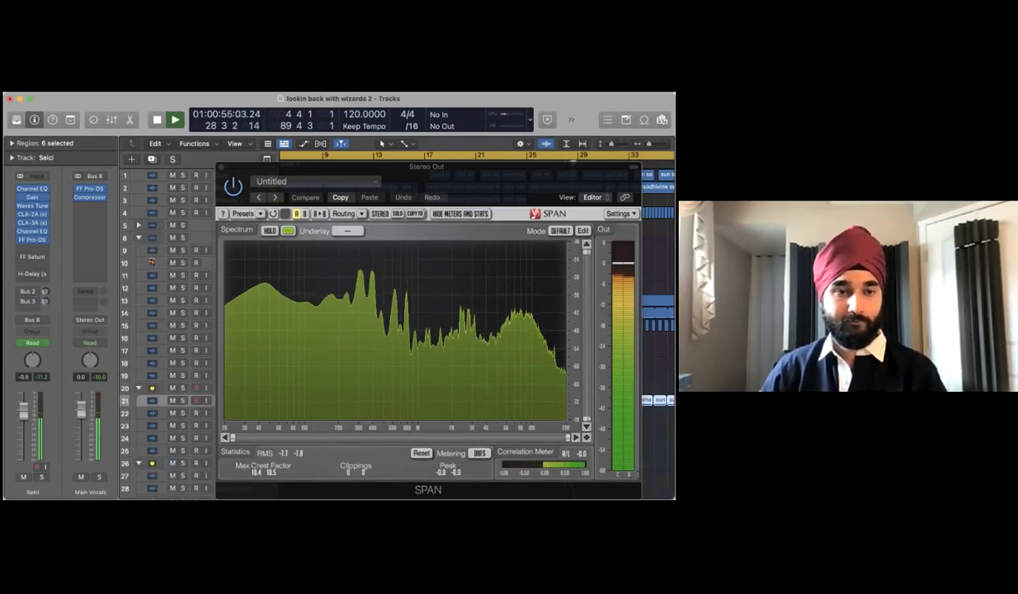
click(153, 250)
click(139, 224)
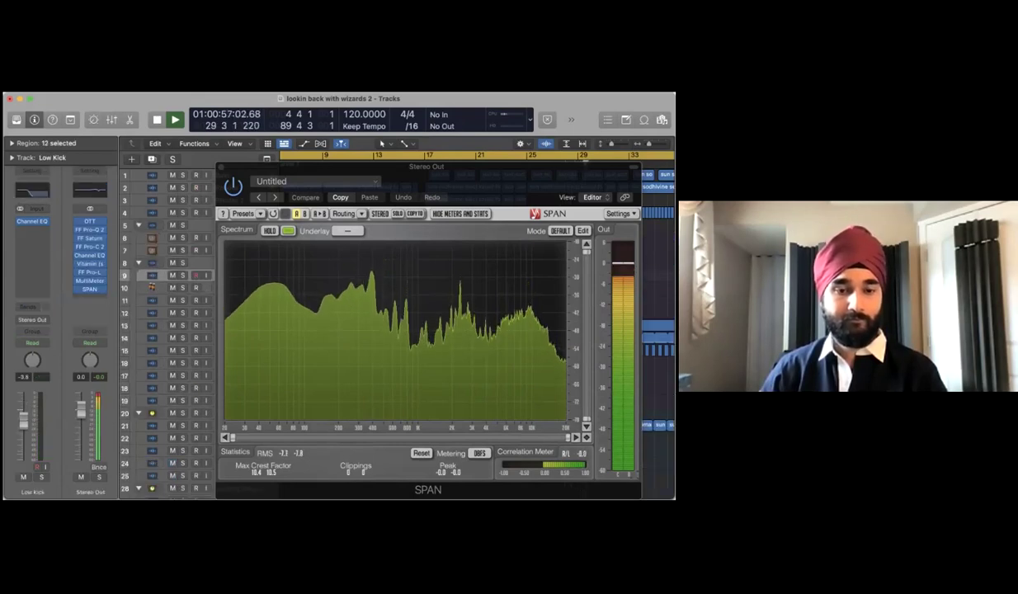
scroll(165, 330, down, 3)
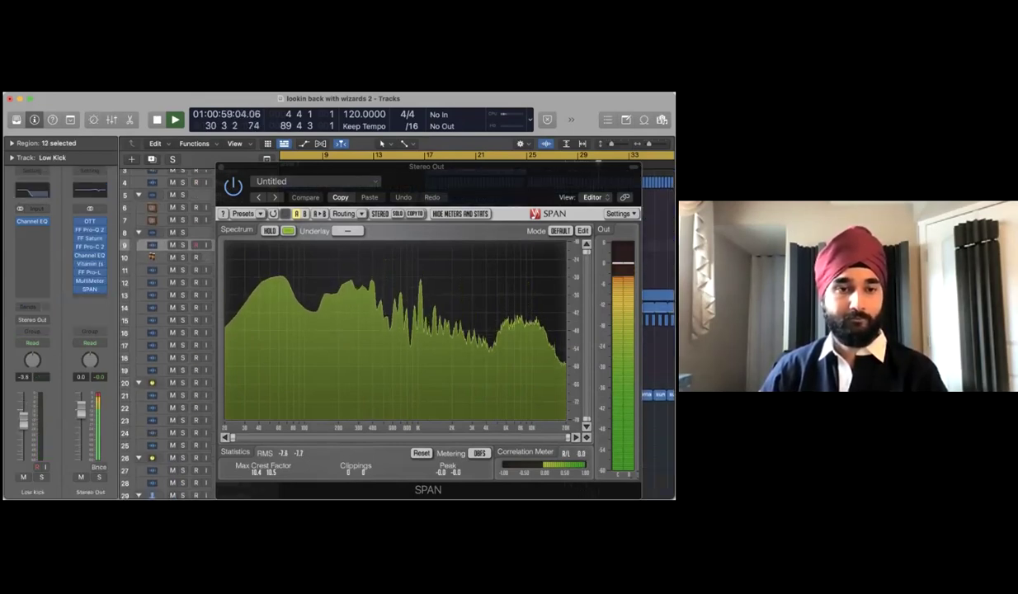
click(153, 395)
click(153, 408)
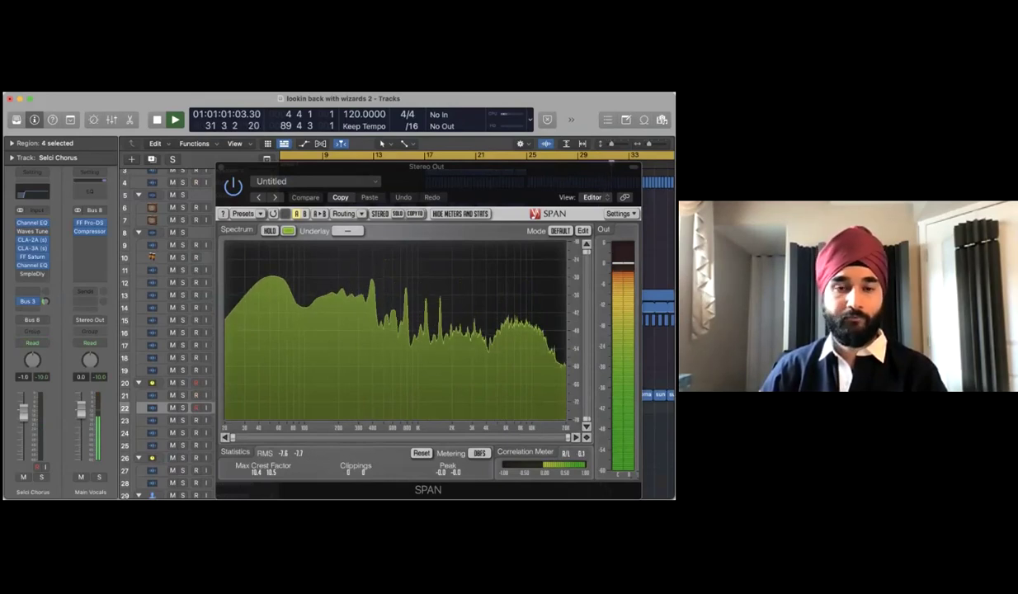
key(v)
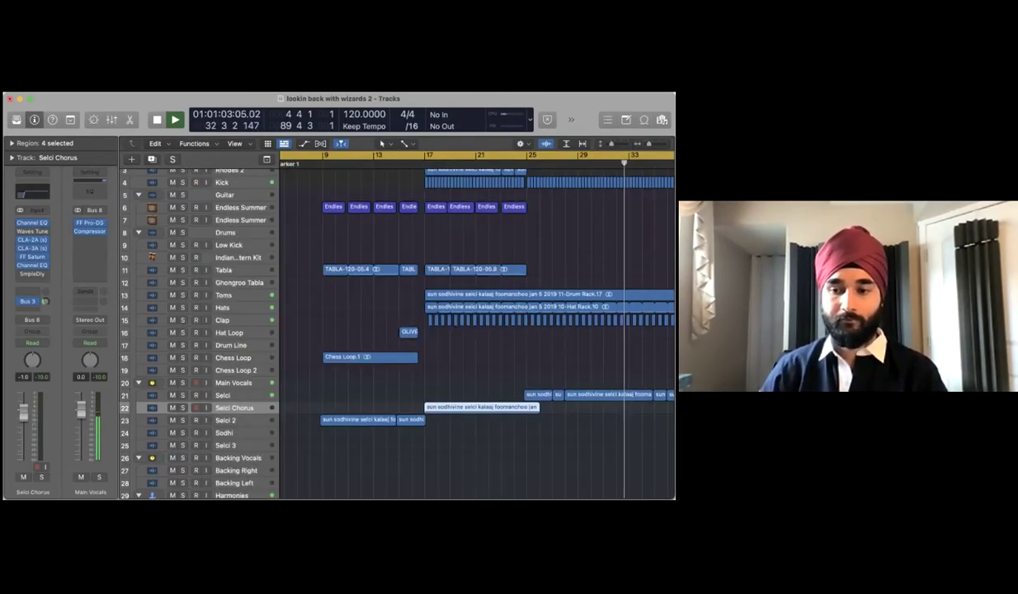
Select the Selci vocal track and follow the arrangement across all tracks as the song plays to bar 73
scroll(477, 331, down, 4)
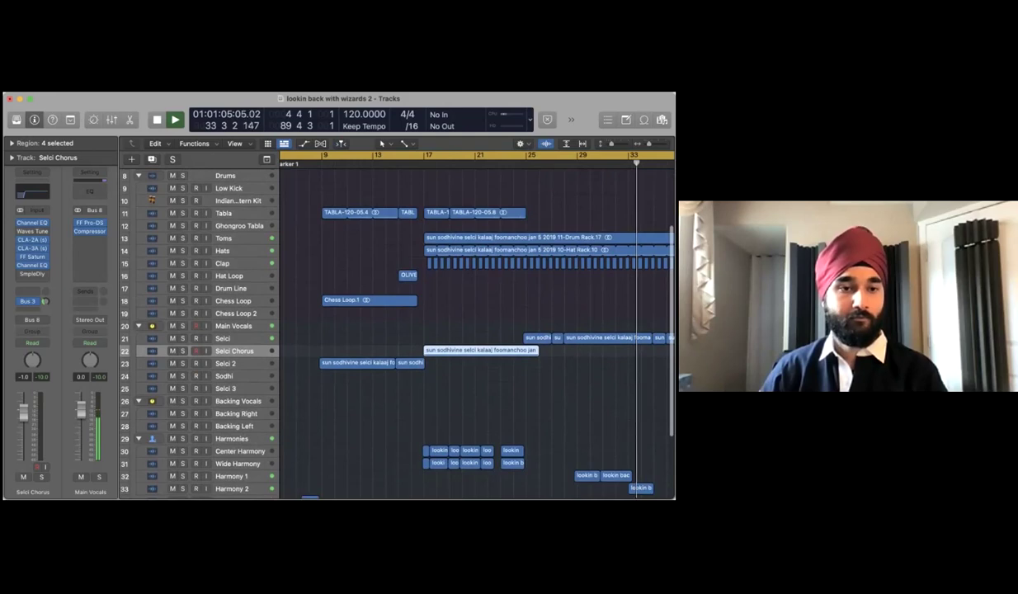
click(236, 339)
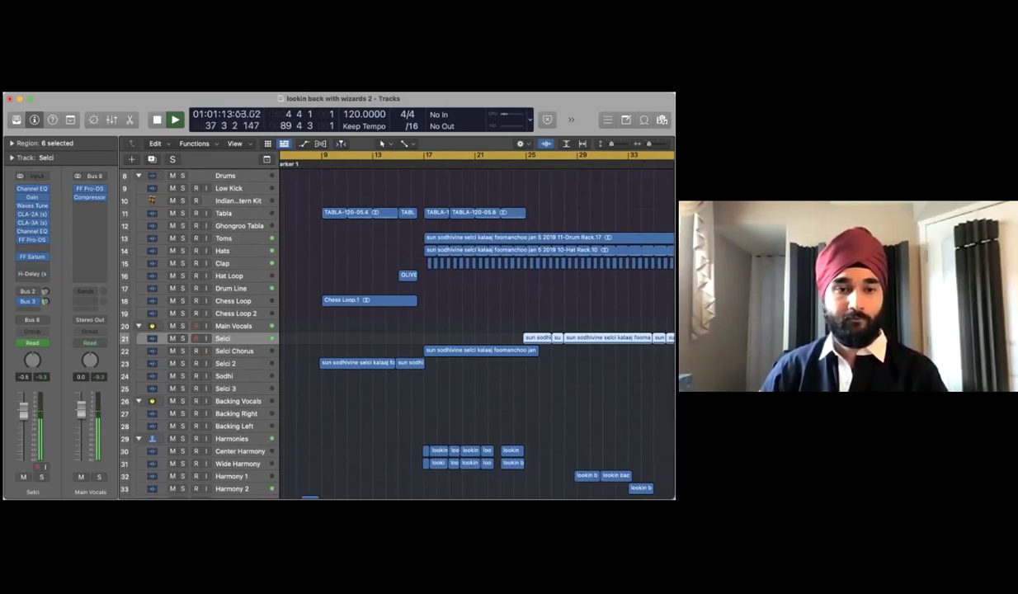
scroll(477, 330, right, 8)
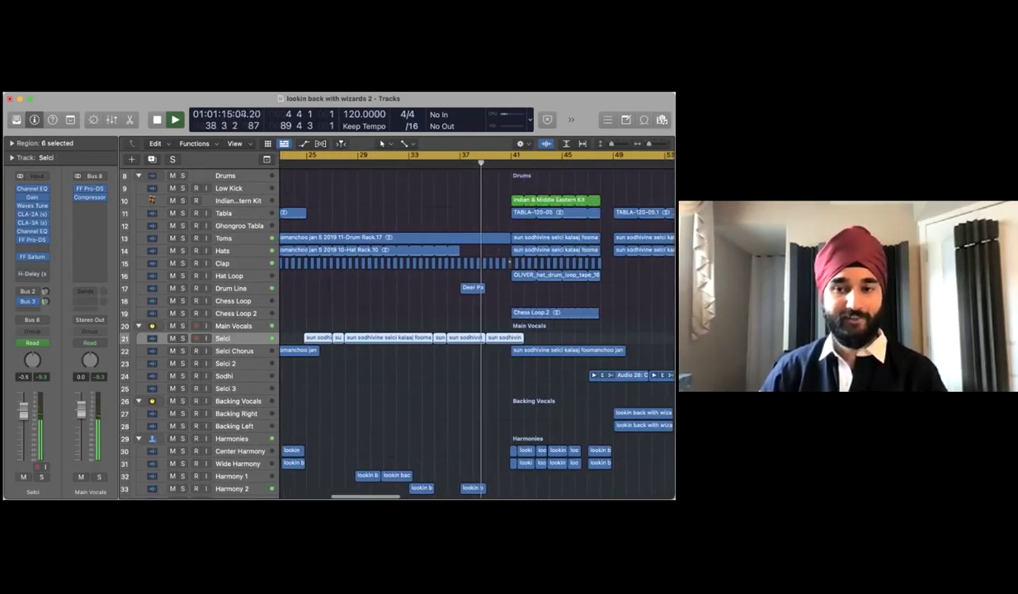
scroll(477, 331, right, 3)
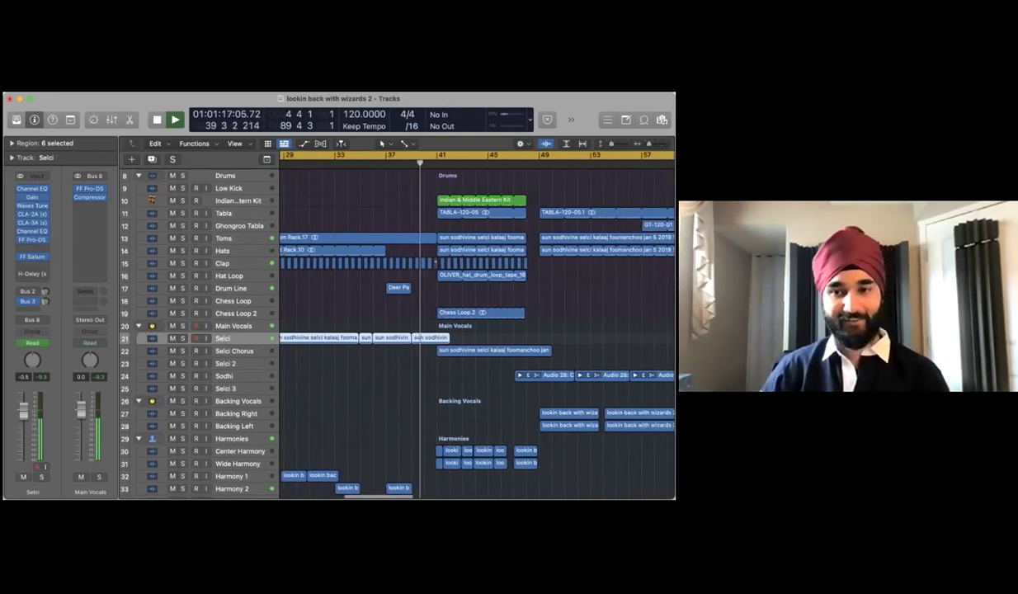
key(super+Up)
key(super+Up)
key(super+Up)
key(super+Up)
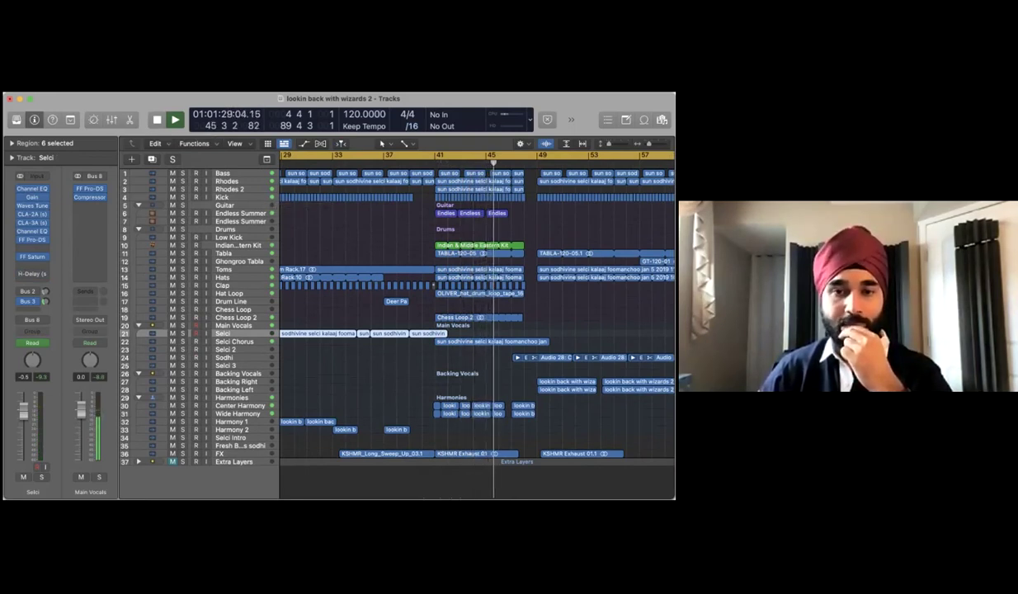
scroll(477, 322, right, 10)
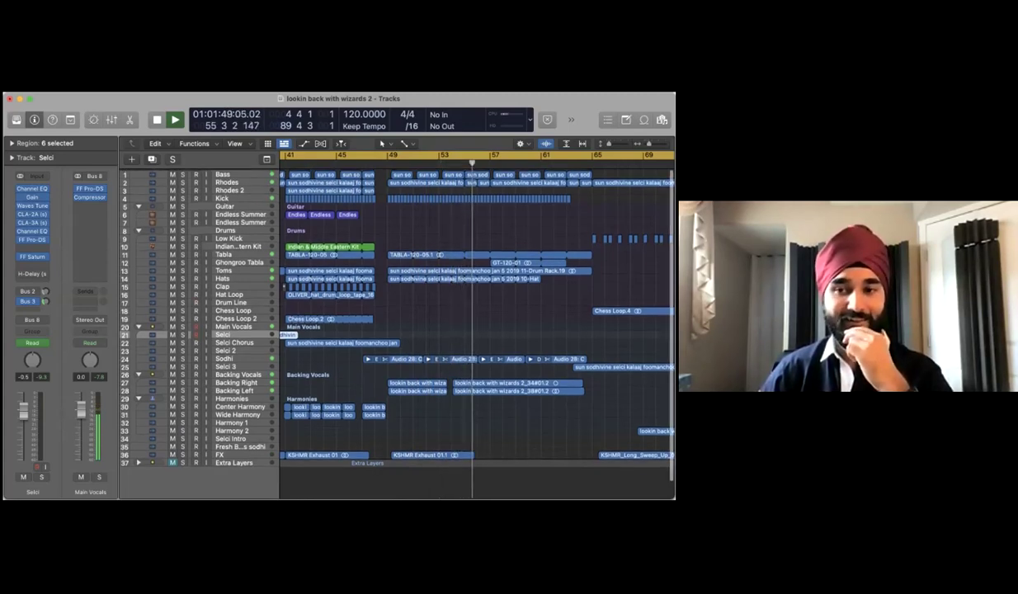
scroll(477, 322, right, 3)
scroll(477, 322, right, 4)
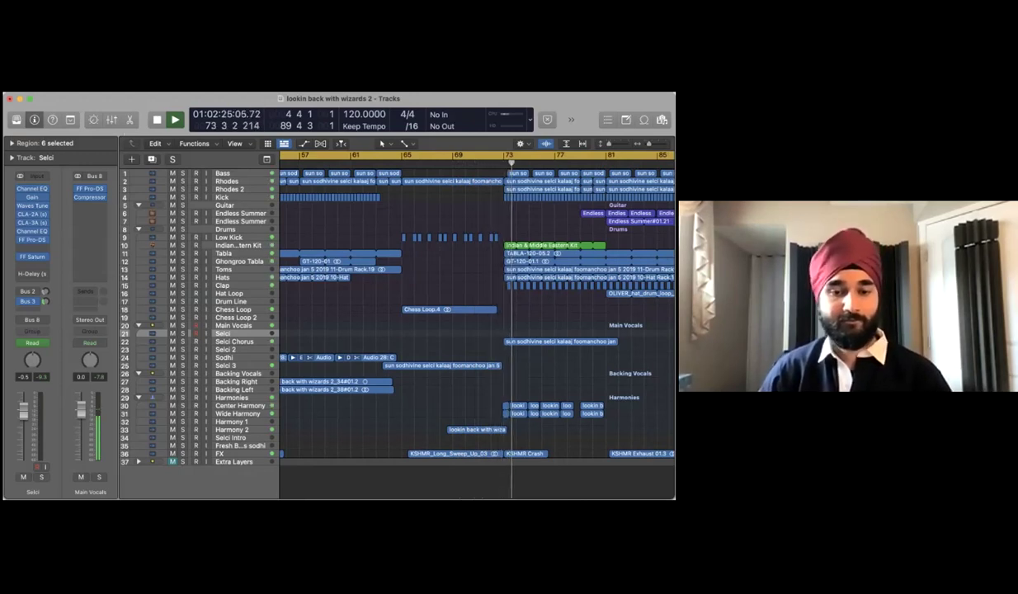
Select the Harmonies stack, check the Stereo Out spectrum in SPAN during playback and close the analyzer
click(234, 397)
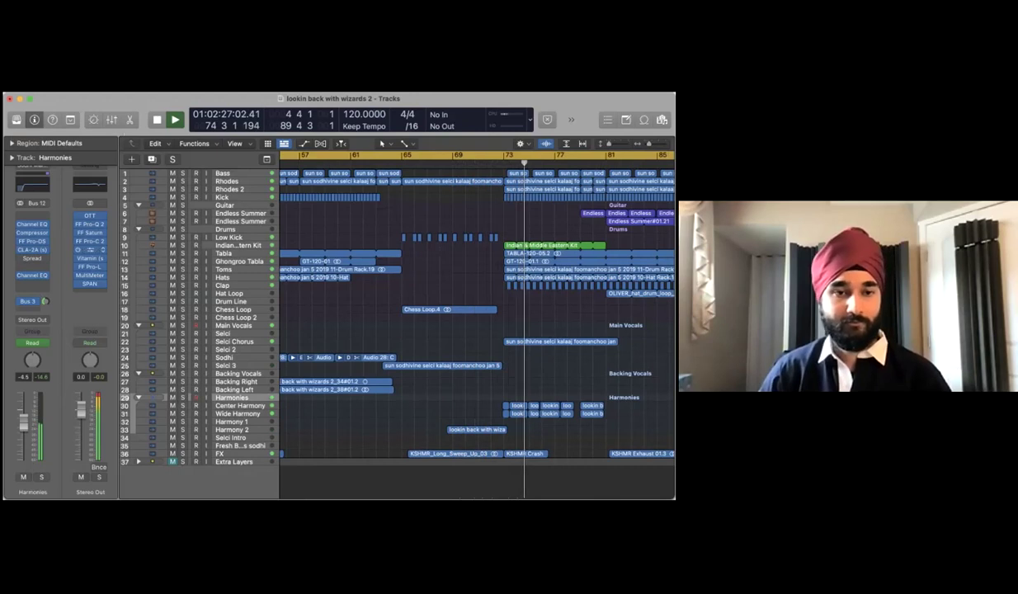
click(89, 283)
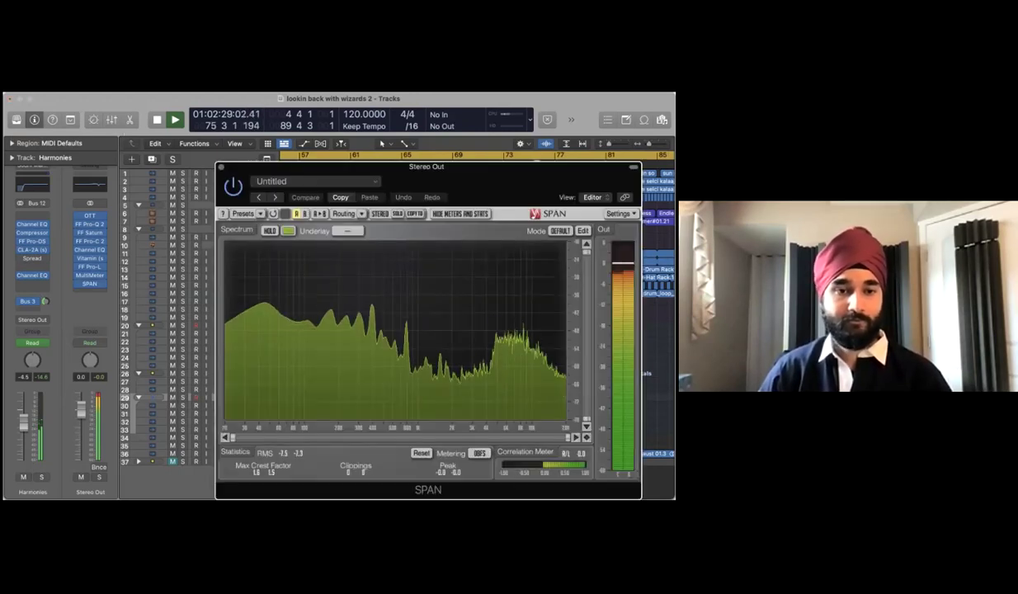
drag(426, 166, 360, 138)
click(558, 136)
scroll(598, 321, right, 3)
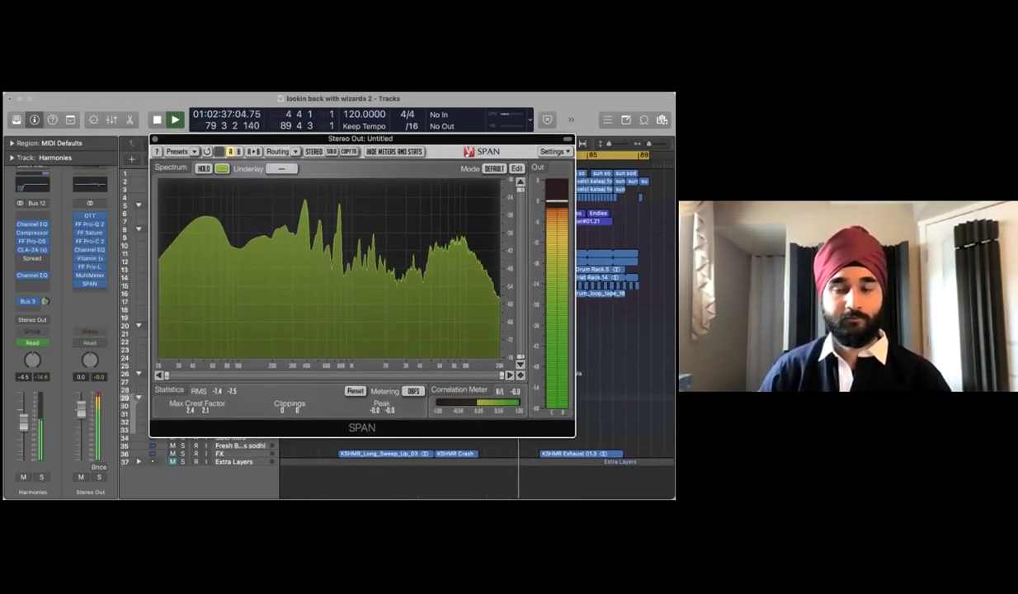
key(super+w)
Follow the playback through the end of the arrangement at bar 89 and stop it
scroll(459, 322, right, 3)
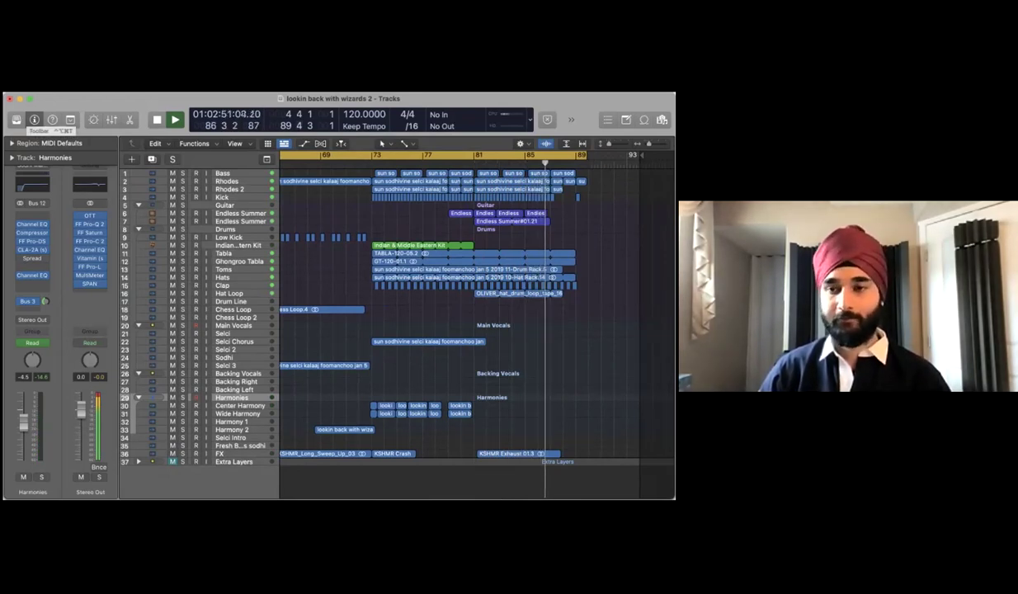
scroll(477, 330, right, 1)
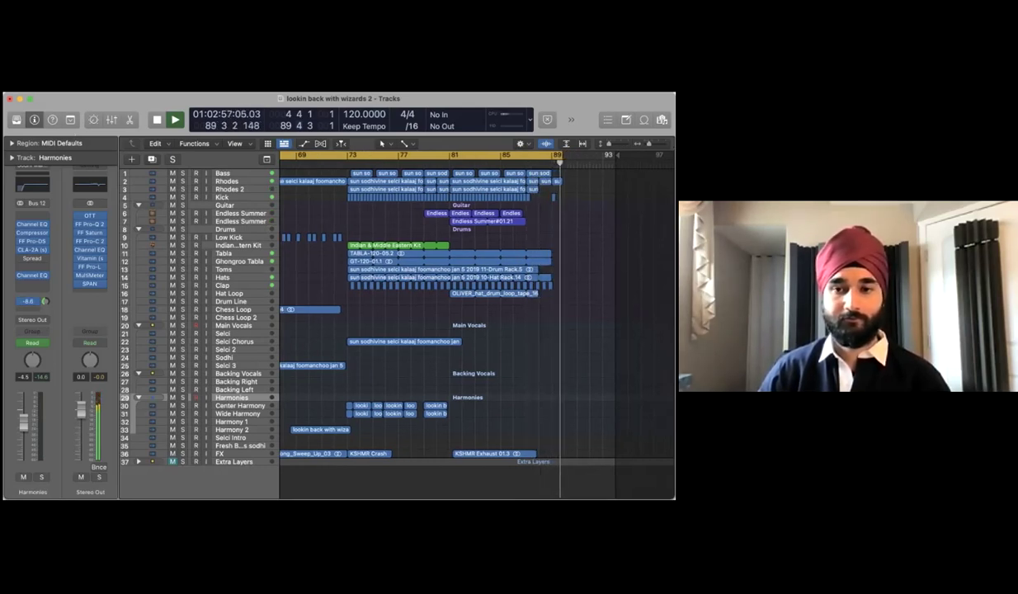
key(space)
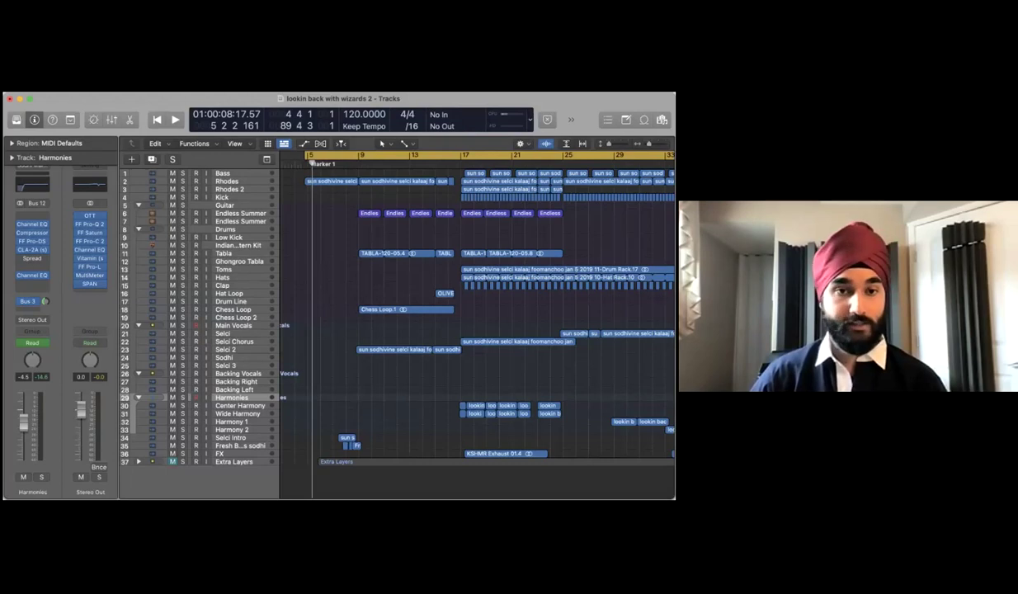
Select the Bass track together with all its regions
scroll(478, 314, down, 1)
scroll(479, 314, up, 1)
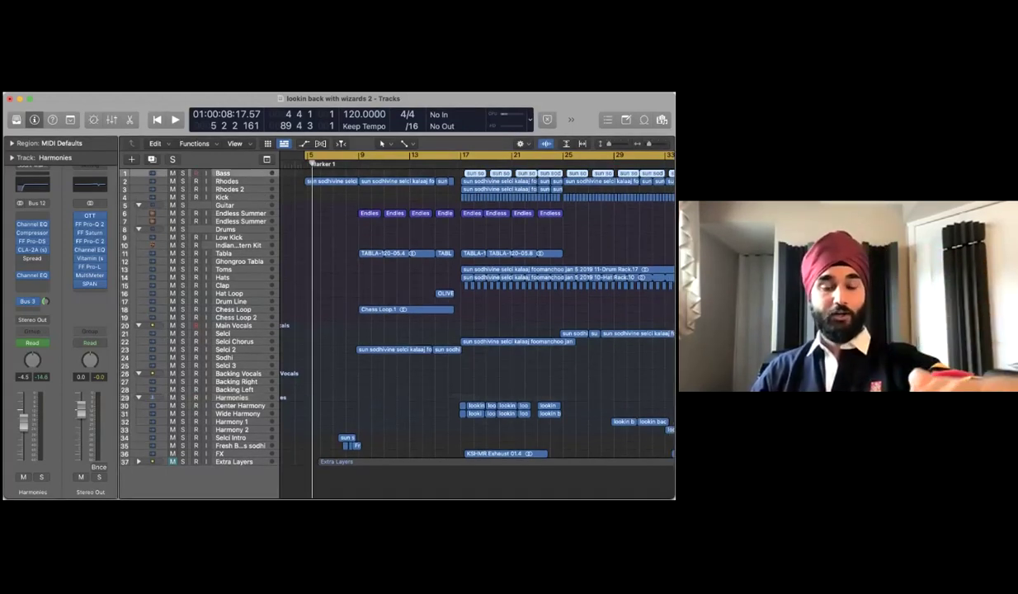
key(super+a)
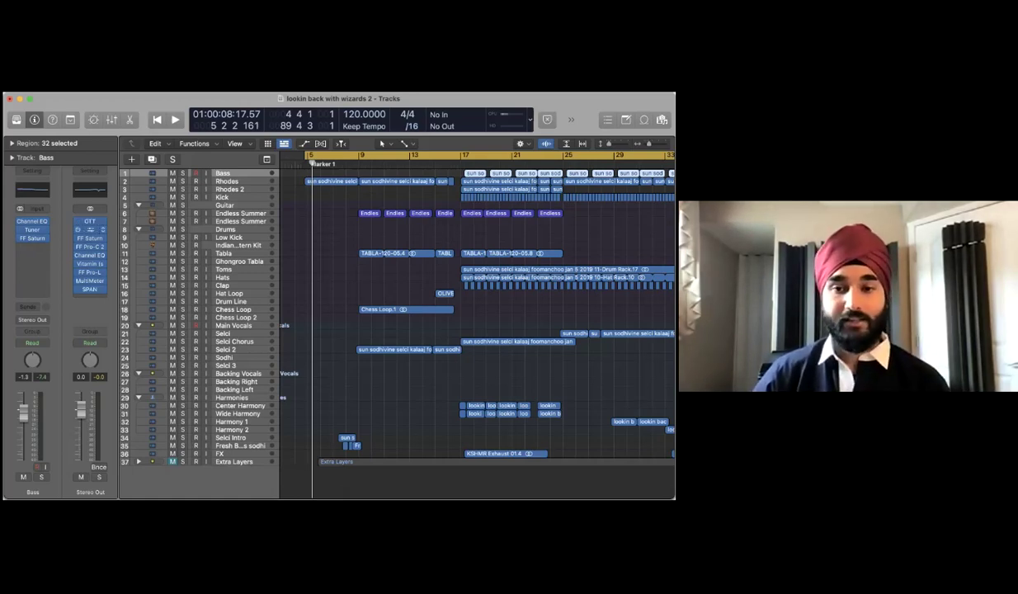
Place the playhead at bar 17 and solo the Rhodes track
scroll(479, 314, right, 2)
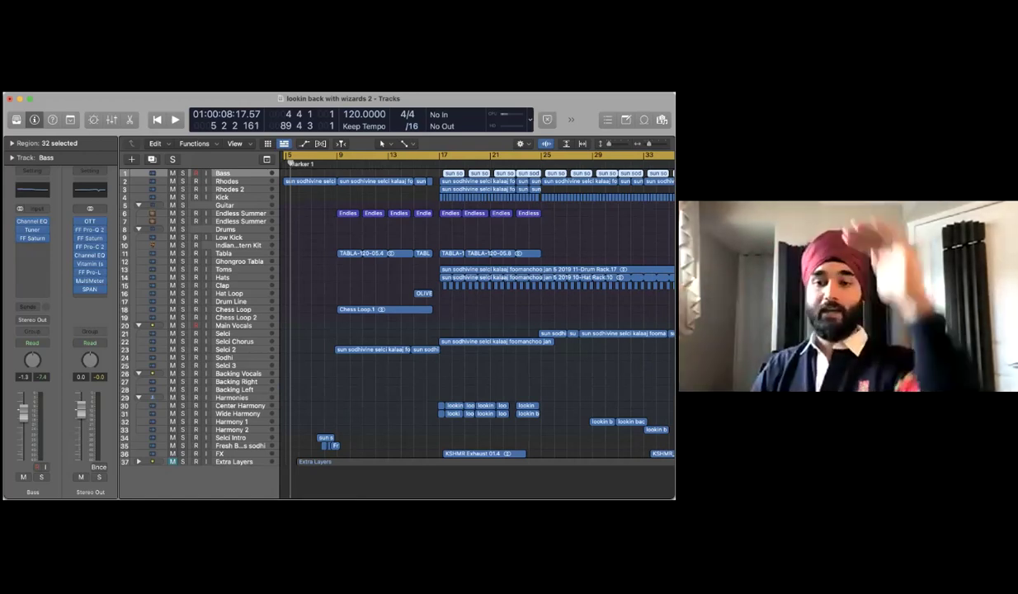
scroll(478, 314, left, 1)
scroll(478, 314, right, 1)
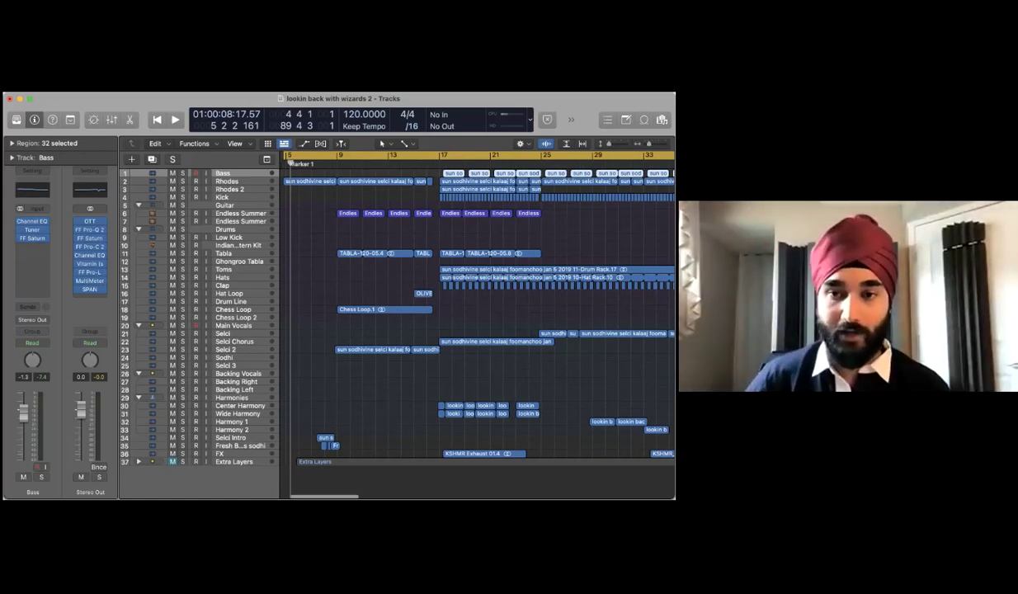
click(439, 156)
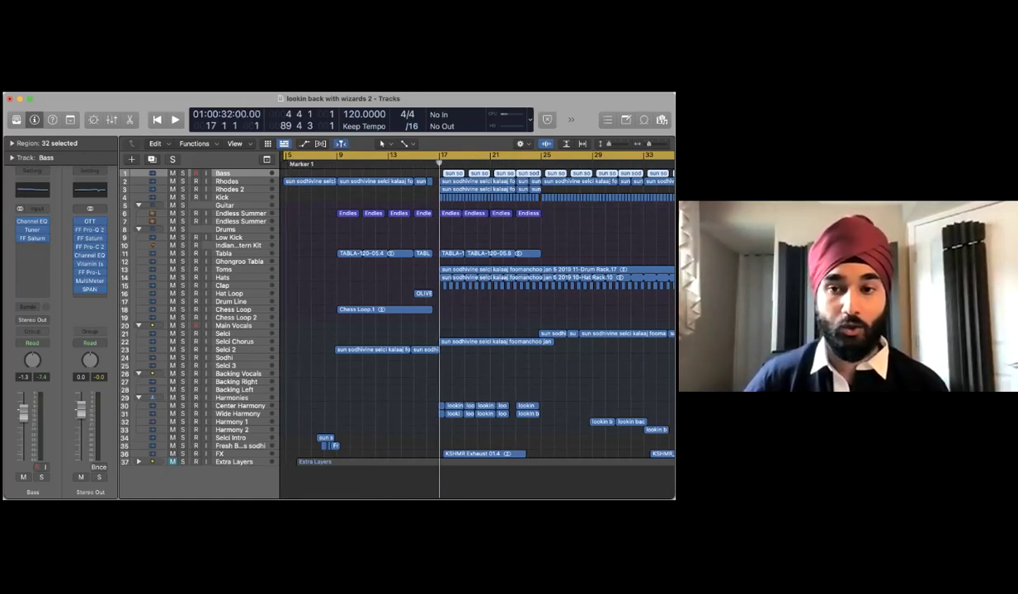
click(183, 181)
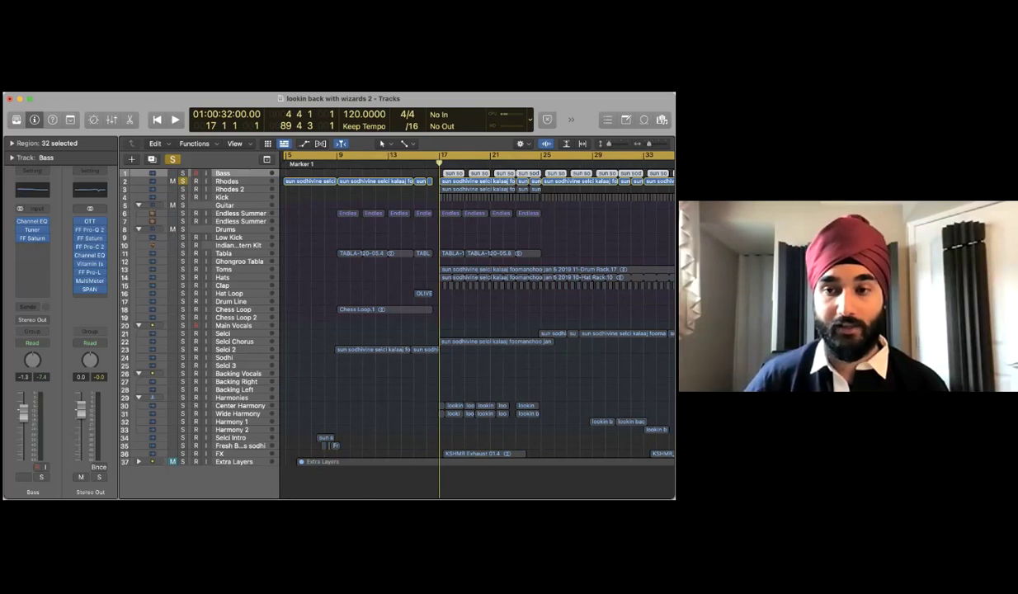
Examine the waveforms of the Rhodes region and the neighboring Bass, Rhodes 2 and Kick regions around bar 17
key(super+Right)
key(super+Right)
key(super+Right)
key(super+Down)
key(super+Down)
key(super+Down)
key(super+Down)
key(super+Down)
key(super+Down)
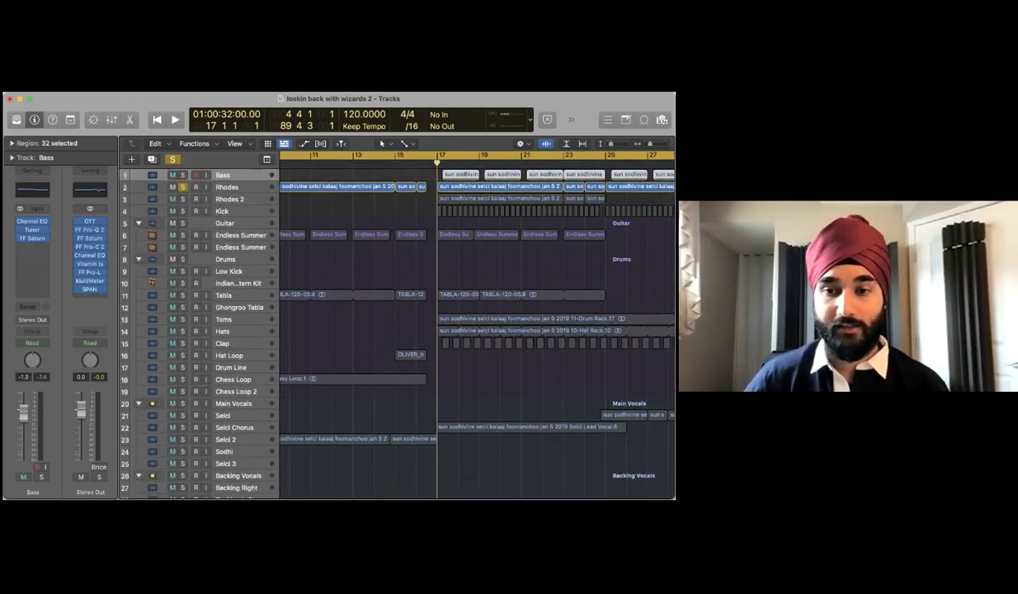
key(super+Right)
key(super+Right)
key(super+Right)
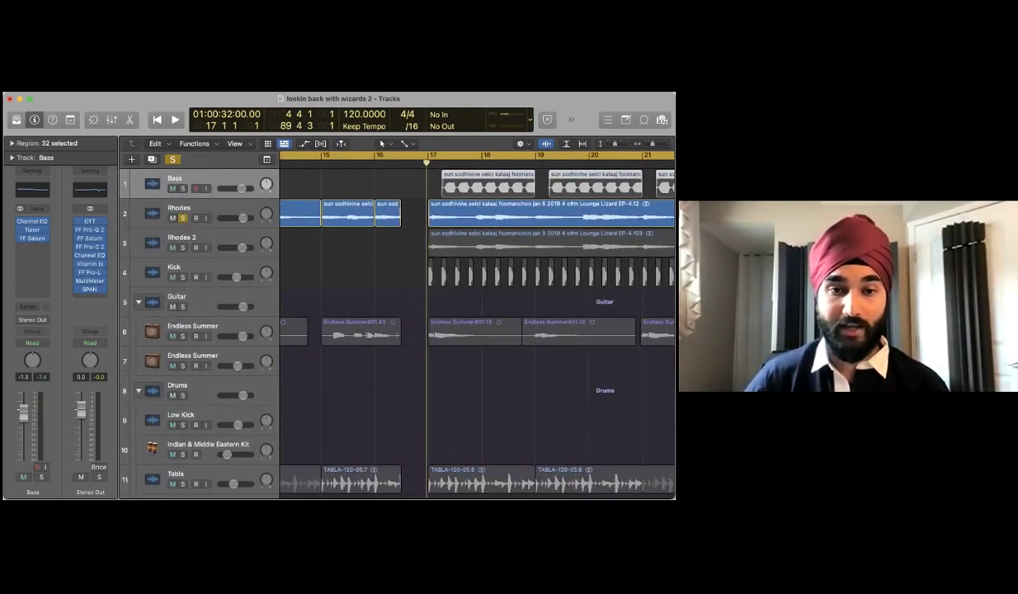
key(super+Down)
key(super+Left)
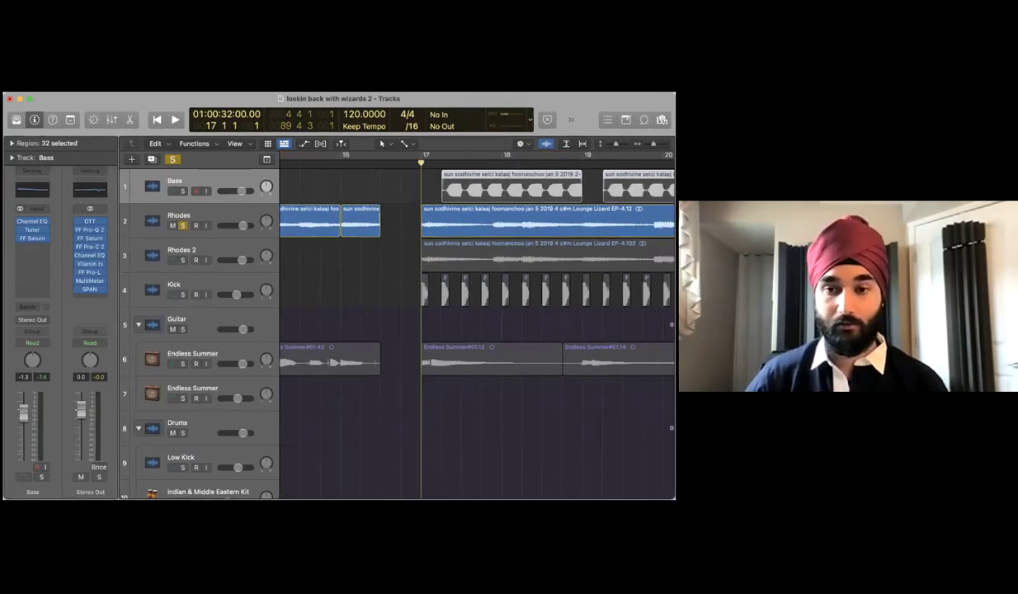
Play the soloed Rhodes from bar 17 with all regions deselected, and set a cycle range from bar 17 to bar 25
key(space)
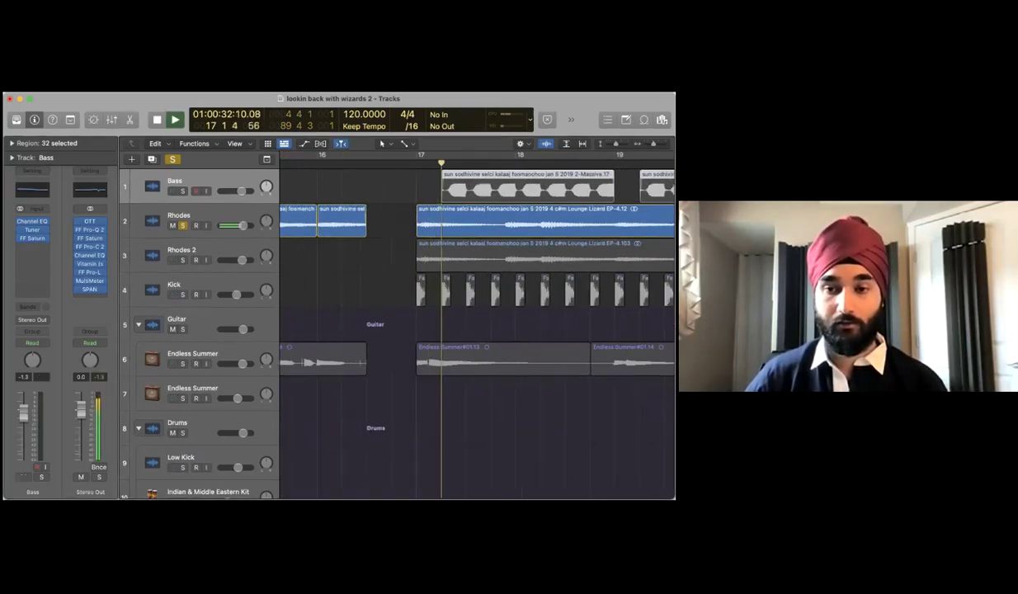
key(super+Left)
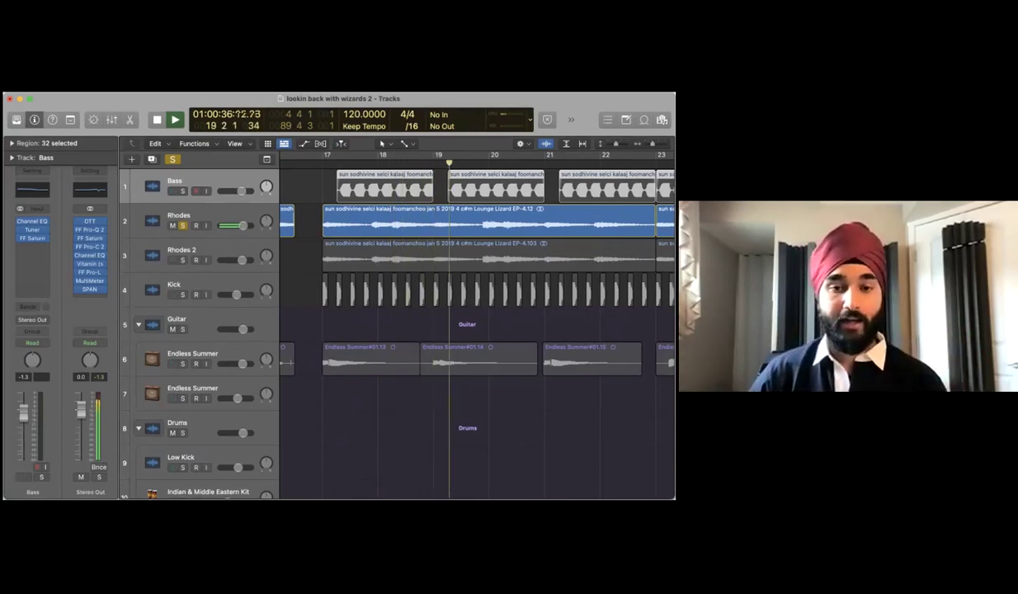
key(alt+shift+d)
key(super+Left)
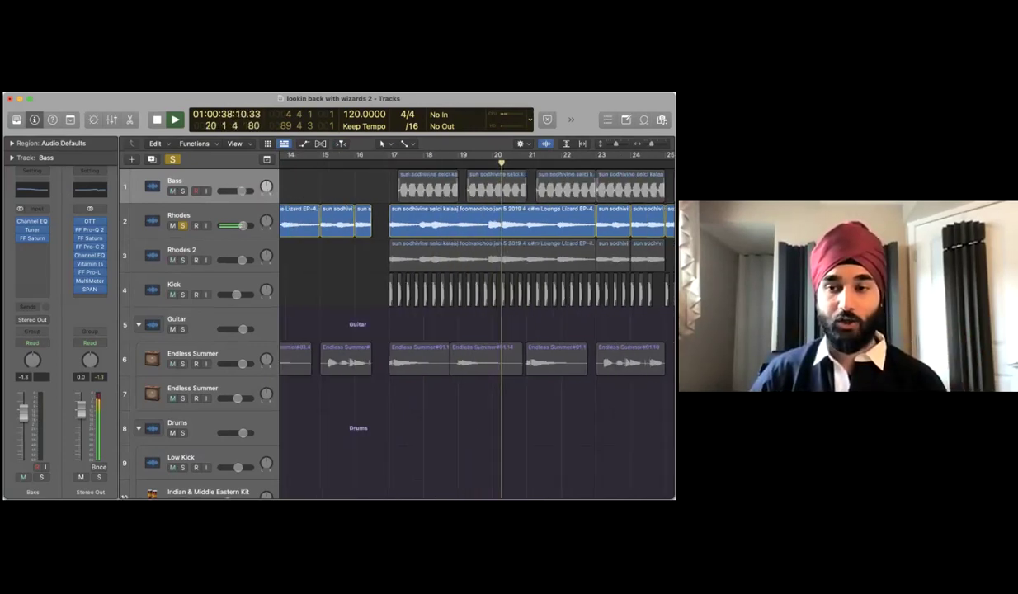
key(super+Up)
scroll(520, 330, down, 3)
drag(459, 155, 585, 157)
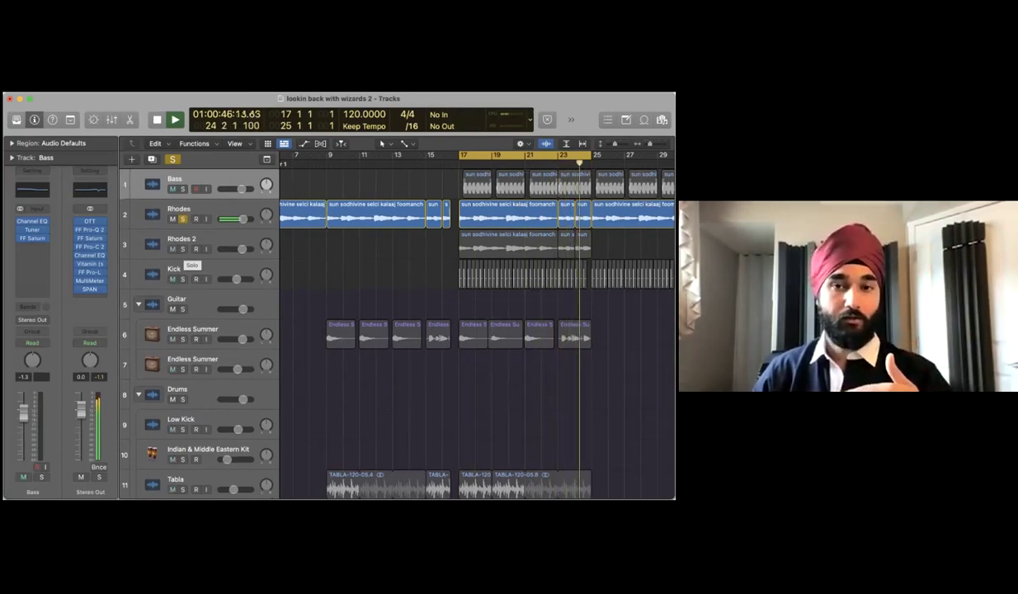
Add the Rhodes 2, Bass and Kick tracks to the solo one after another while the loop keeps playing
click(183, 248)
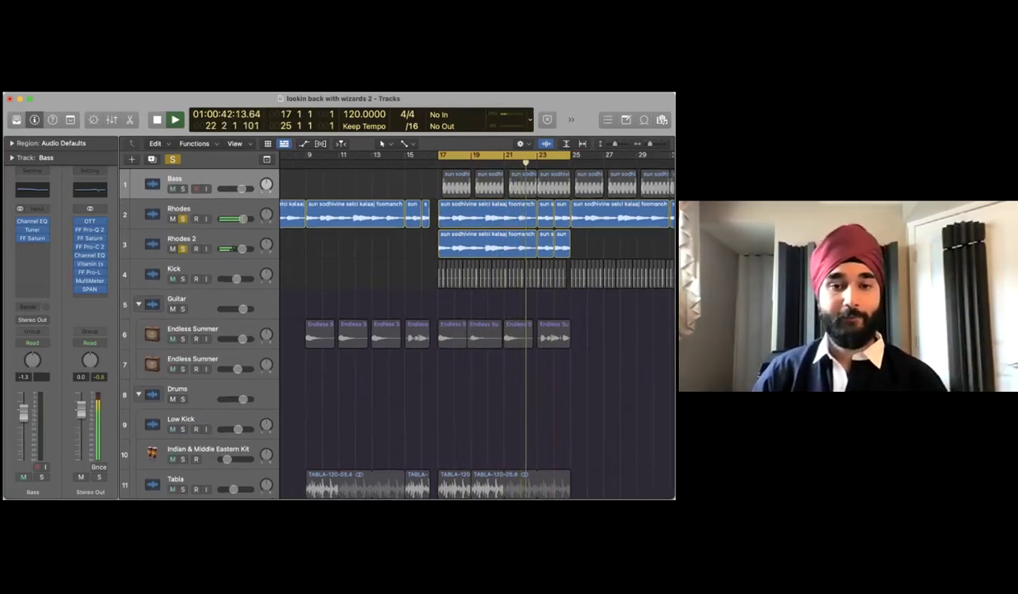
click(173, 189)
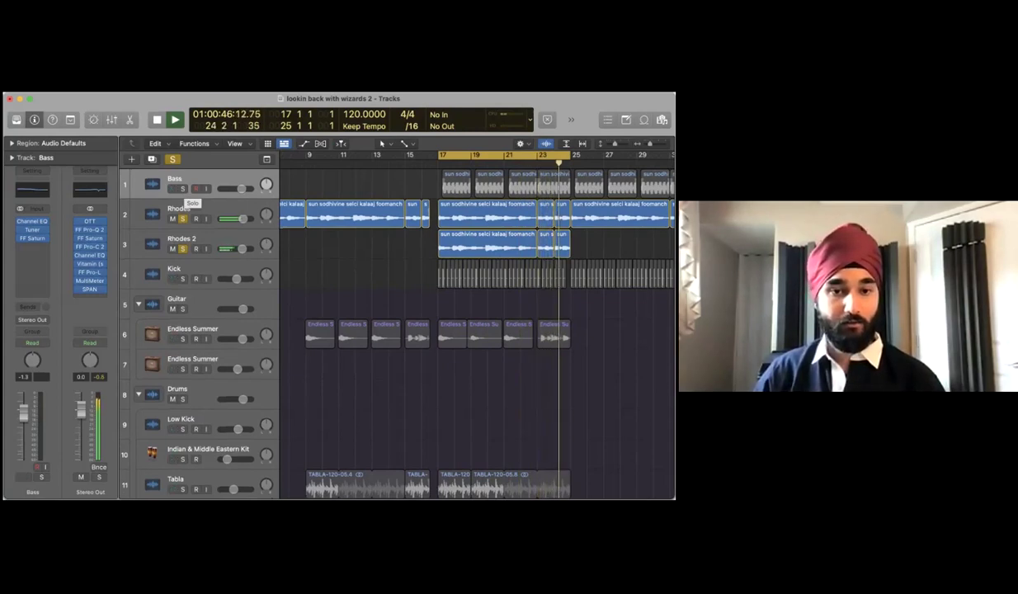
click(182, 189)
click(182, 279)
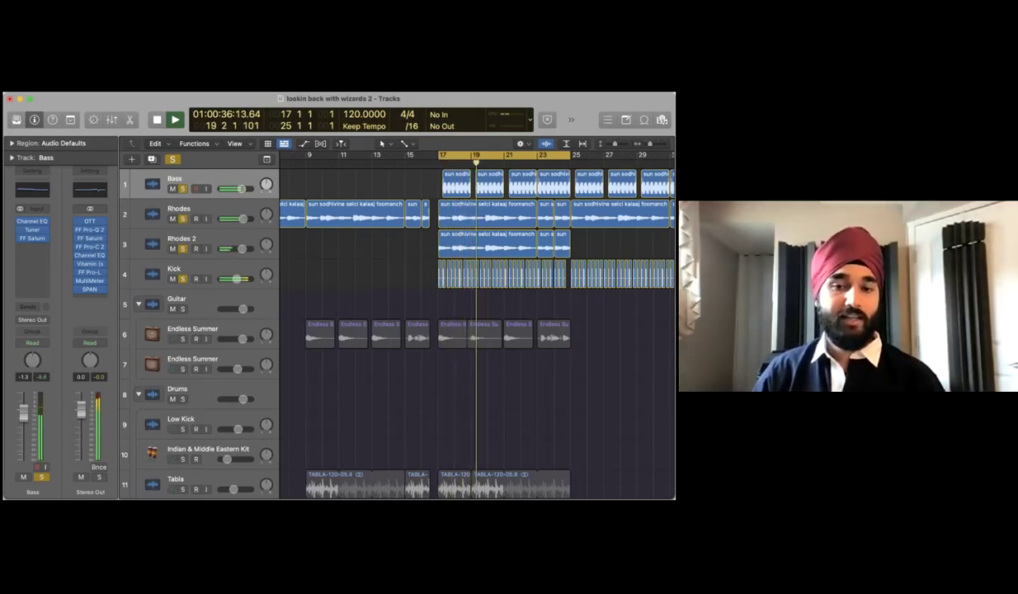
Add the Guitar stack and the Tabla track to the soloed tracks during playback
scroll(477, 330, down, 3)
key(super+Up)
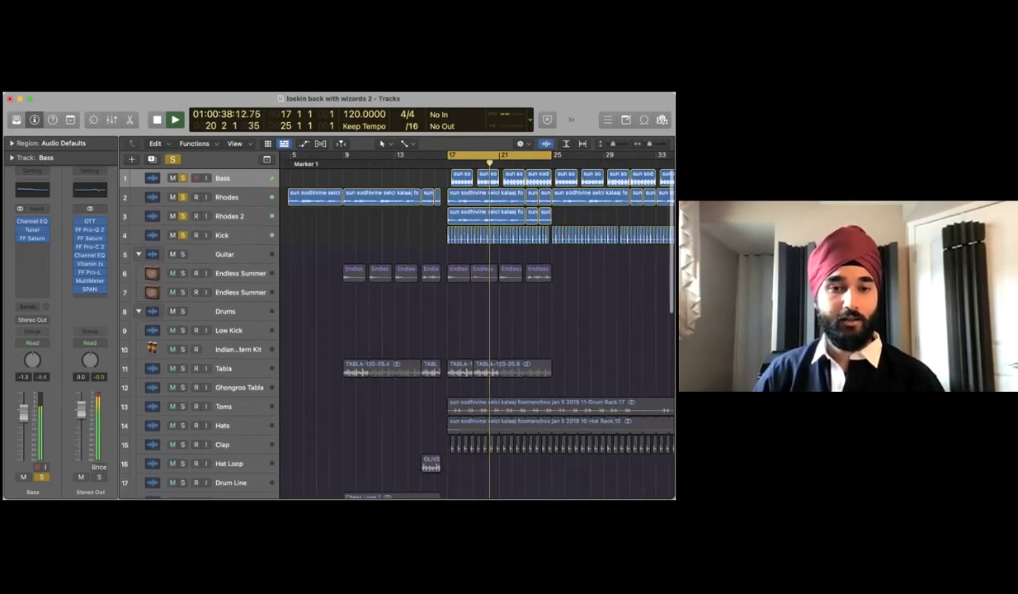
scroll(477, 330, right, 1)
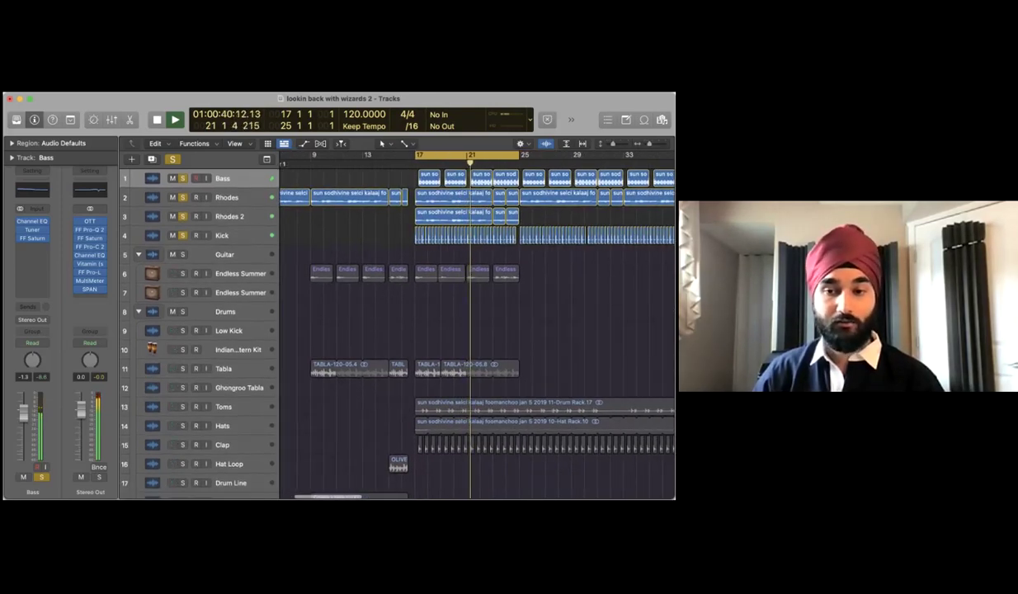
click(183, 254)
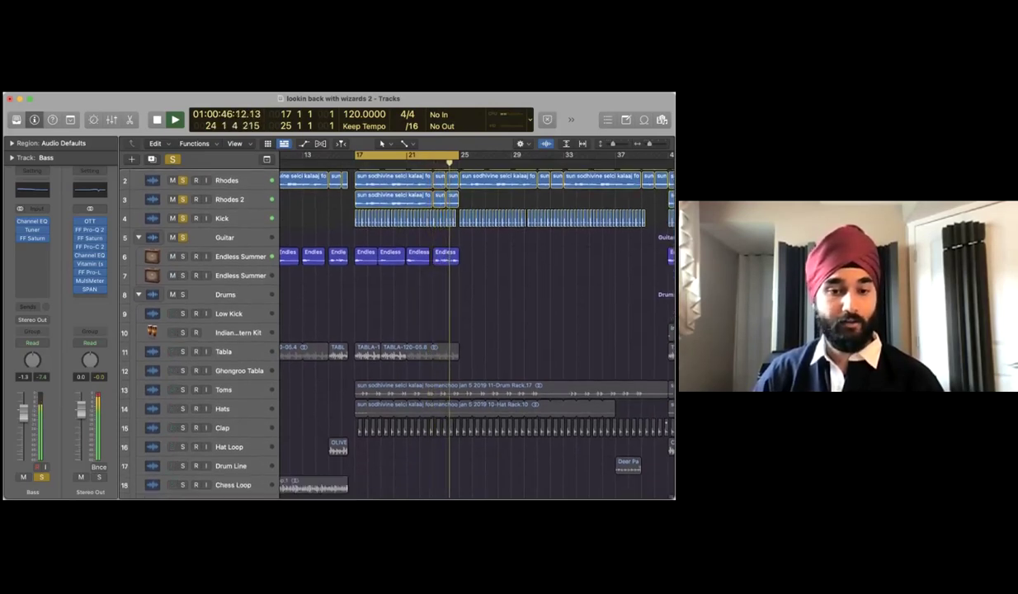
click(182, 351)
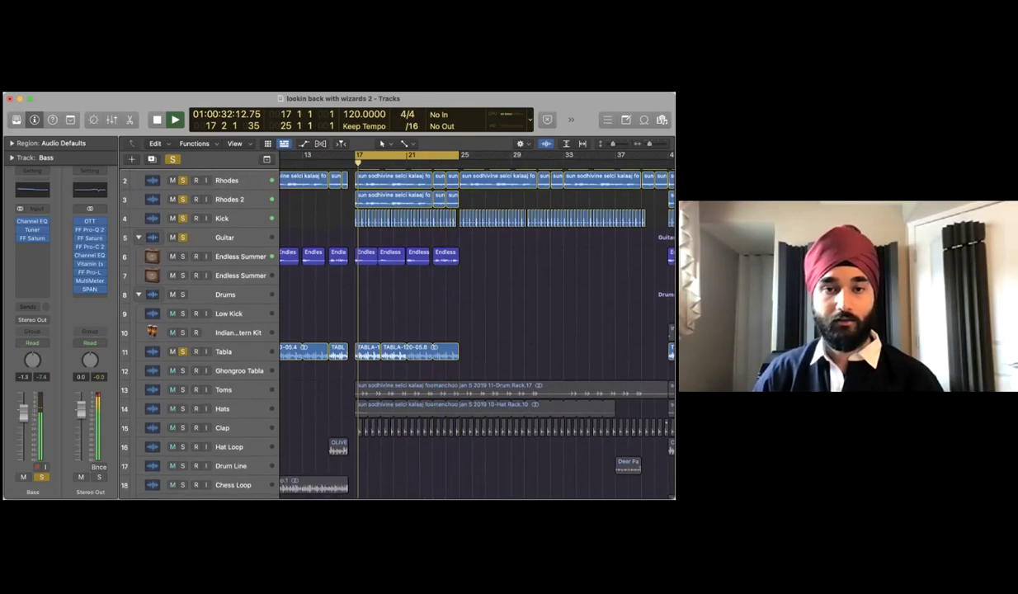
Add the Toms, Hats and Clap tracks to the soloed tracks during playback
scroll(477, 330, right, 1)
scroll(477, 330, up, 2)
key(super+Right)
key(super+Right)
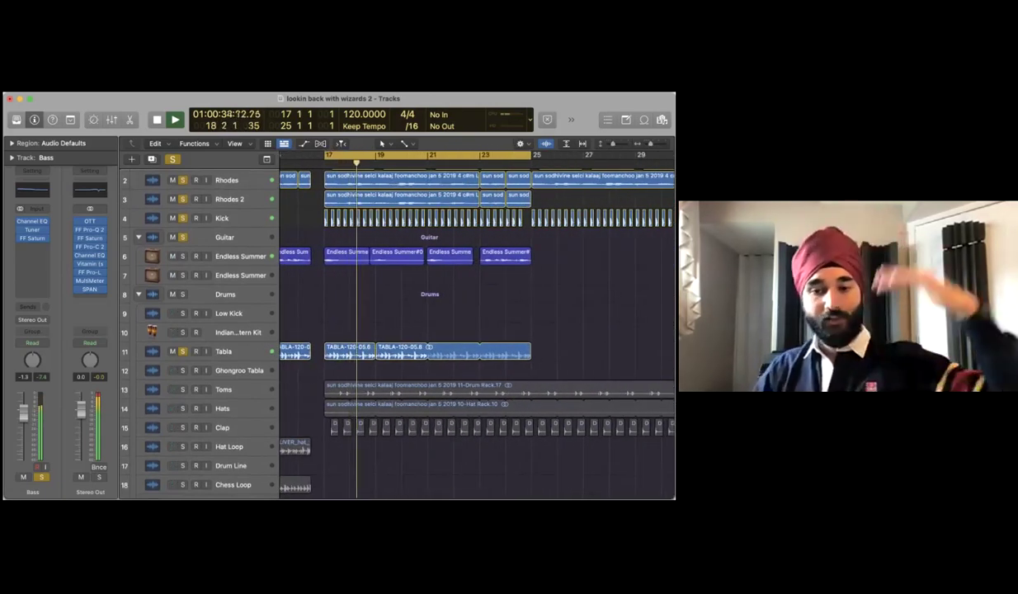
scroll(477, 330, down, 3)
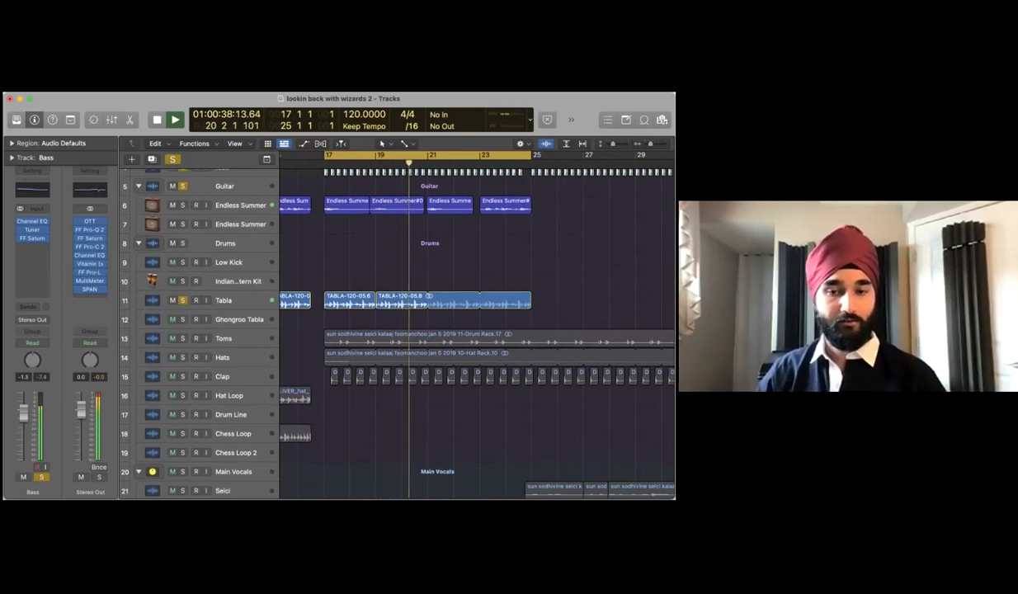
click(183, 339)
drag(183, 339, 183, 377)
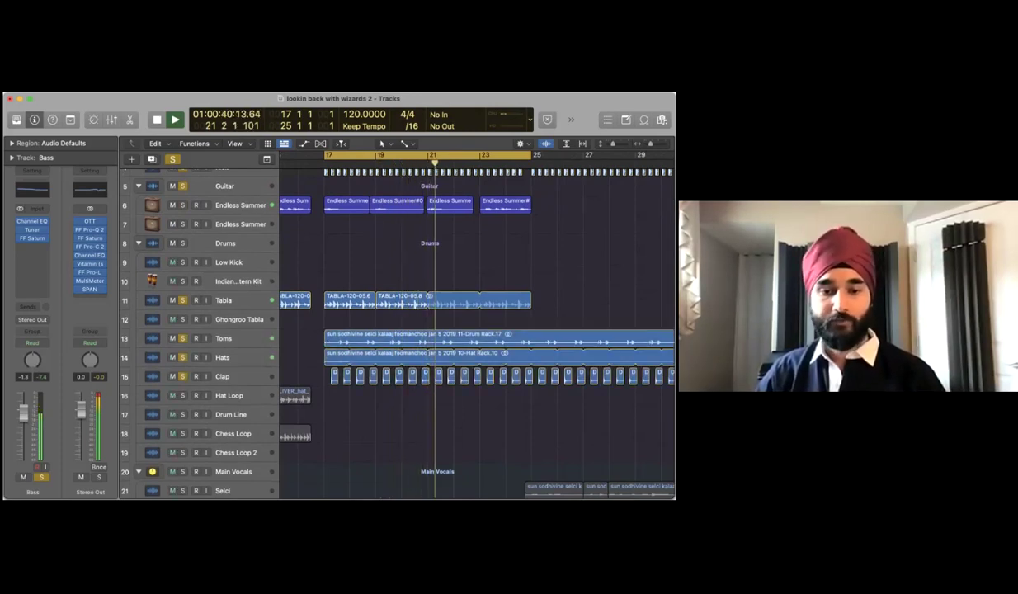
Add the Main Vocals and Harmonies stacks to the soloed tracks during playback
scroll(477, 330, down, 3)
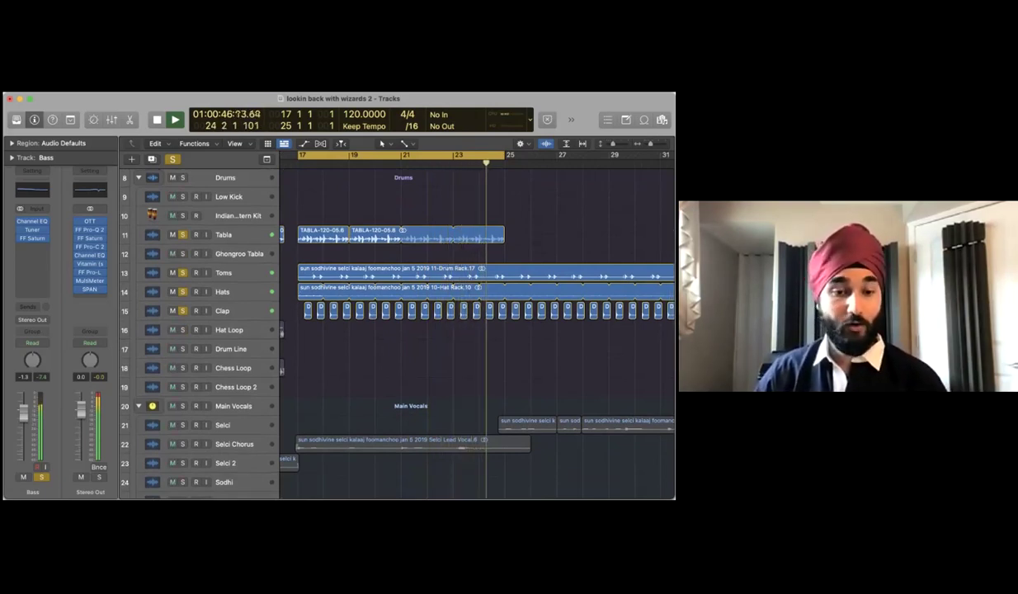
click(182, 406)
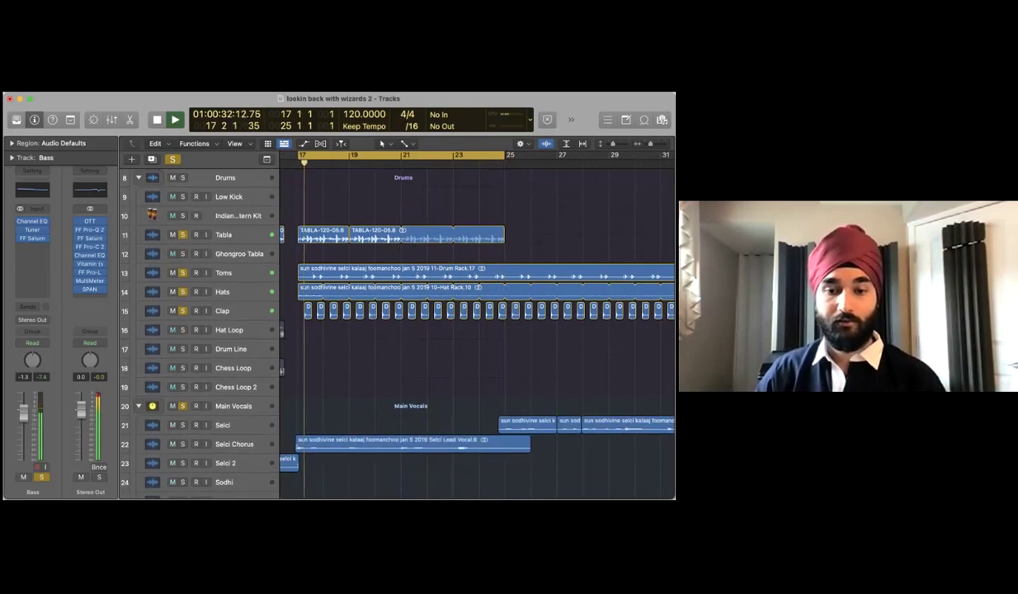
scroll(477, 326, down, 4)
scroll(477, 326, down, 1)
scroll(477, 325, down, 3)
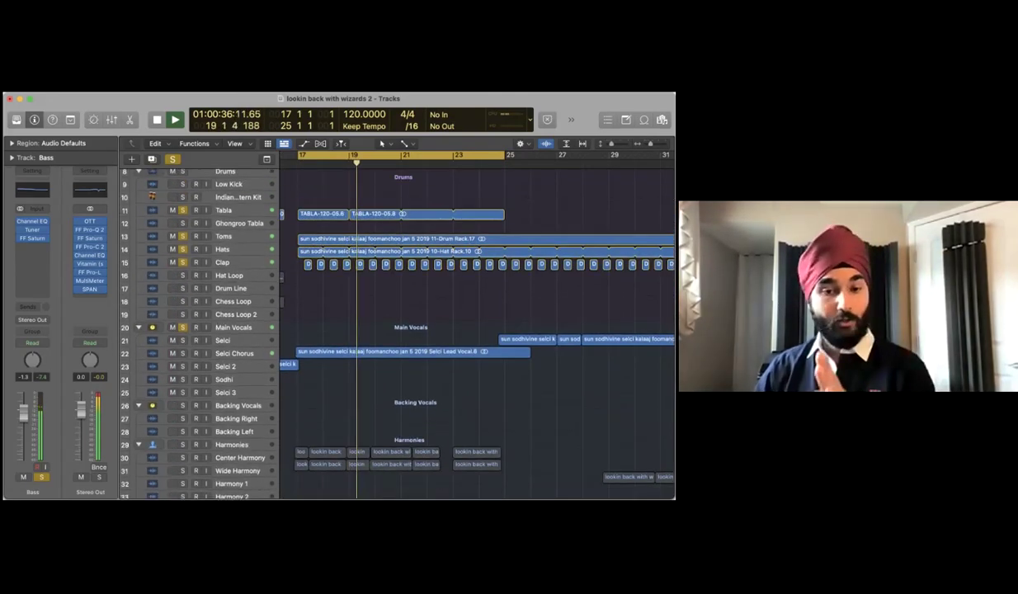
key(super+Up)
scroll(477, 330, down, 1)
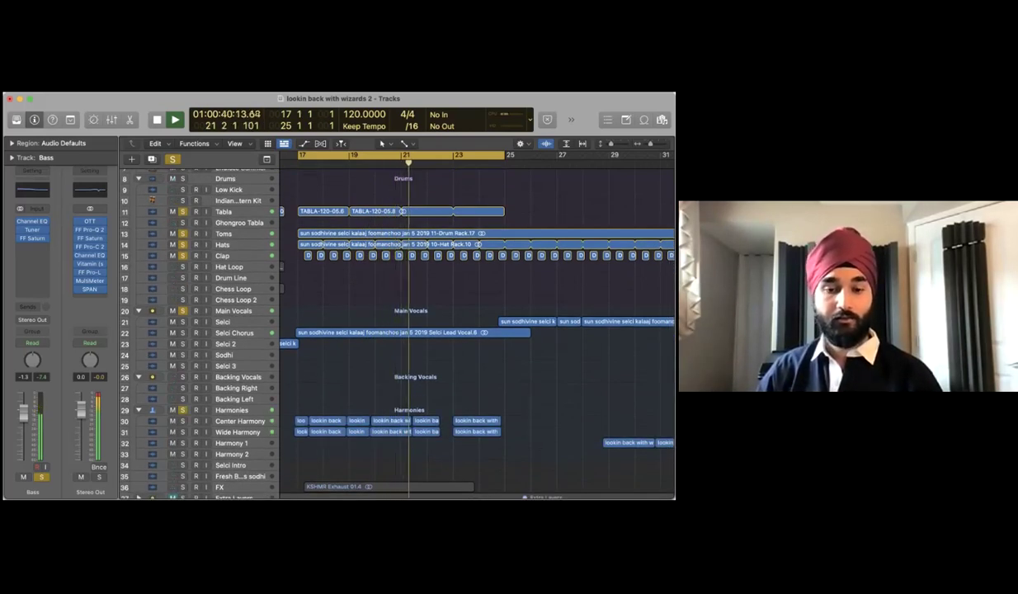
Stop the playback and turn off the solo on every track
scroll(477, 330, down, 1)
scroll(477, 330, up, 1)
key(super+Up)
key(super+Up)
key(super+Up)
key(super+Up)
scroll(477, 330, up, 3)
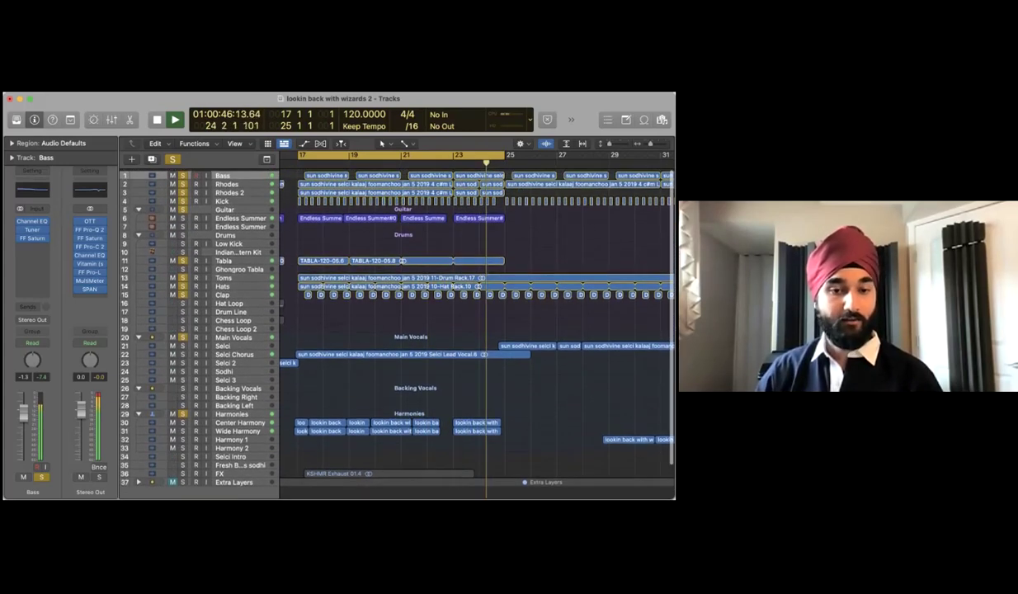
click(183, 335)
drag(183, 173, 182, 182)
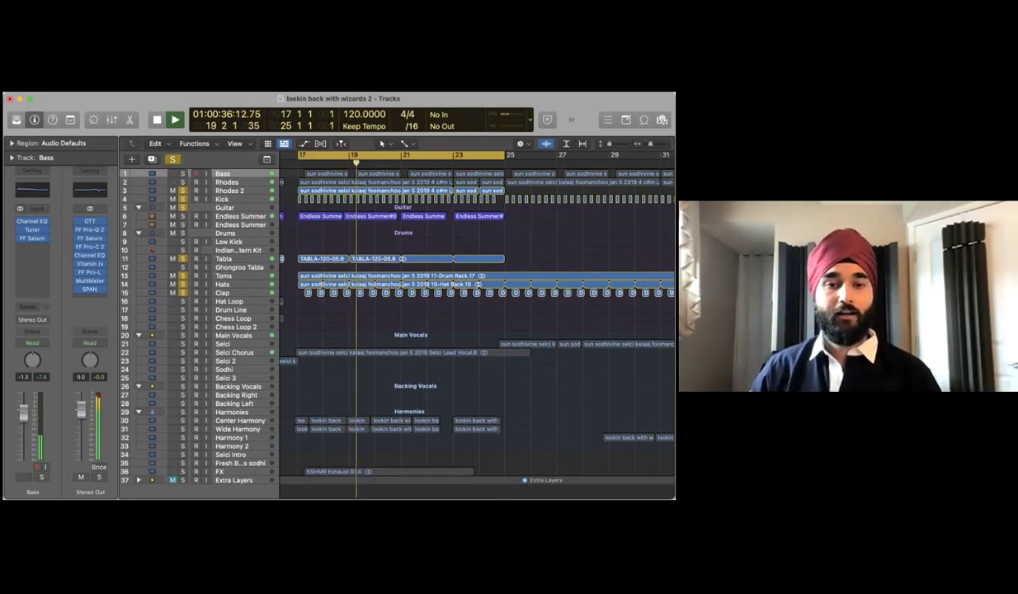
key(space)
drag(183, 191, 182, 293)
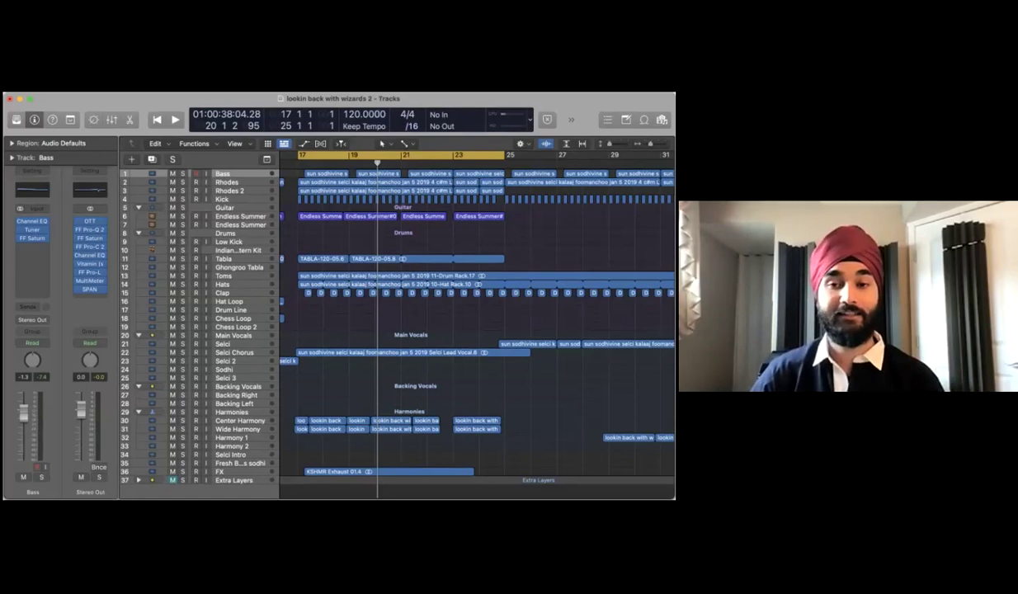
Turn off the cycle range and place the playhead at bar 25, where the Selci verse vocal starts
scroll(477, 322, left, 10)
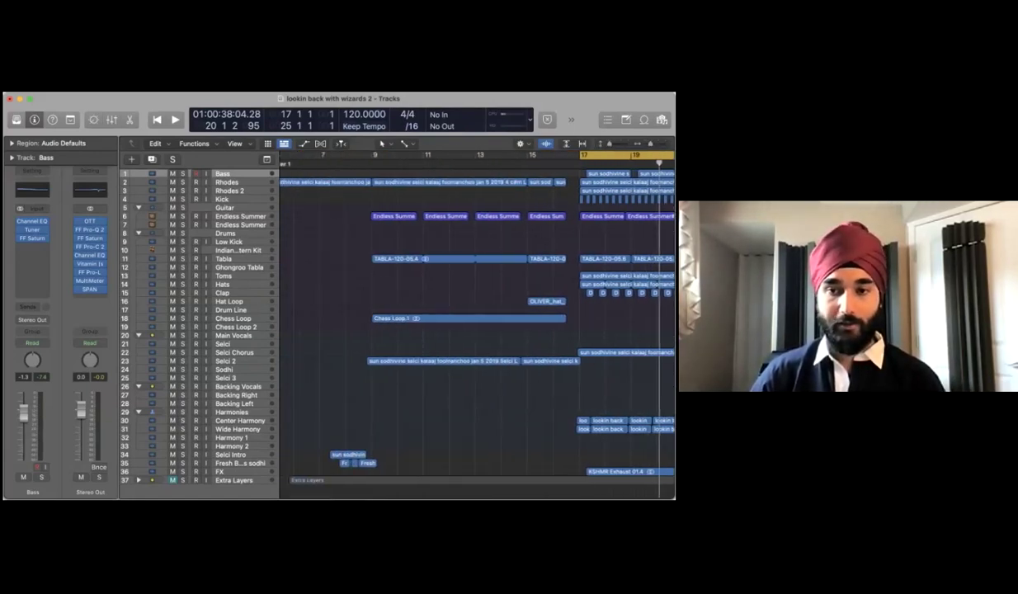
scroll(477, 322, right, 4)
key(space)
scroll(477, 322, left, 5)
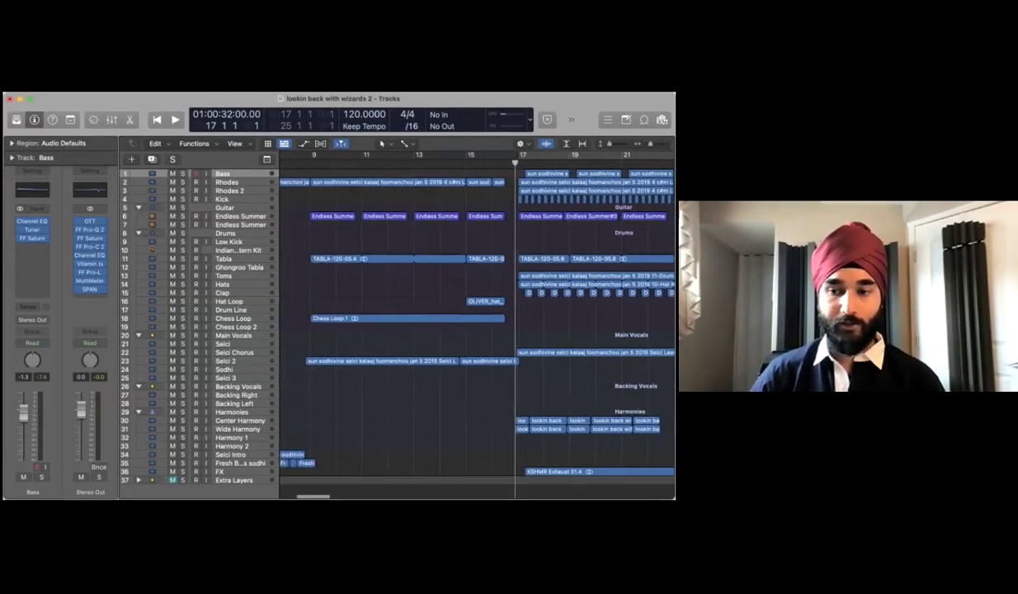
click(357, 162)
scroll(477, 322, right, 6)
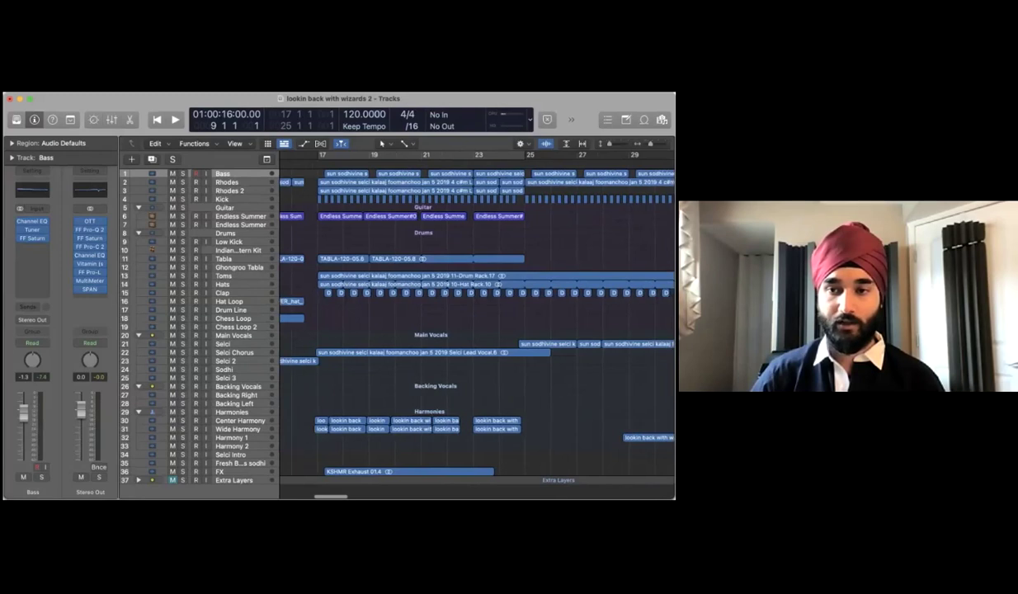
click(525, 161)
scroll(477, 322, right, 5)
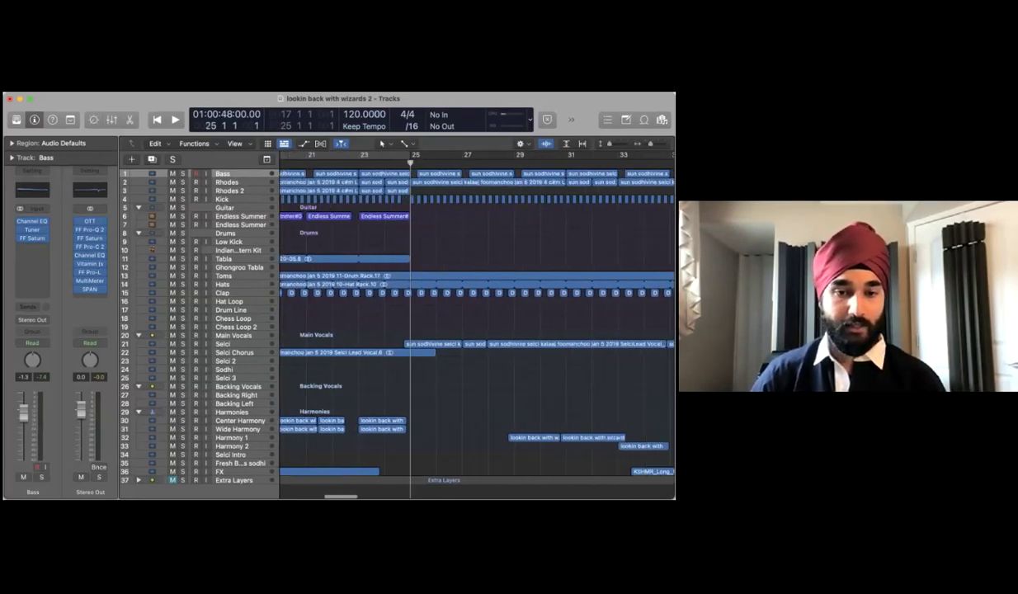
Solo the Selci vocal track and play it with its effects from bar 25
click(231, 344)
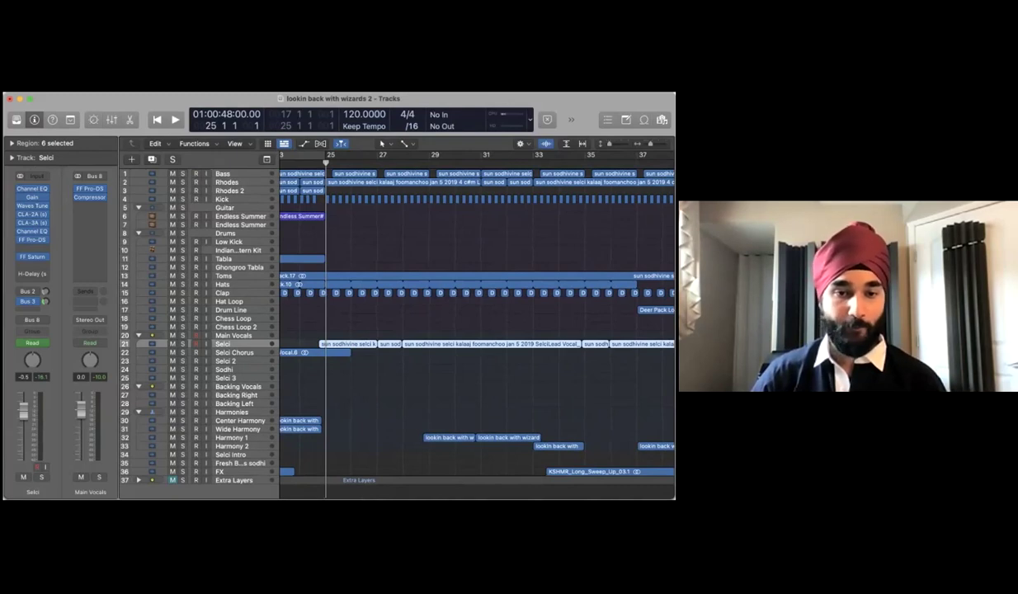
click(234, 336)
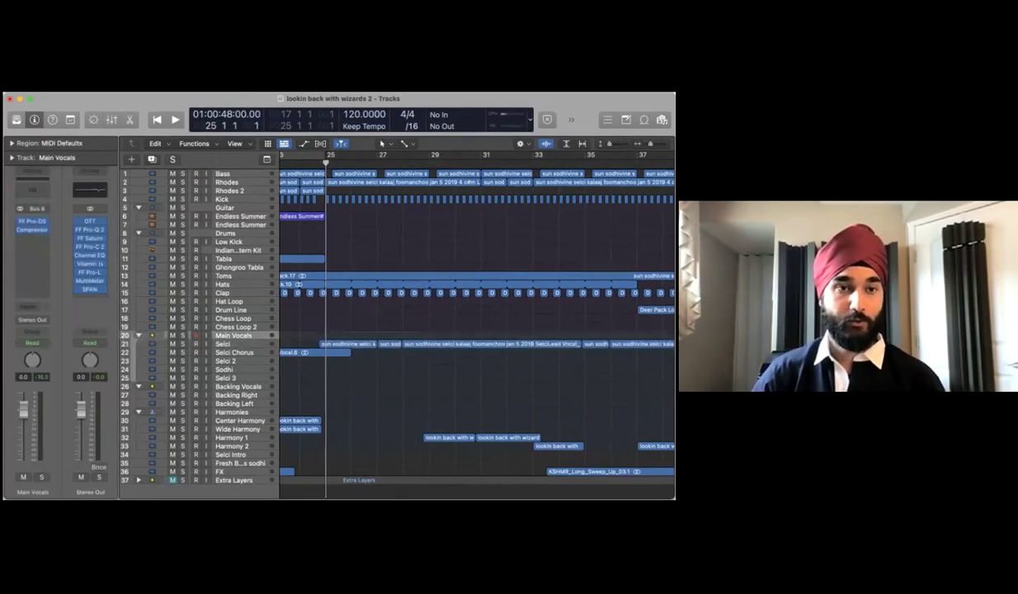
click(231, 344)
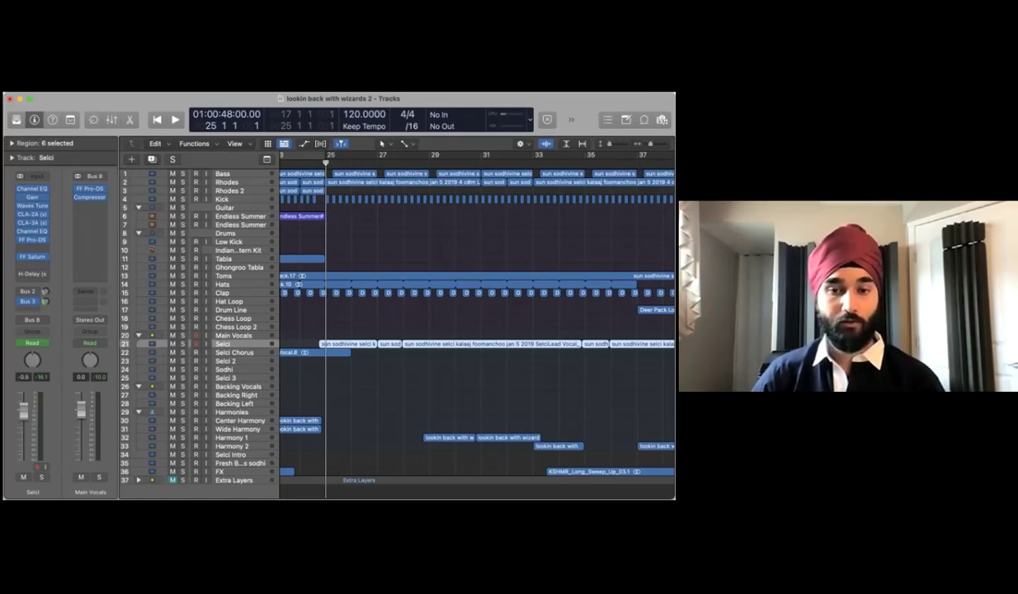
key(s)
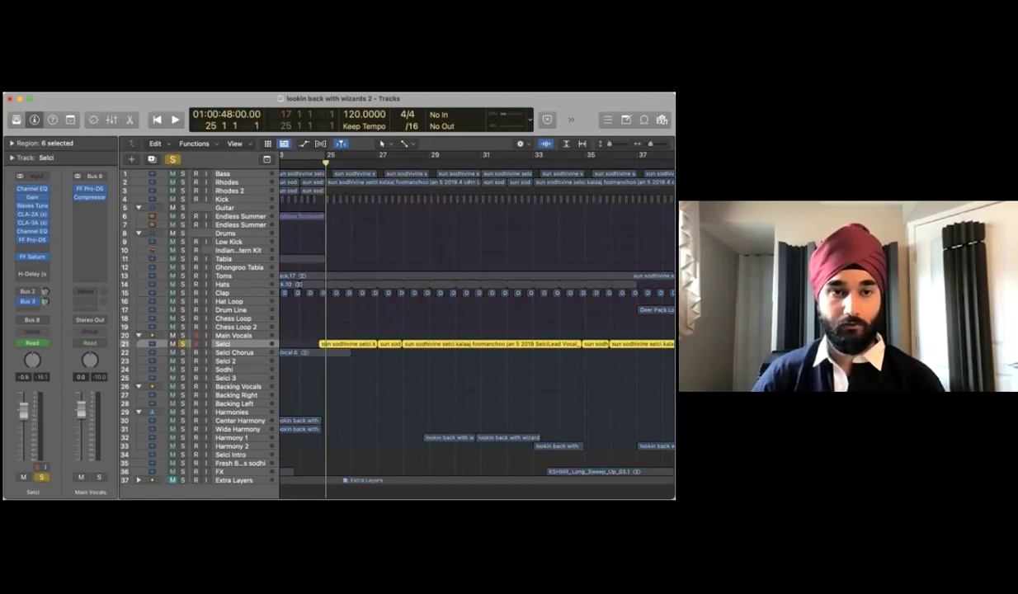
key(space)
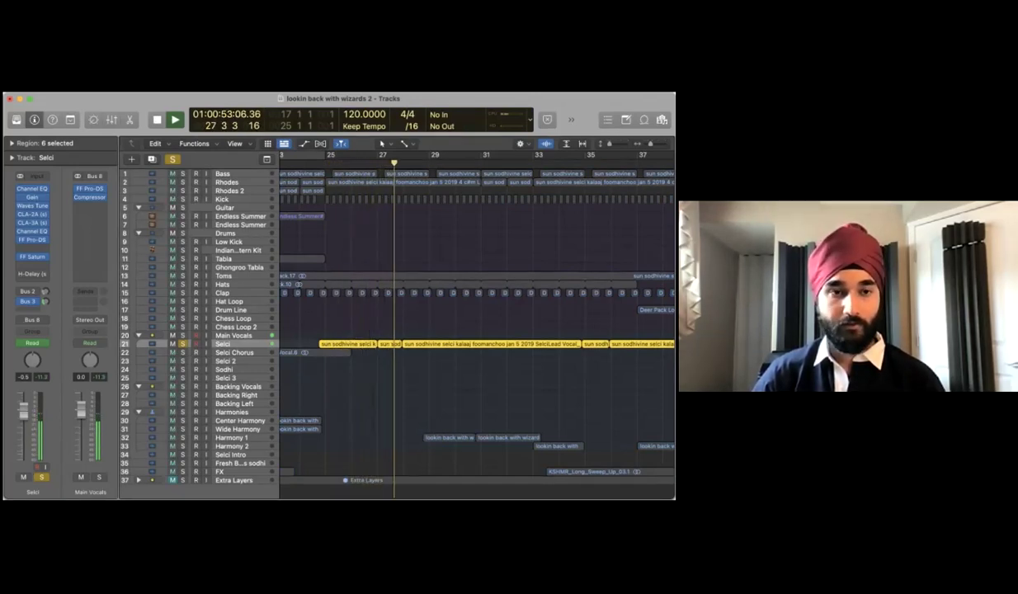
key(shift+d)
scroll(477, 326, right, 2)
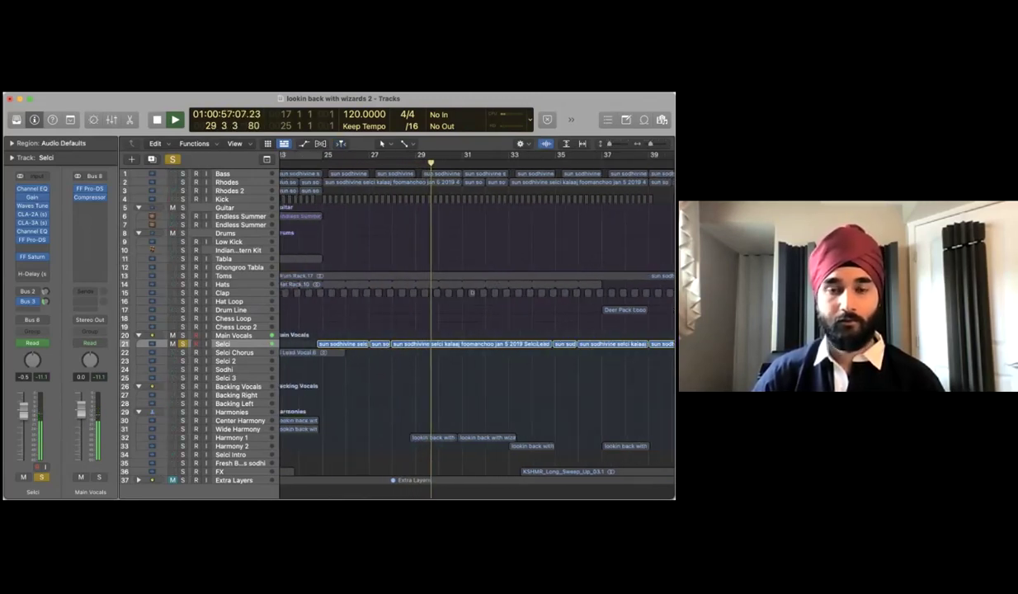
Bypass all insert effects on the Selci track and the Main Vocals stack, and replay the dry vocal from bar 25
key(space)
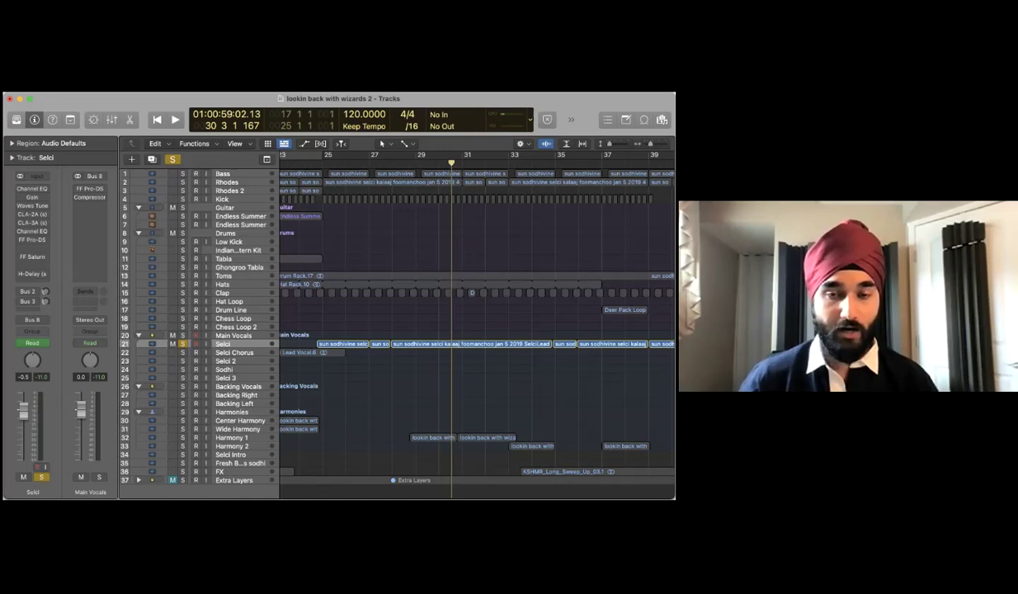
key(space)
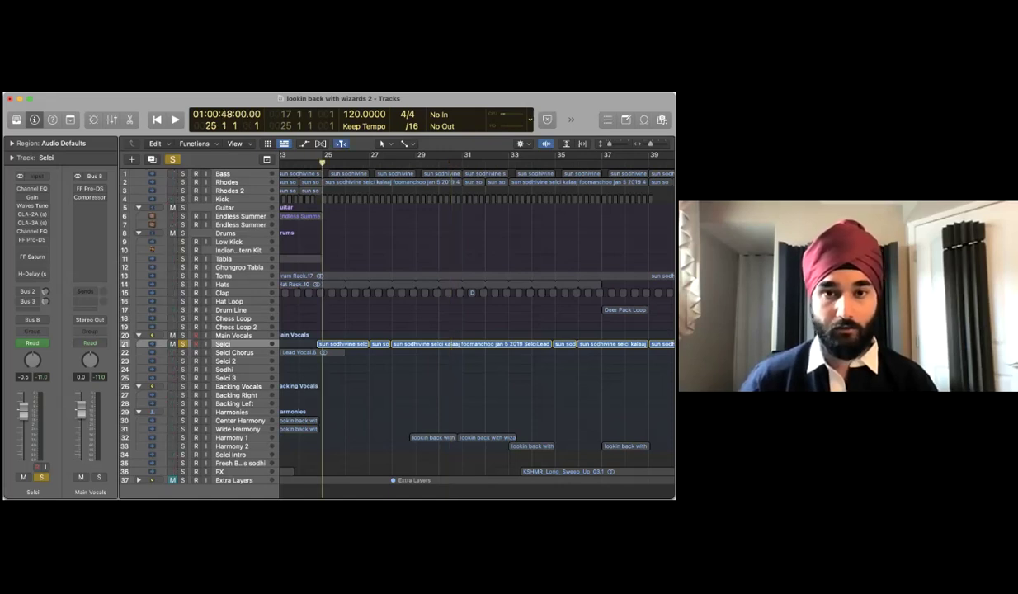
key(space)
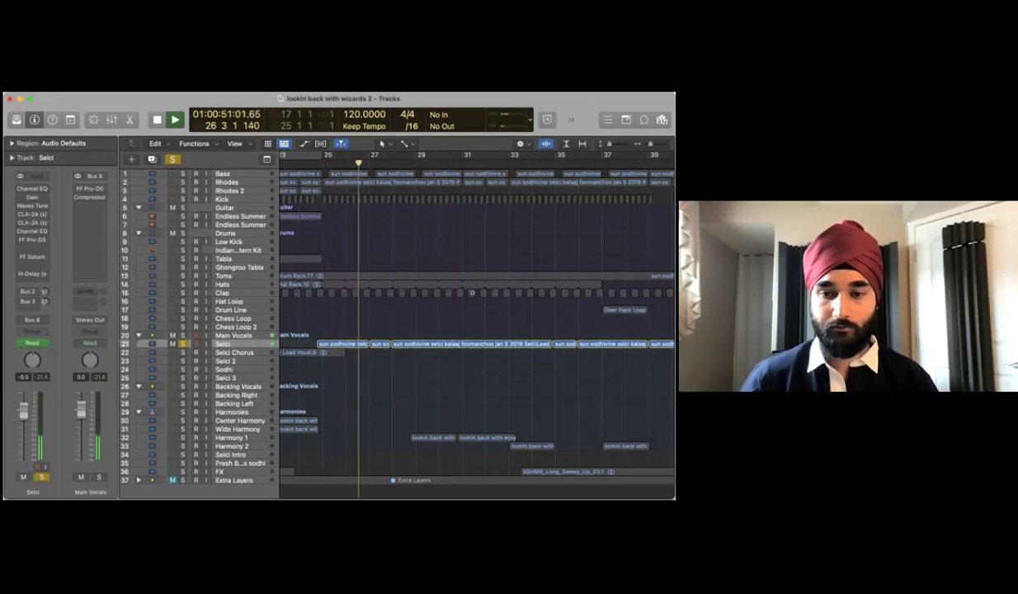
Examine the waveforms of the Selci vocal regions from bar 25 to bar 32 up close while the dry vocal plays
key(super+Right)
key(super+Down)
key(super+Down)
key(super+Down)
key(super+Down)
key(super+Down)
key(super+Down)
key(super+Down)
key(super+Down)
key(super+Right)
scroll(477, 363, left, 1)
scroll(477, 363, right, 1)
scroll(477, 363, right, 2)
scroll(477, 364, left, 1)
scroll(477, 363, left, 3)
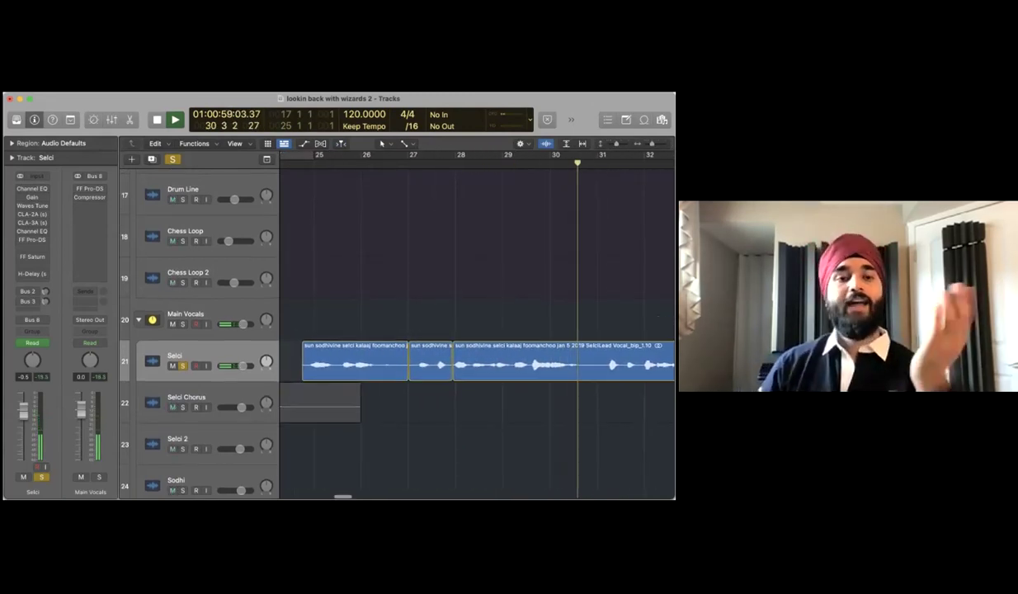
Stop the dry vocal, then open and re-enable the first Channel EQ insert on the Selci track
key(space)
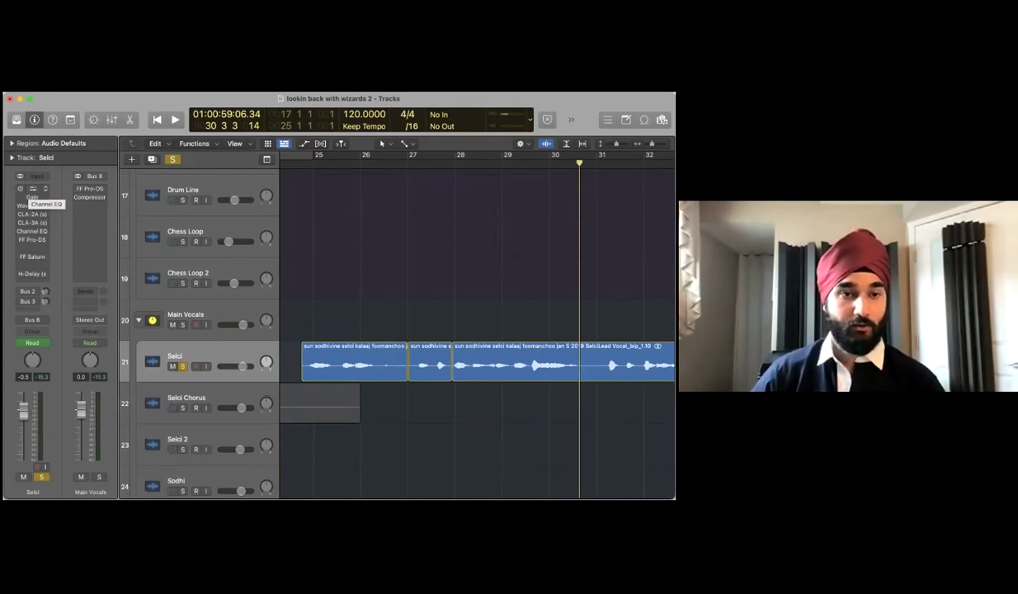
click(31, 198)
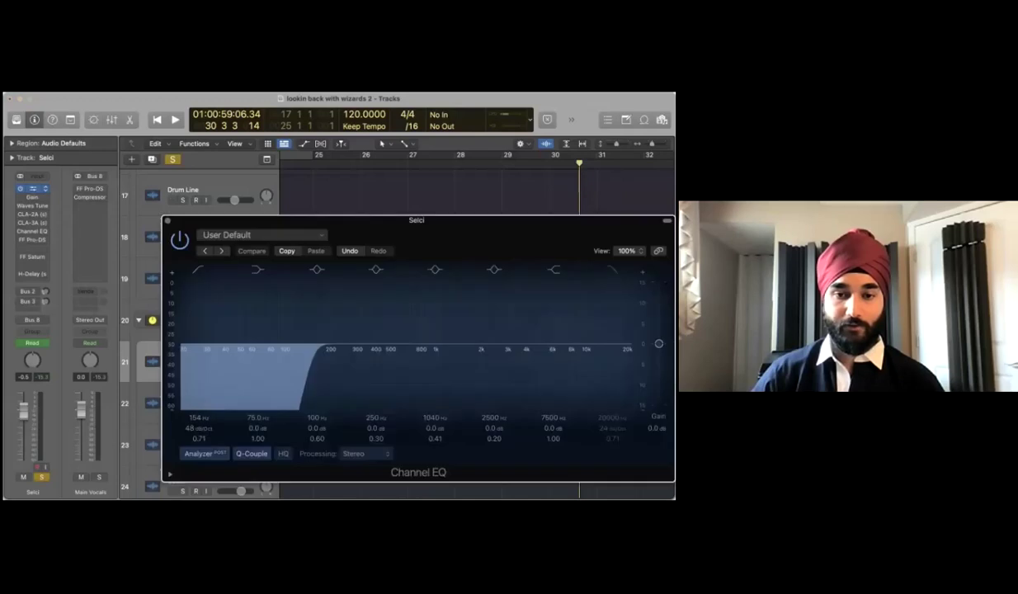
drag(417, 221, 417, 198)
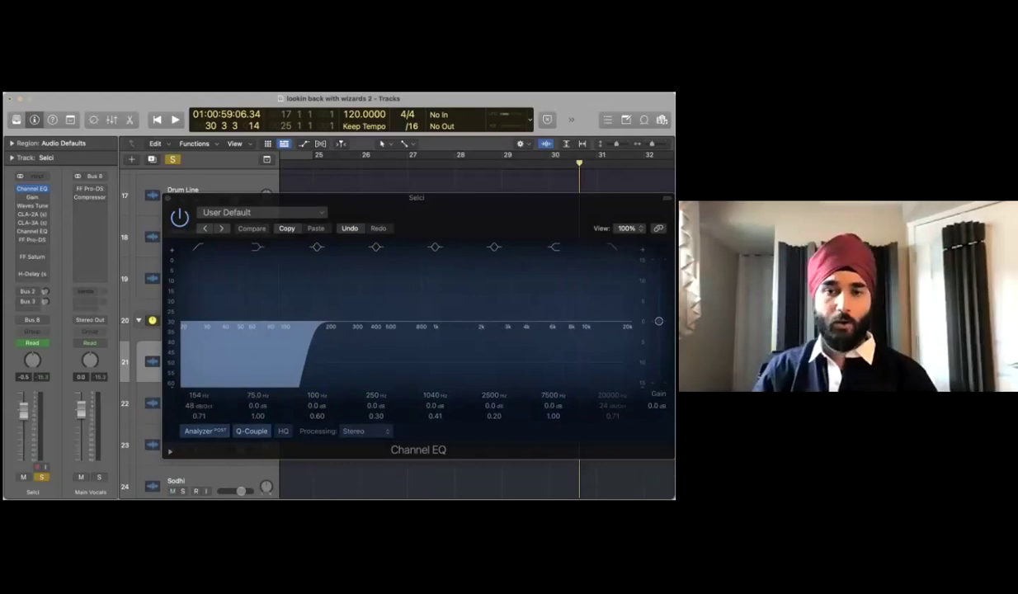
drag(417, 197, 416, 337)
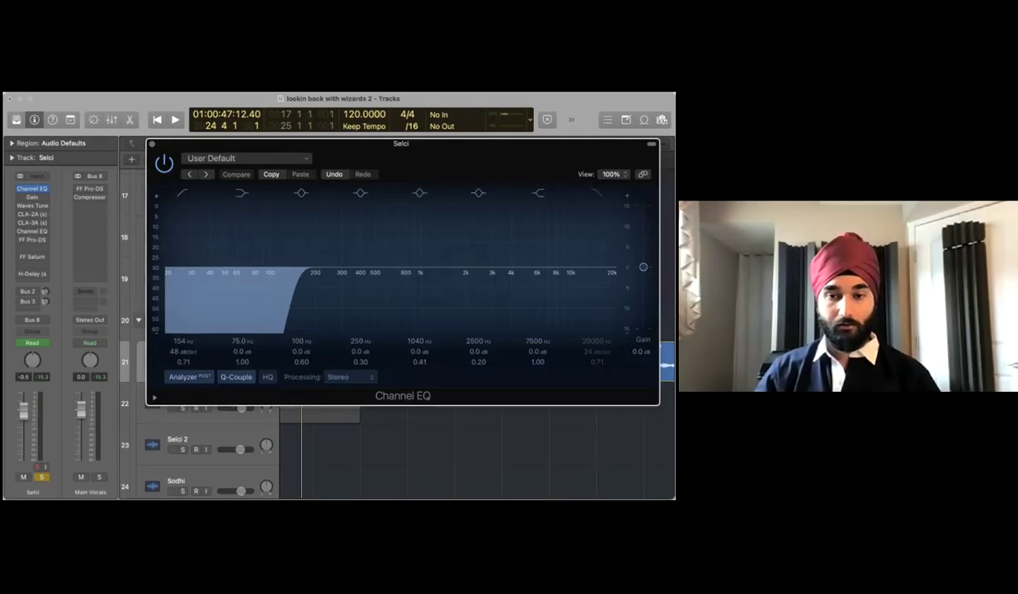
Play the Selci vocal through the Channel EQ, inspect its low-cut band, then stop and close the EQ
key(space)
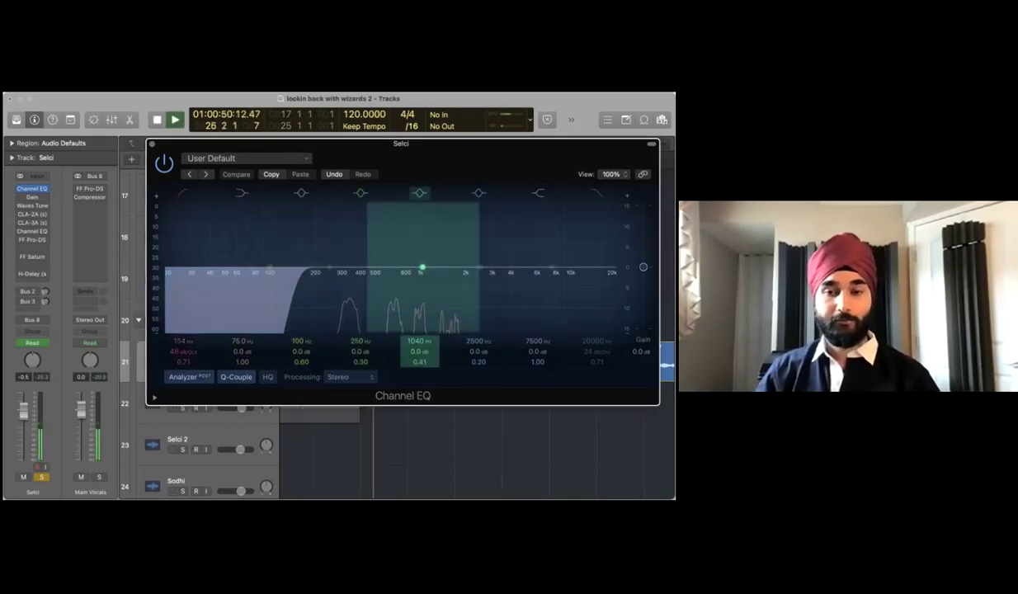
click(297, 278)
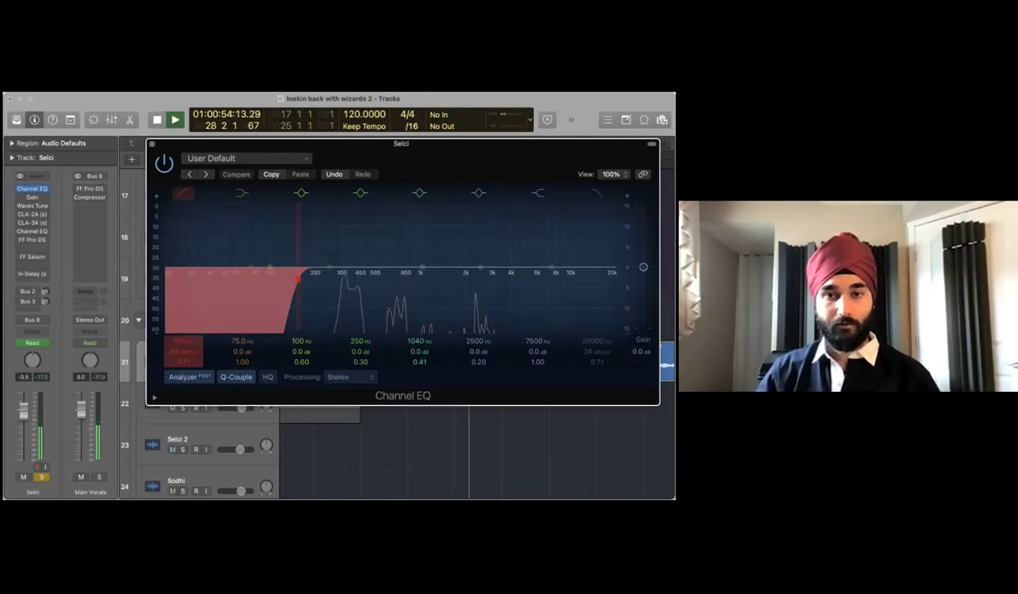
key(space)
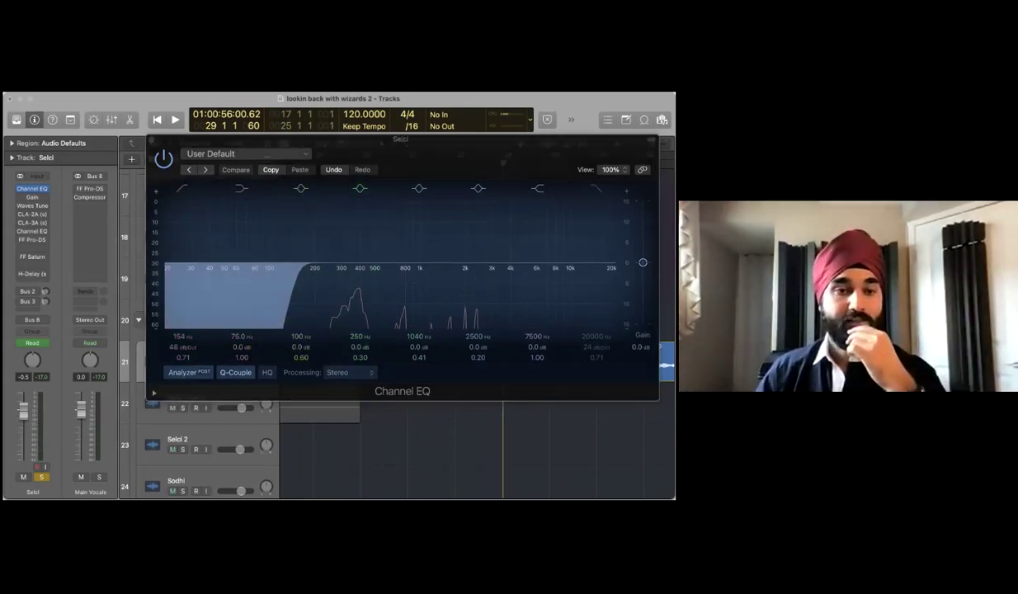
key(super+w)
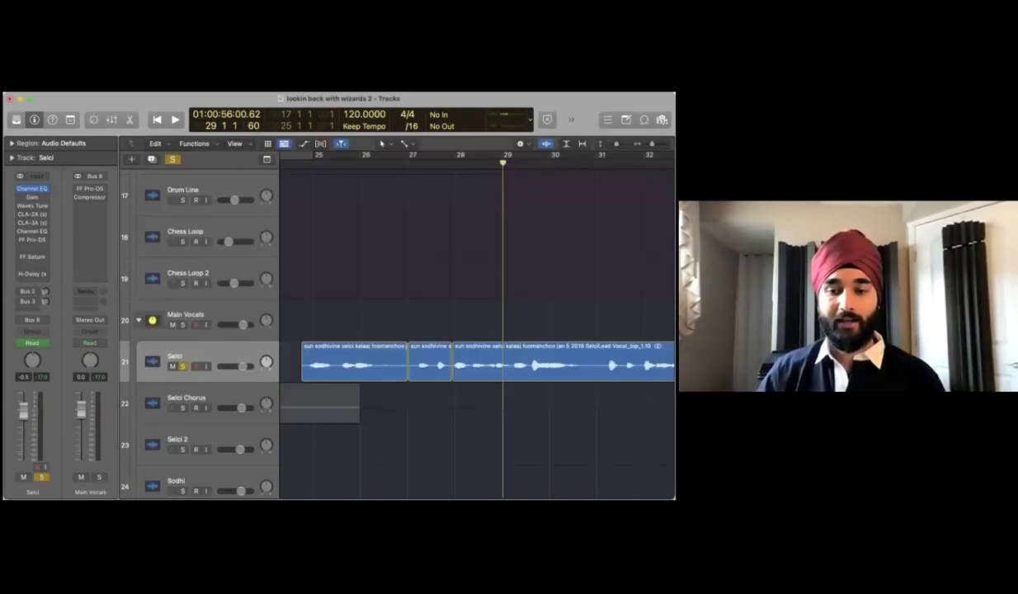
Display the track automation and examine the Gain curve on the Selci regions around bar 28
key(super+Right)
key(super+Down)
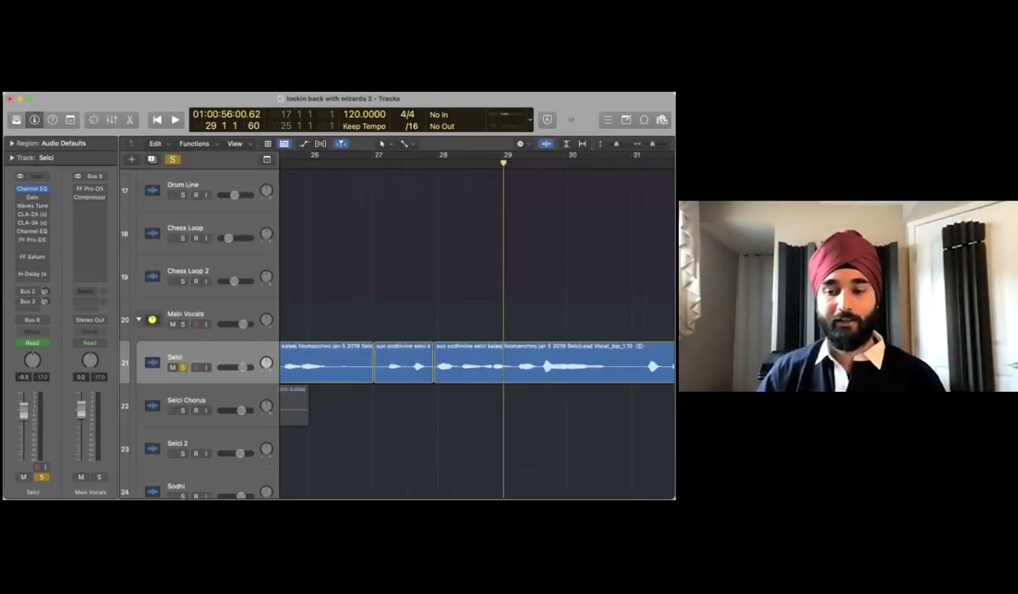
key(super+Down)
key(super+Right)
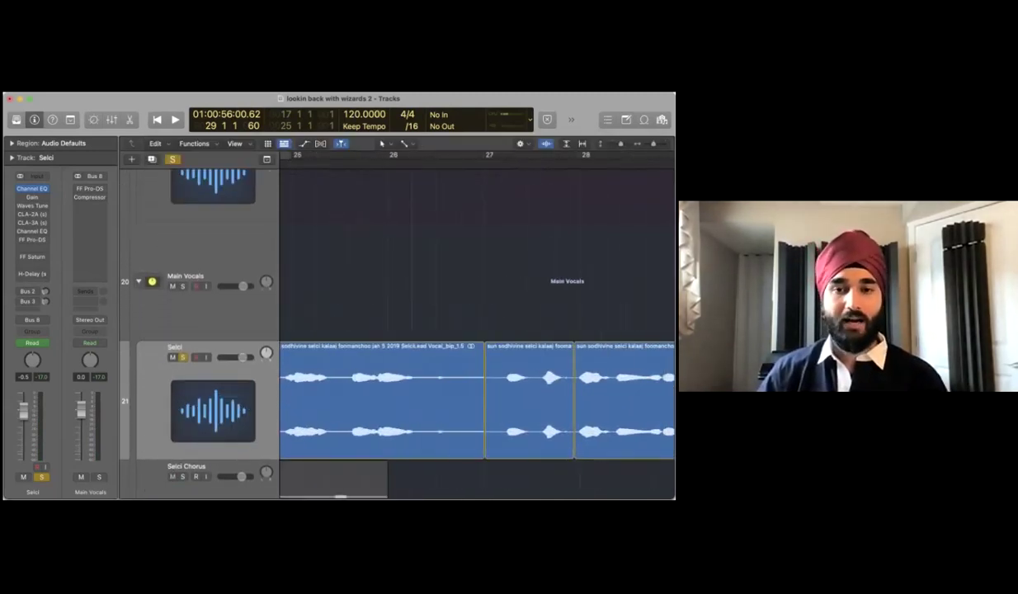
scroll(477, 322, left, 2)
scroll(477, 322, right, 2)
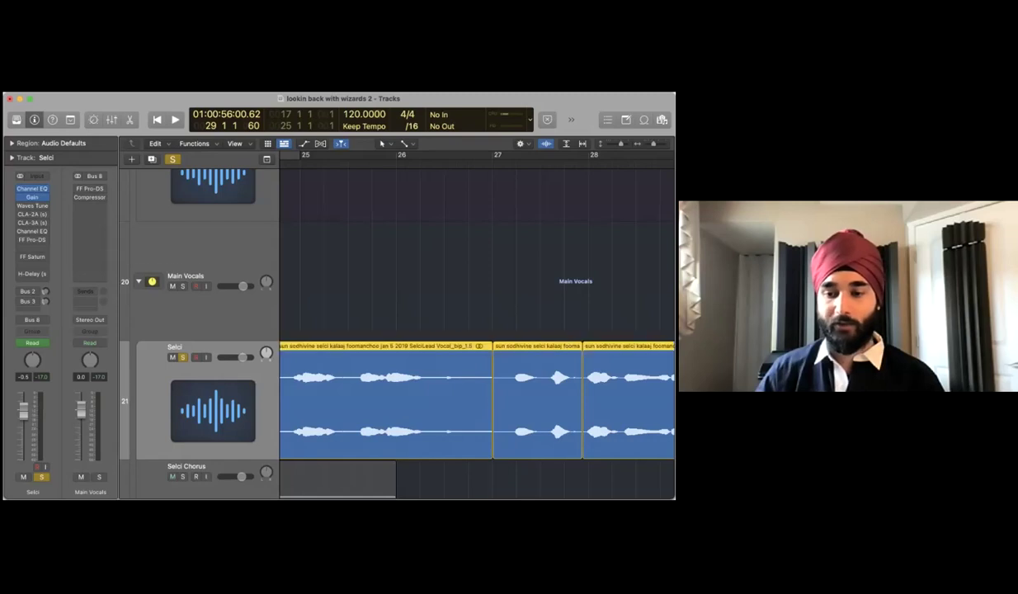
key(a)
scroll(477, 322, right, 3)
key(super+Right)
key(super+Right)
scroll(477, 322, right, 2)
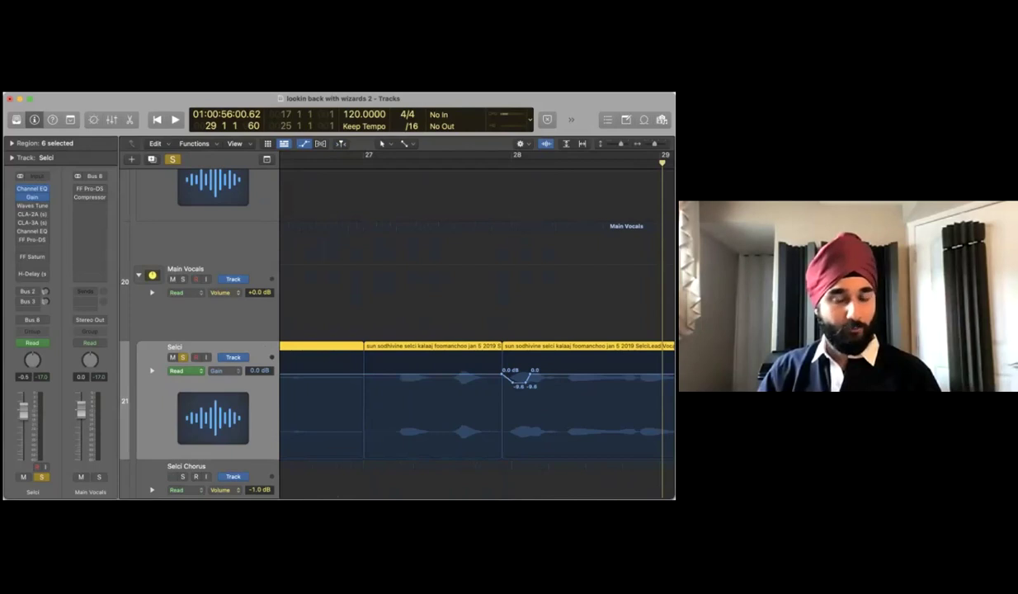
Play the Selci vocal from just before bar 27 through the gain dip at bar 28, then stop
click(345, 163)
key(space)
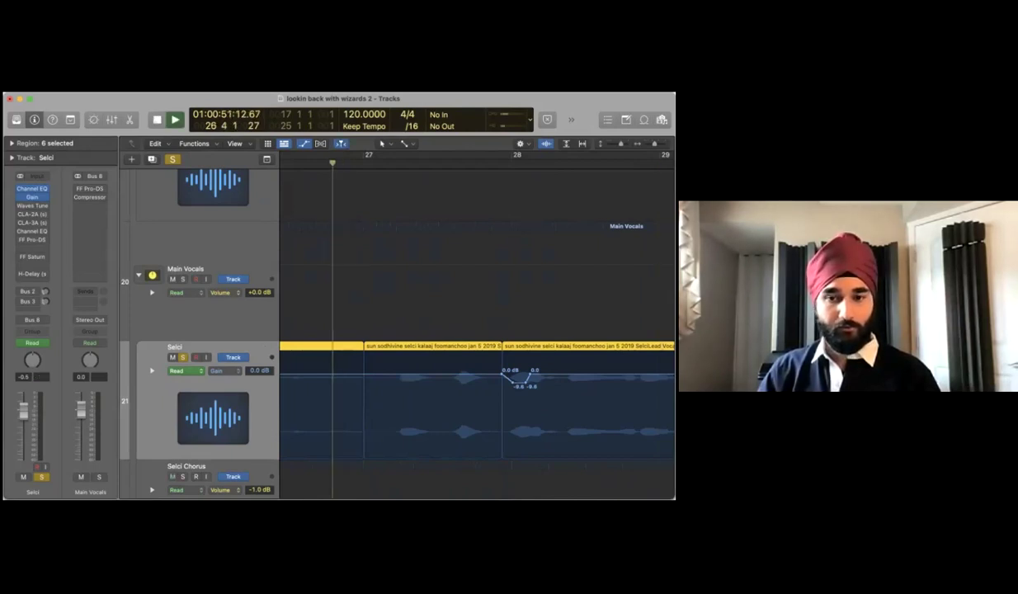
scroll(477, 371, right, 2)
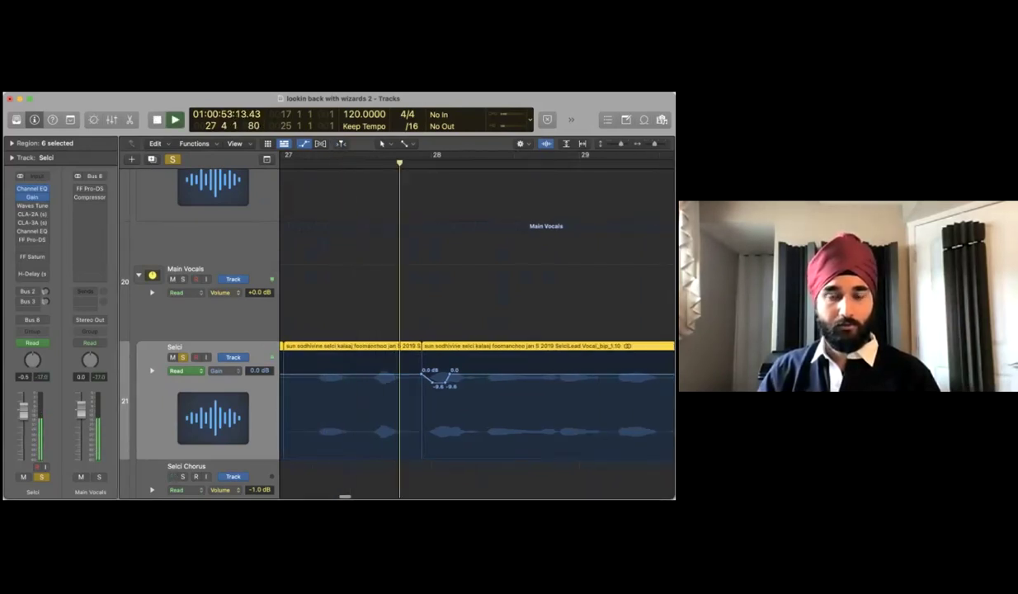
key(space)
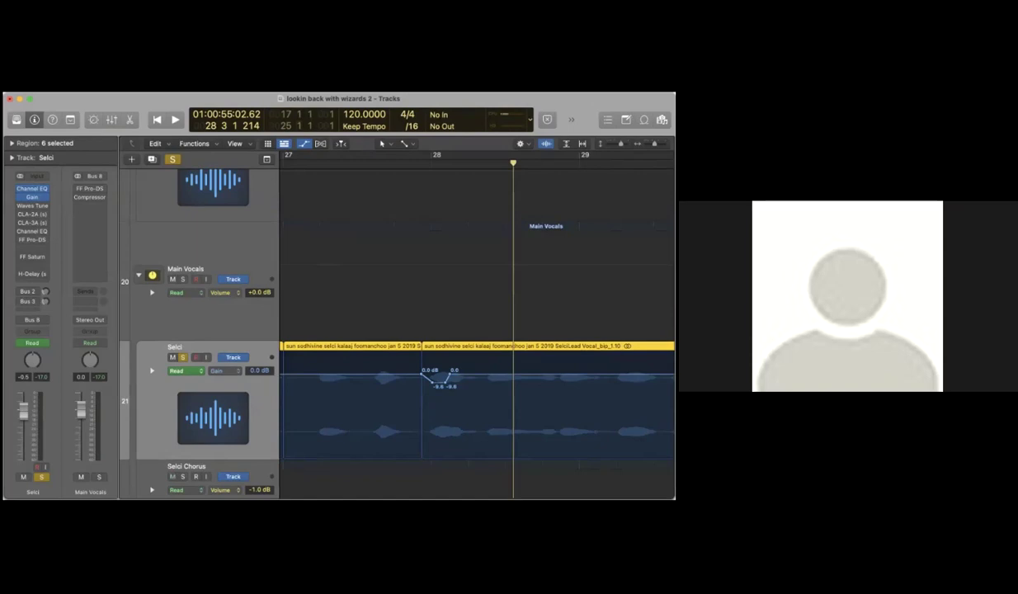
Open the Waves Tune Real-Time pitch correction insert on the Selci track
key(super+Left)
key(super+Left)
key(super+Left)
key(super+Left)
scroll(477, 330, left, 5)
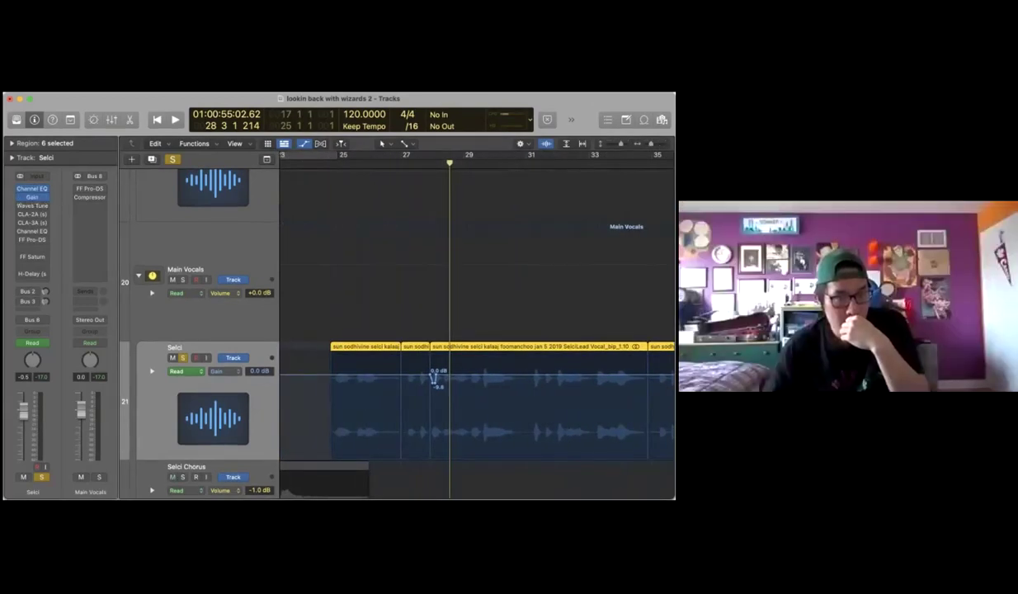
key(super+Up)
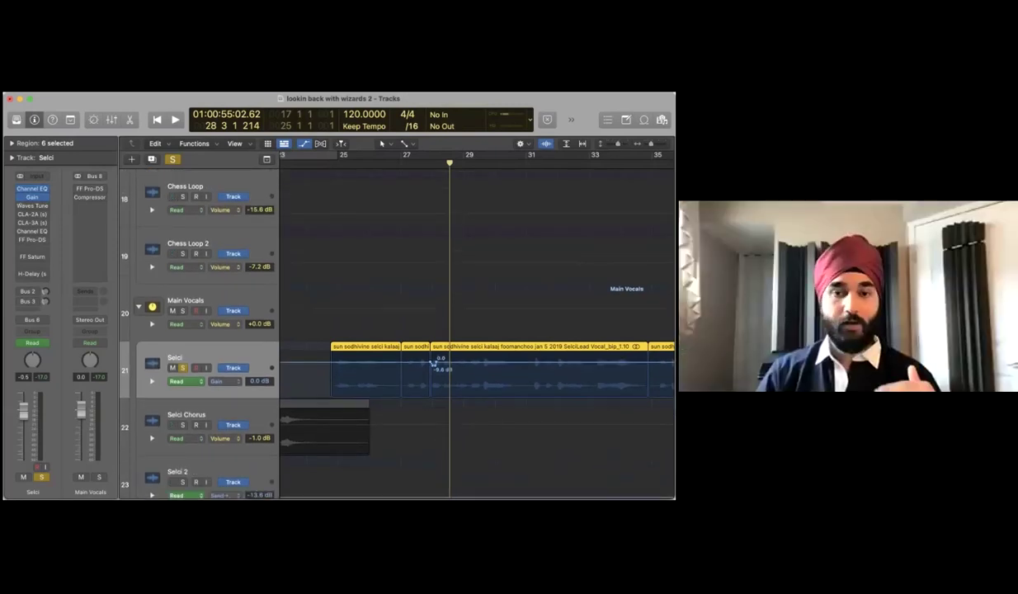
click(33, 205)
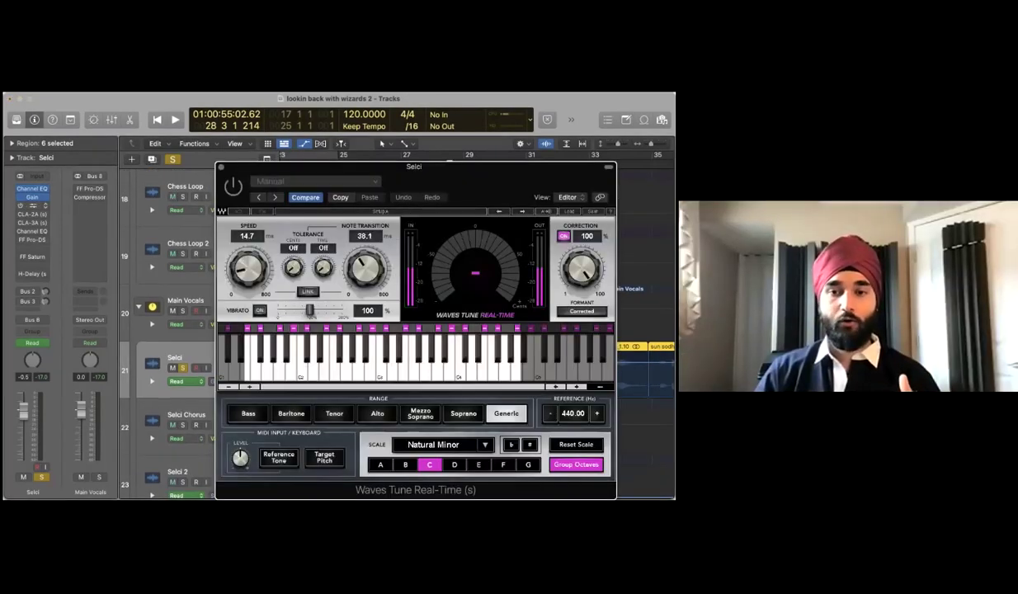
drag(414, 166, 411, 149)
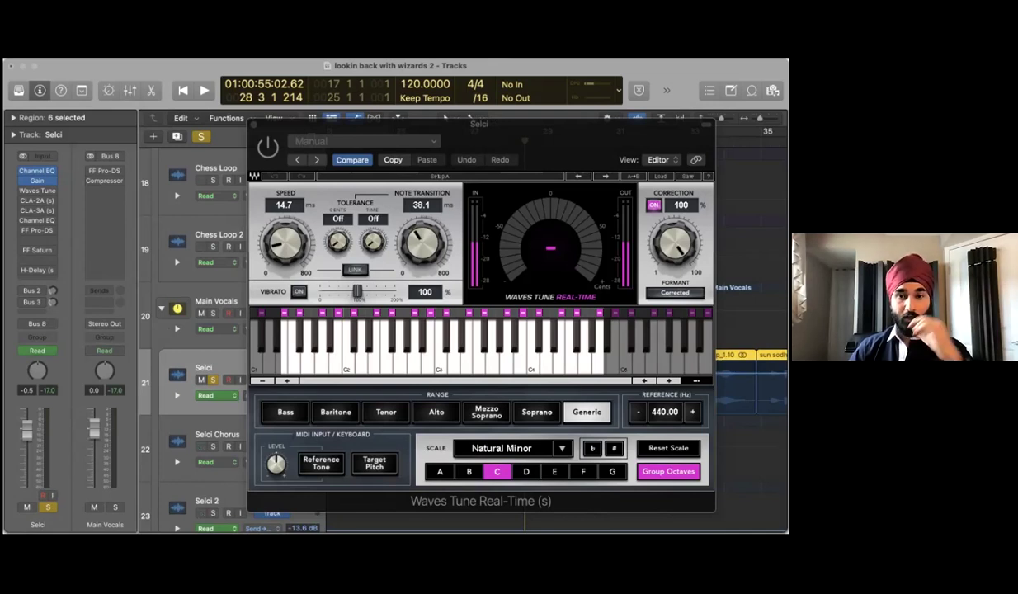
Move the Waves Tune window clear of the verse regions and place the playhead at bar 24 beat 3
drag(479, 124, 254, 113)
scroll(640, 330, left, 2)
scroll(640, 330, left, 5)
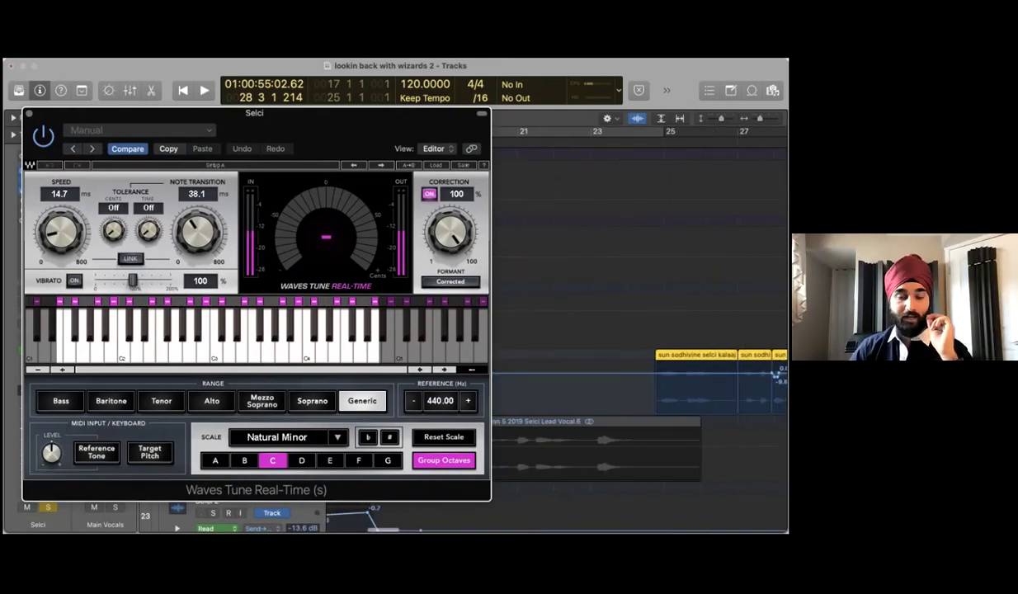
click(664, 135)
scroll(639, 330, right, 4)
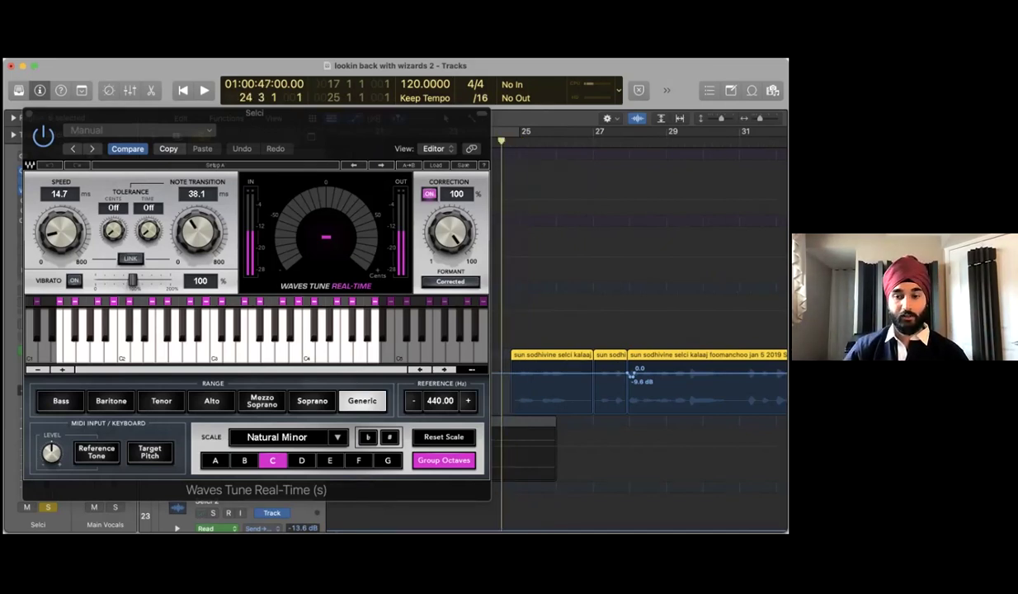
Play the tuned Selci vocal, lower the Waves Tune note transition to 0.1 ms to hear the effect, and stop
key(space)
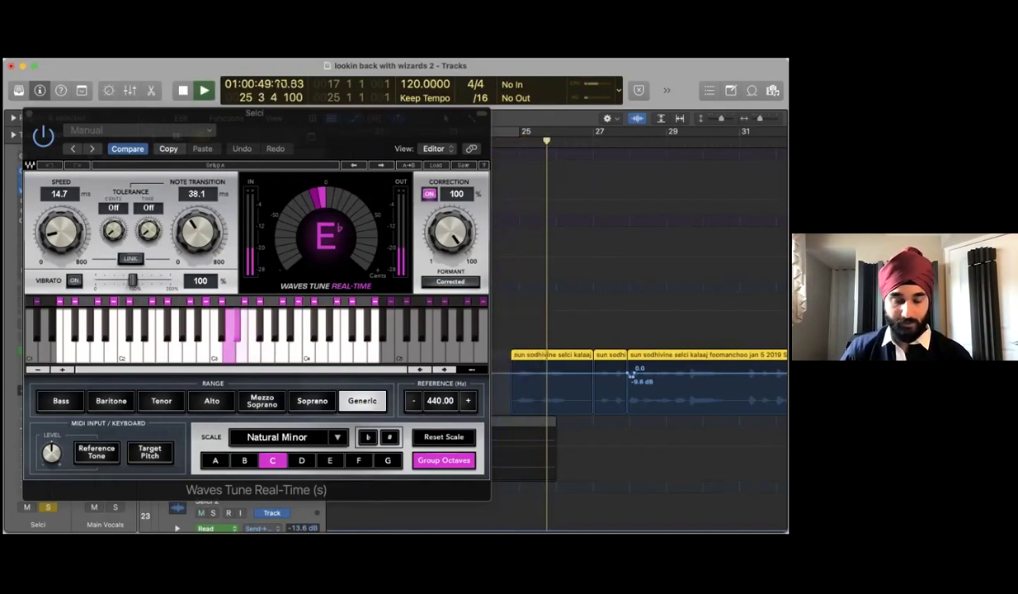
drag(197, 233, 197, 285)
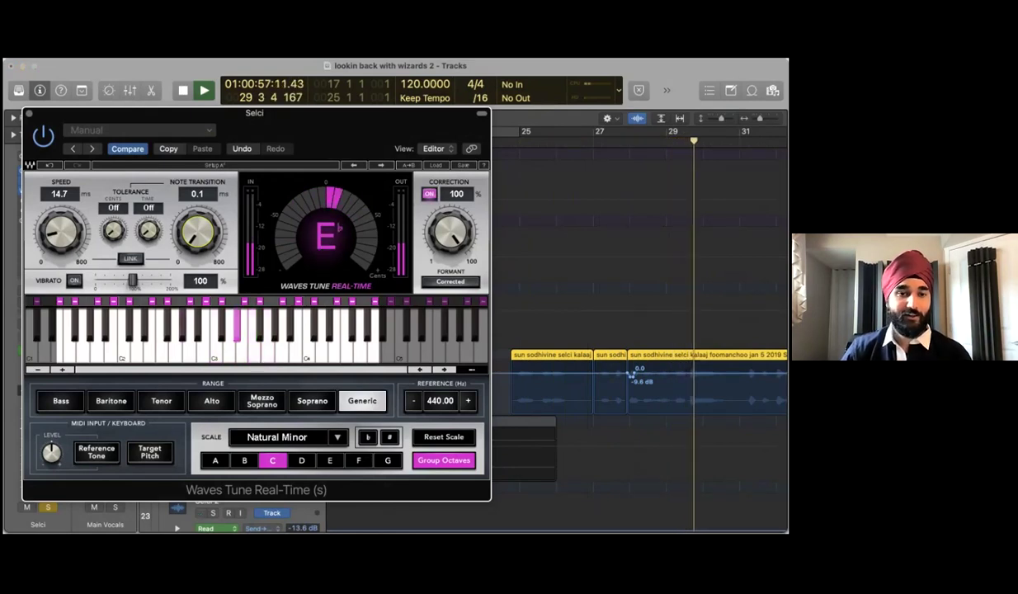
key(space)
Set the Waves Tune note transition to 36.0 ms and return the playhead to bar 25
drag(196, 233, 196, 211)
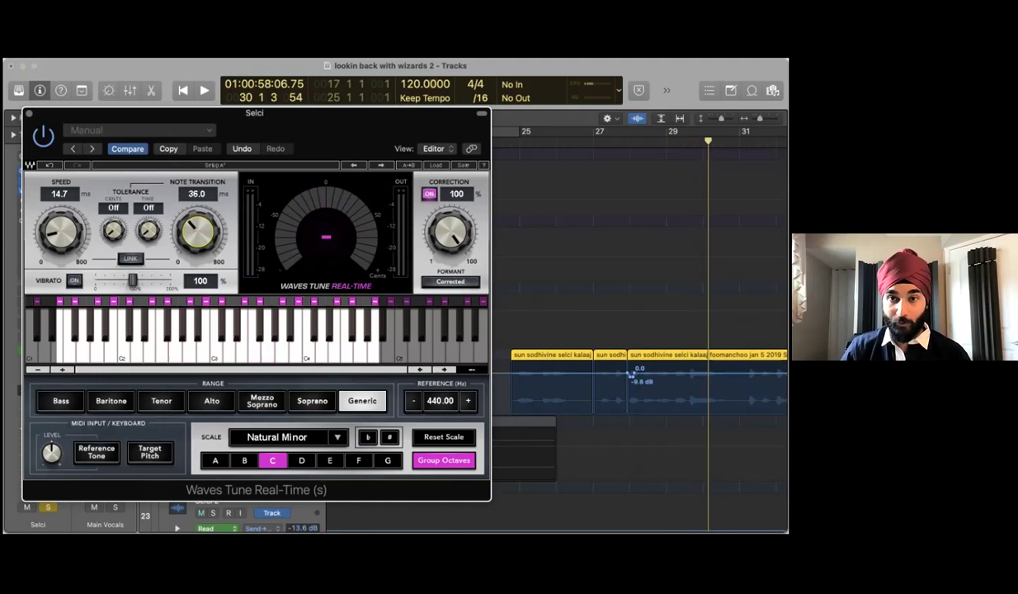
click(520, 136)
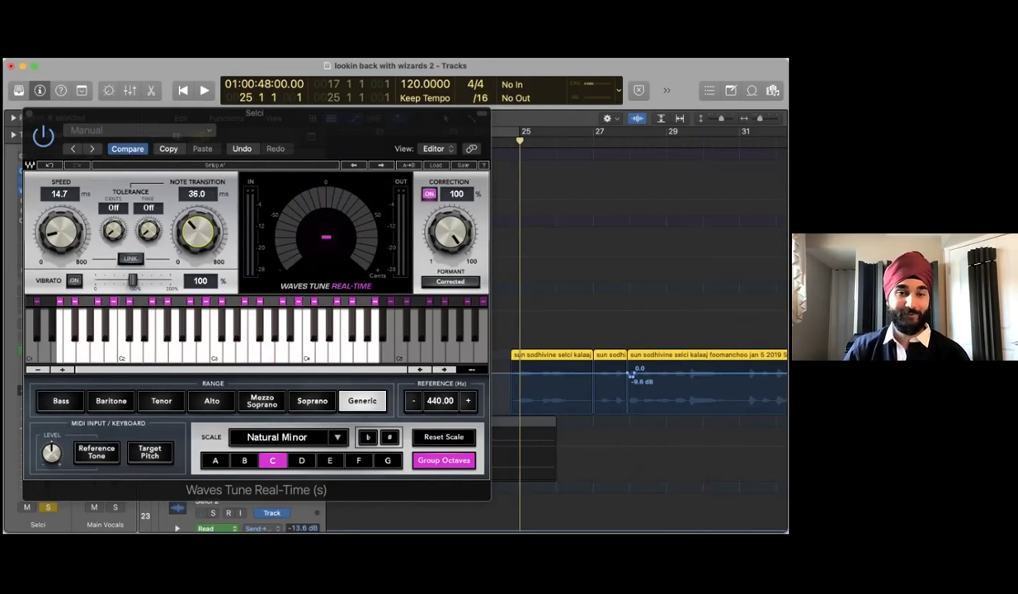
drag(254, 113, 428, 123)
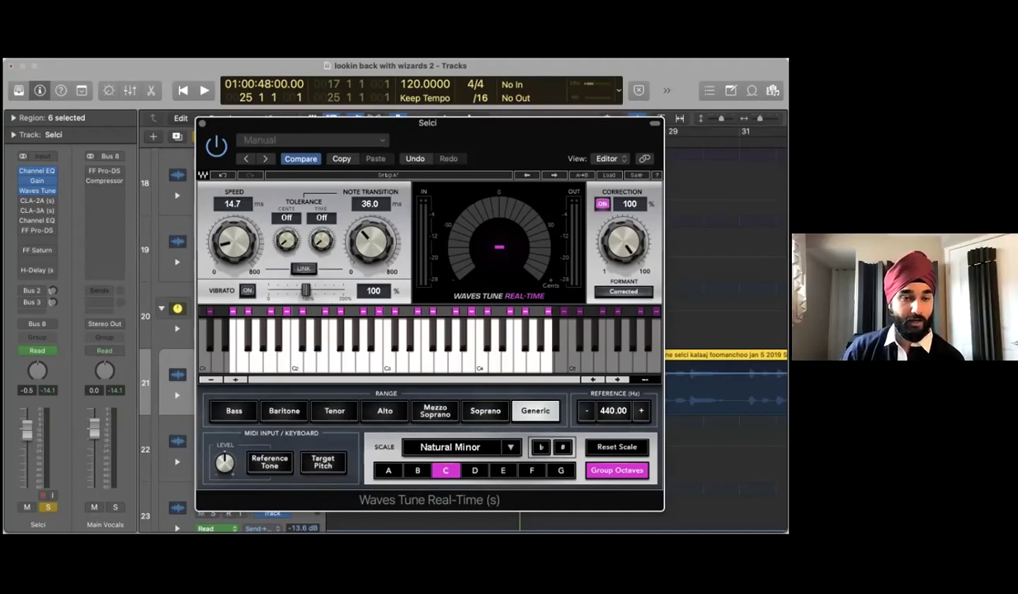
Insert Logic's Pitch Correction after Waves Tune on the Selci track, switch its range to low and back to normal, and close it
click(43, 187)
mouse_move(99, 404)
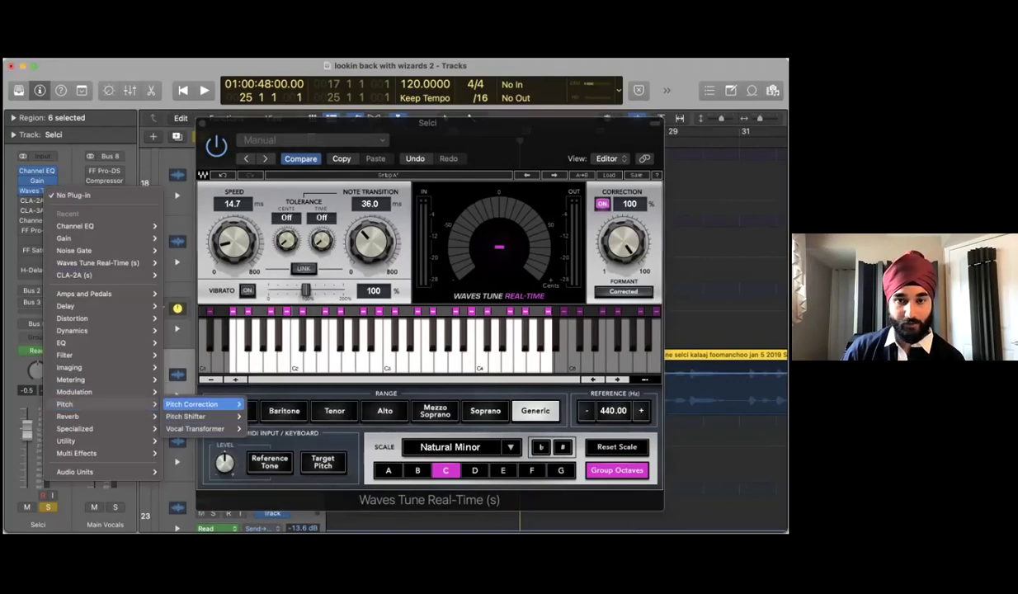
click(263, 403)
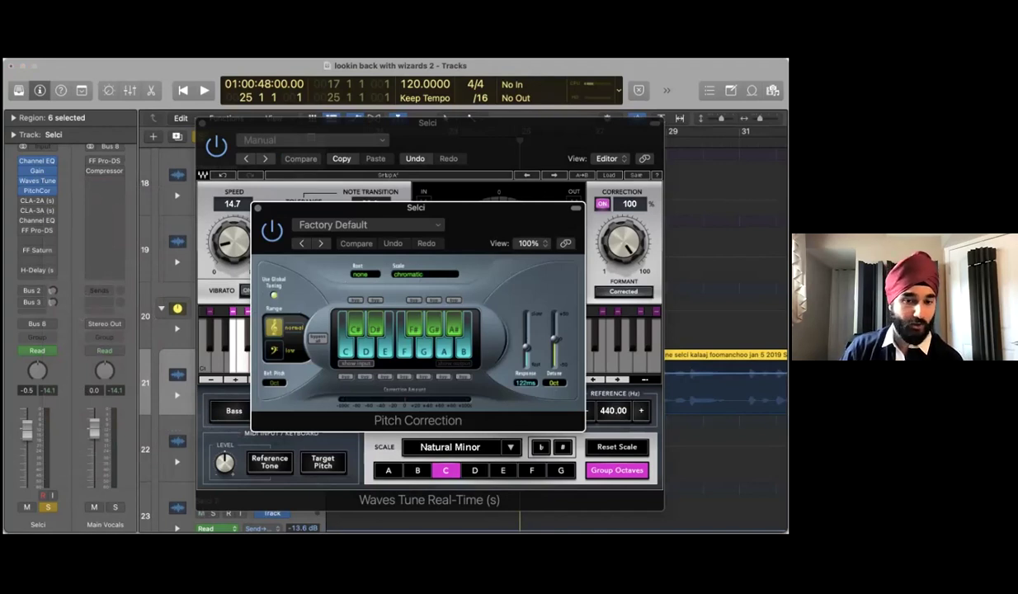
click(274, 350)
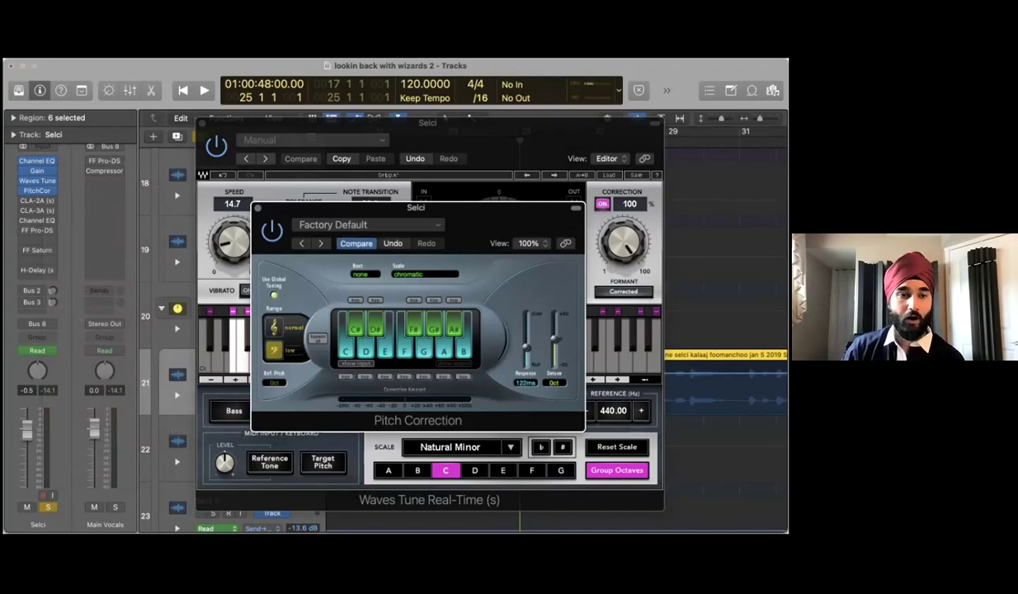
click(274, 328)
key(super+w)
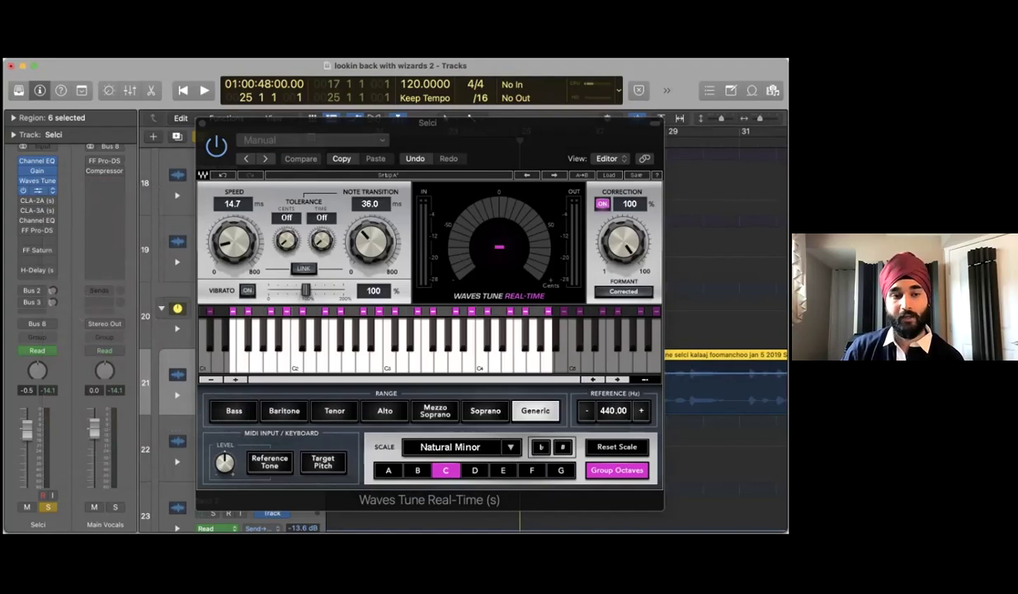
Remove the Pitch Correction insert from the Selci track and close the Waves Tune window
click(52, 190)
click(57, 210)
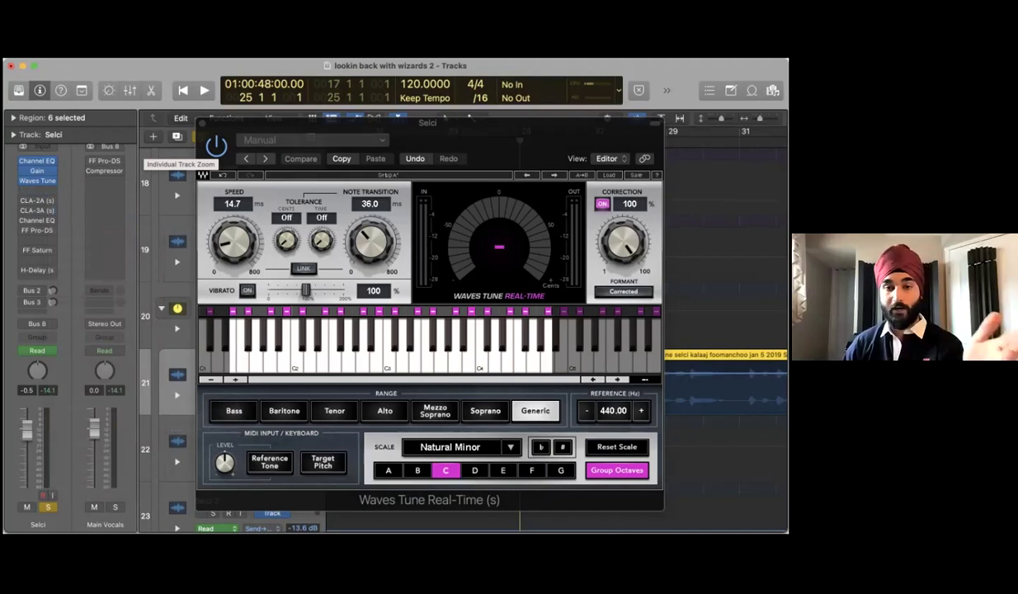
key(super+w)
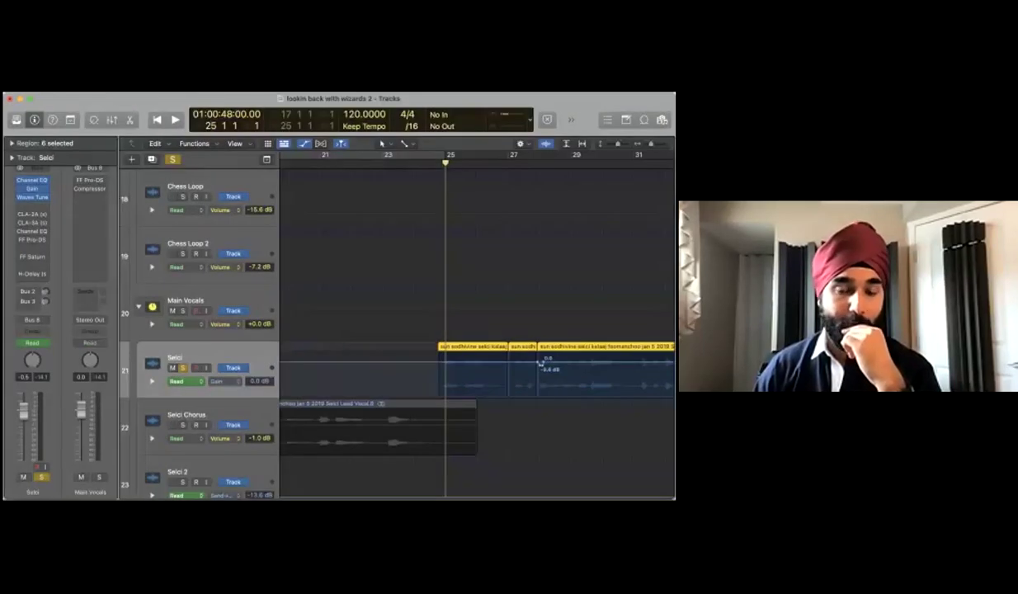
Open the CLA-2A compressor insert on the Selci track
scroll(540, 363, right, 5)
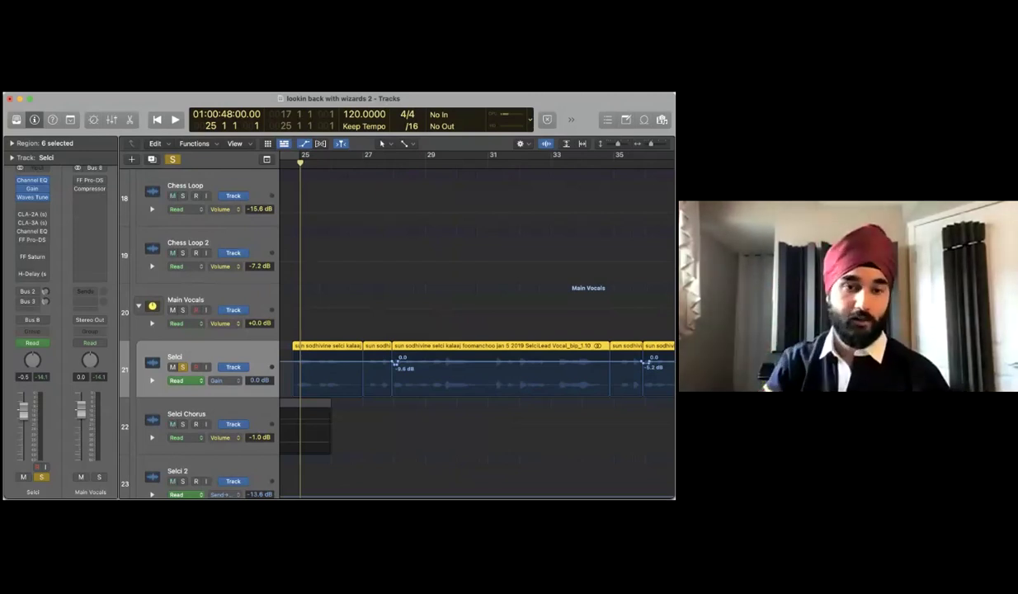
scroll(479, 330, up, 1)
mouse_move(33, 223)
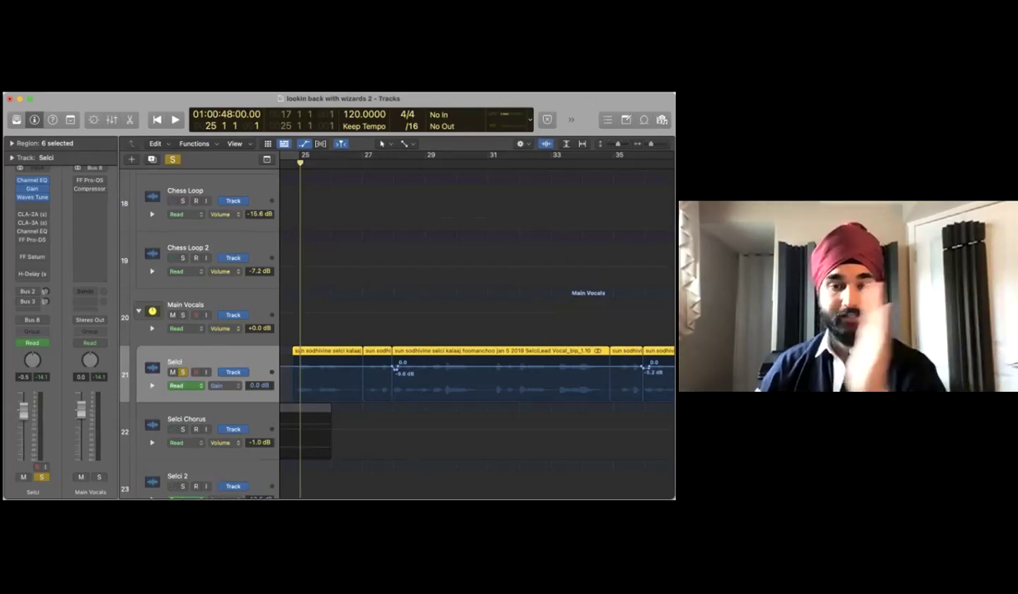
click(31, 214)
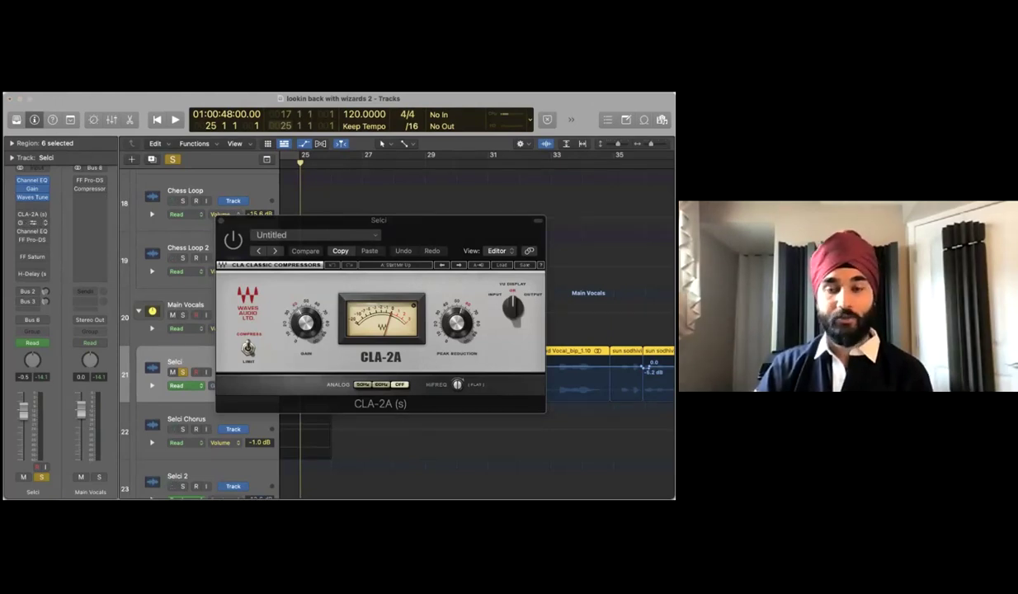
Open the CLA-3A beside the CLA-2A on the Selci track and re-enable both compressors
click(33, 223)
drag(379, 220, 437, 132)
drag(247, 233, 134, 254)
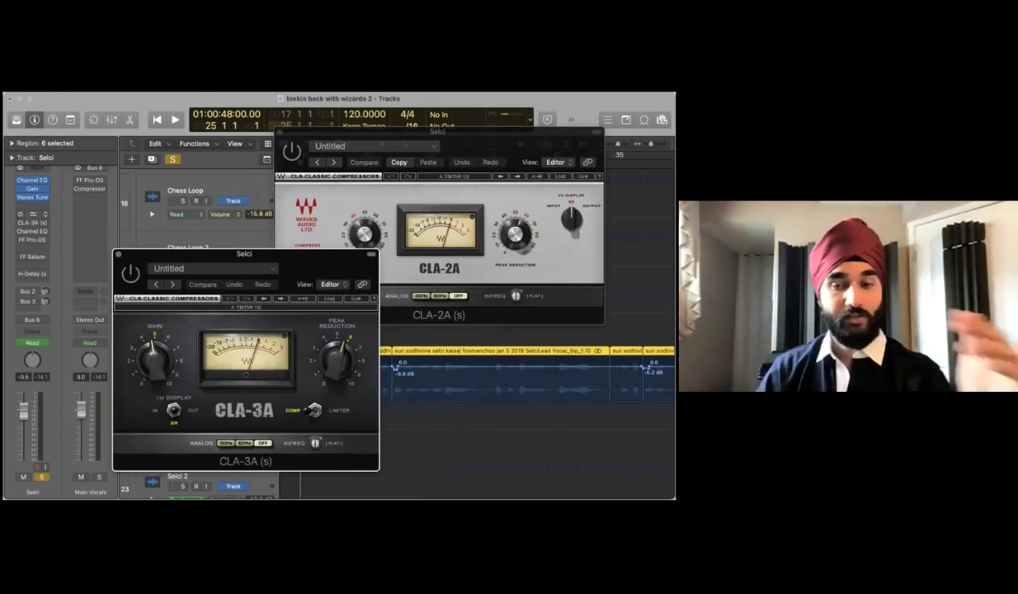
click(21, 214)
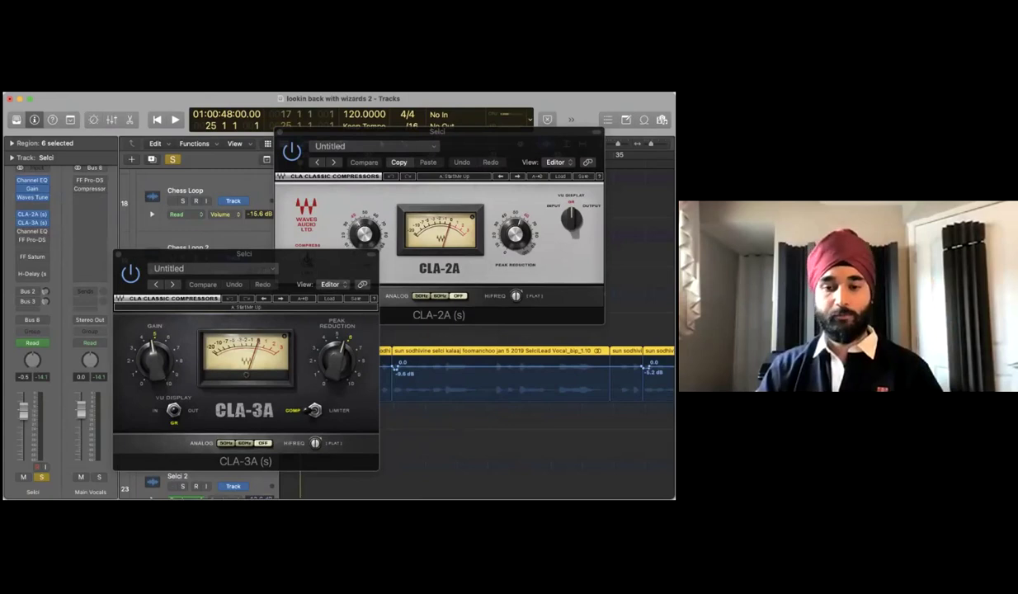
Play back the Selci vocal with both the CLA-2A and CLA-3A compressors engaged
drag(438, 131, 458, 127)
scroll(528, 380, left, 5)
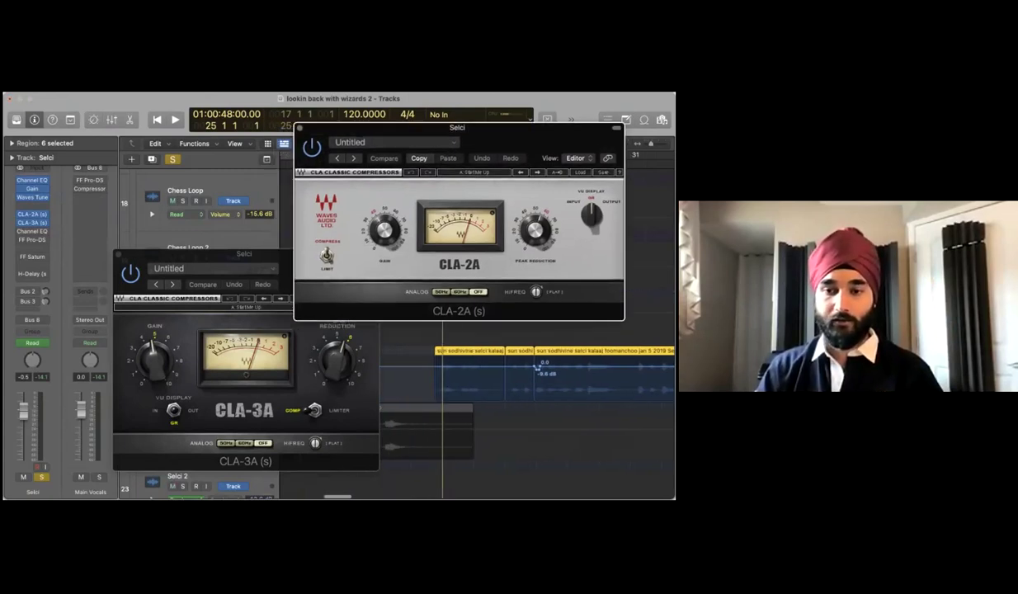
click(545, 367)
key(space)
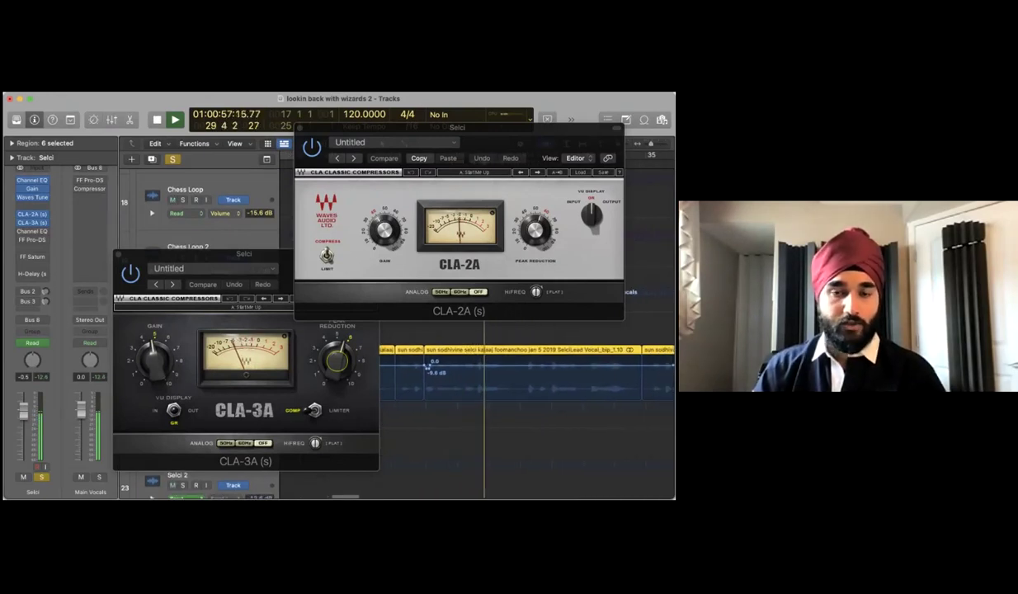
key(space)
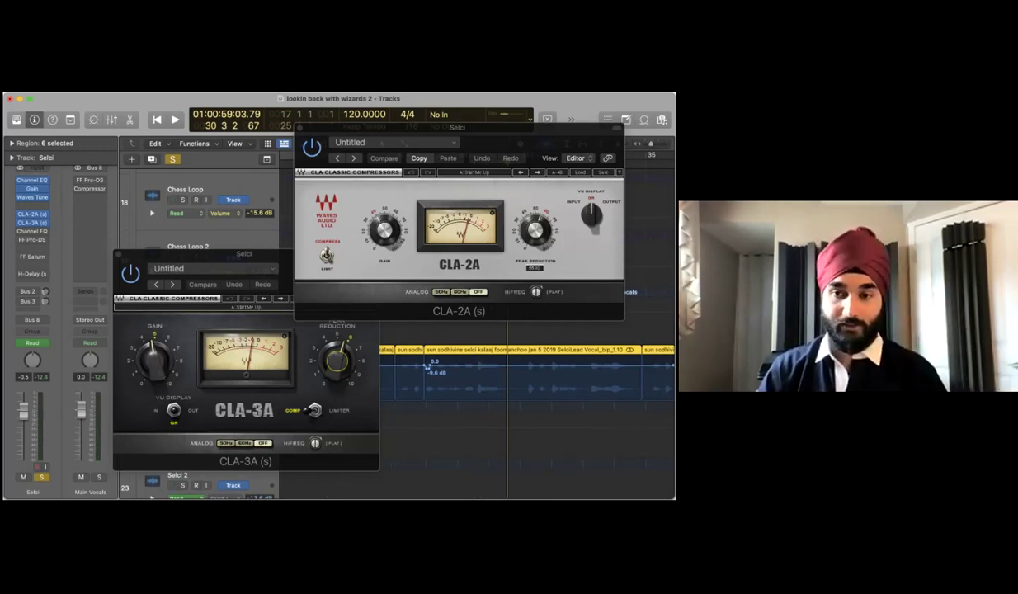
Raise the peak reduction to maximum on the CLA-2A and to 10 on the CLA-3A, and audition the vocal from bar 26
drag(535, 231, 535, 236)
drag(336, 361, 337, 326)
key(comma)
key(comma)
key(comma)
key(comma)
key(comma)
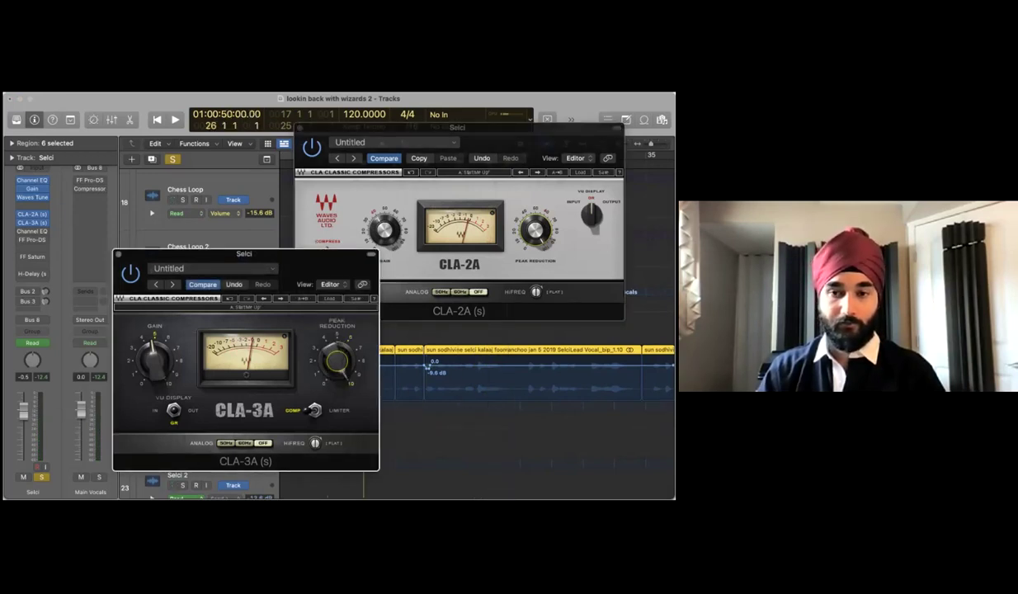
key(space)
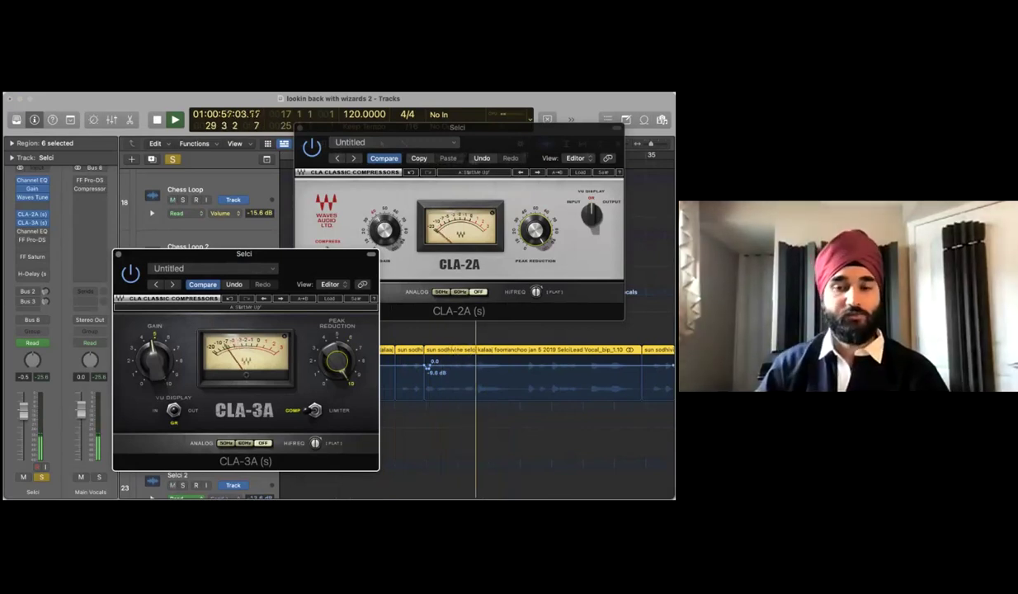
key(space)
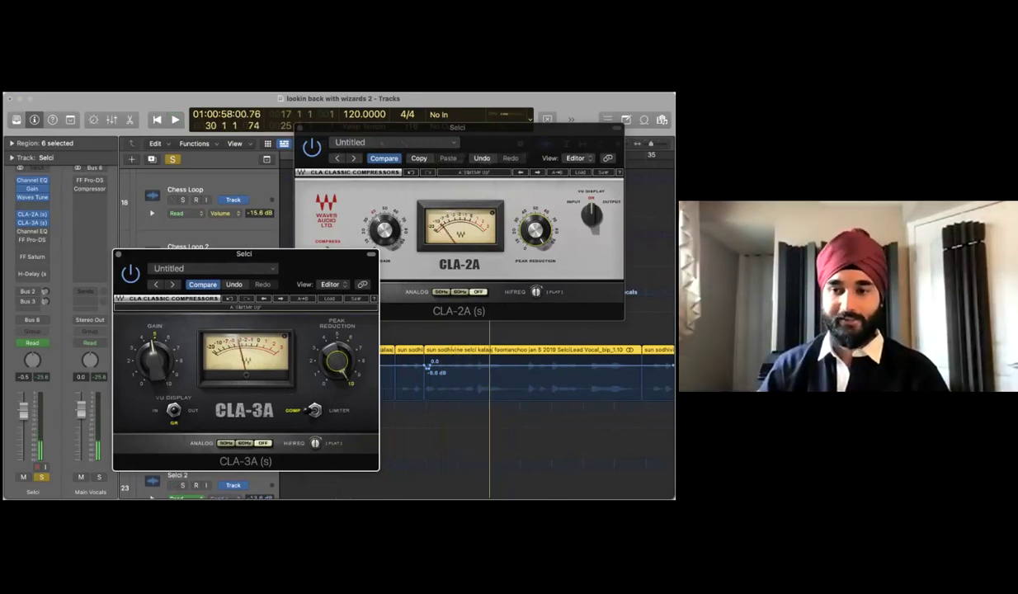
Lower the peak reduction on the CLA-2A and CLA-3A back to moderate settings and audition the vocal again
click(536, 231)
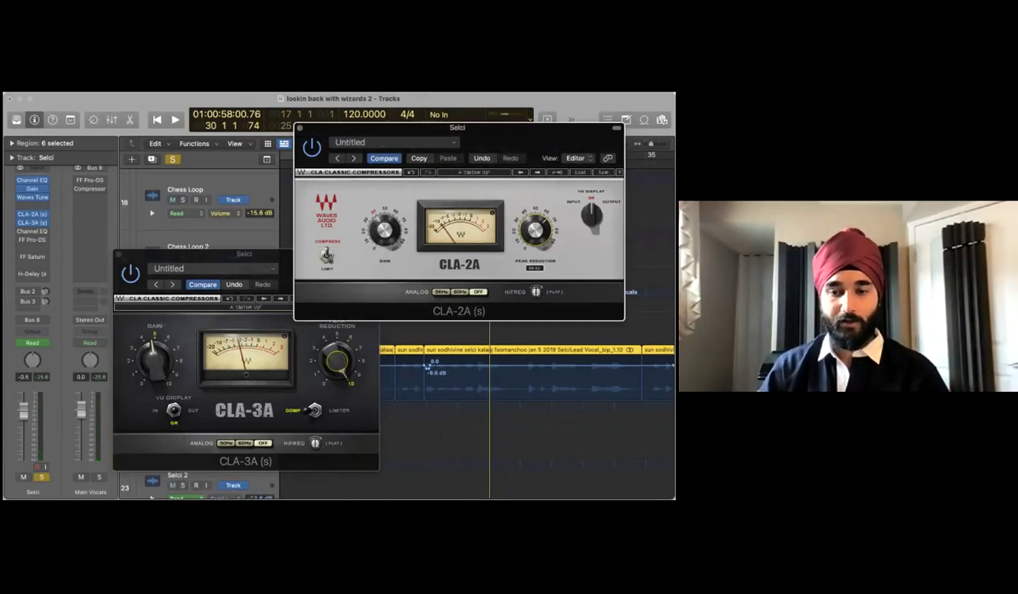
drag(337, 361, 336, 392)
key(space)
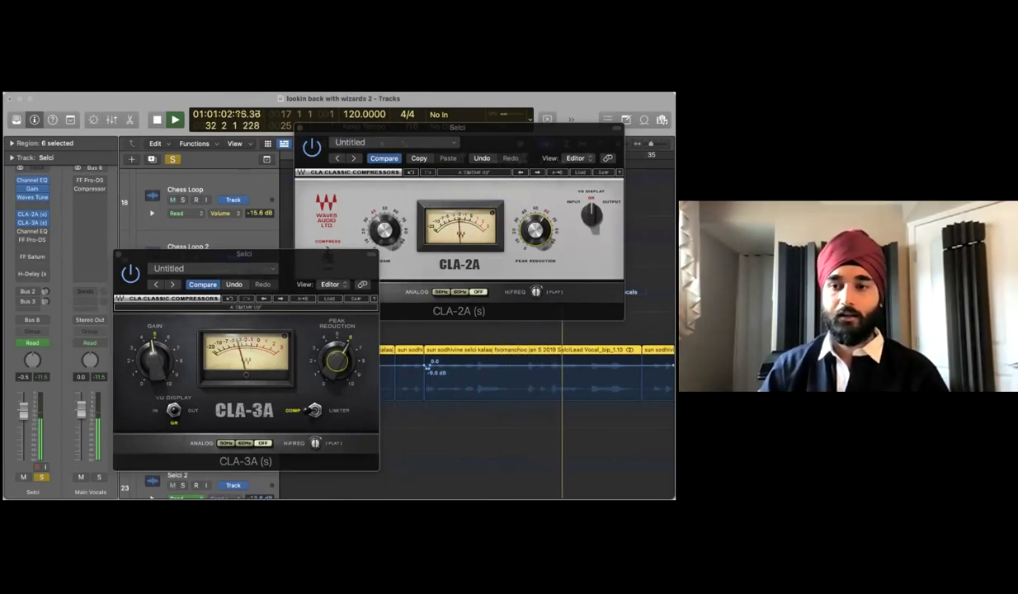
key(space)
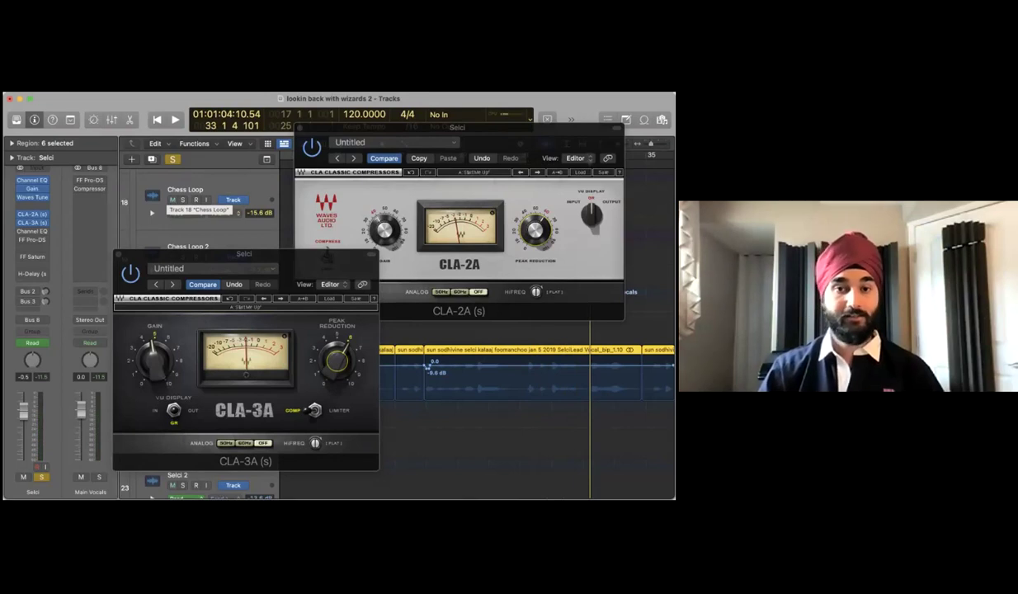
Close the CLA-2A and CLA-3A compressor windows
drag(457, 127, 463, 144)
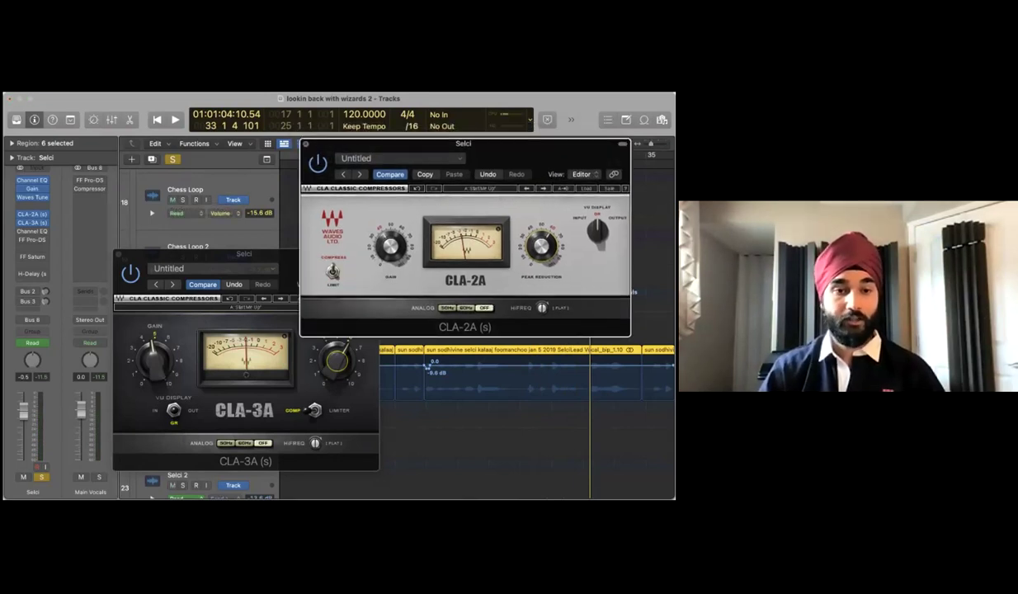
click(306, 143)
key(super+w)
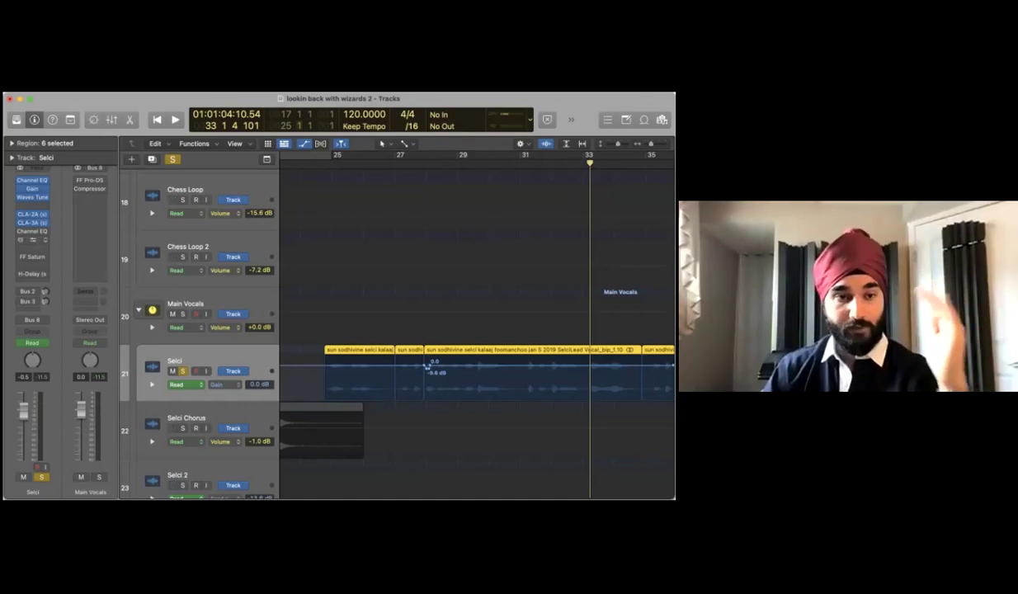
Re-enable the Channel EQ that follows the compressors on the Selci track and open its window
mouse_move(33, 240)
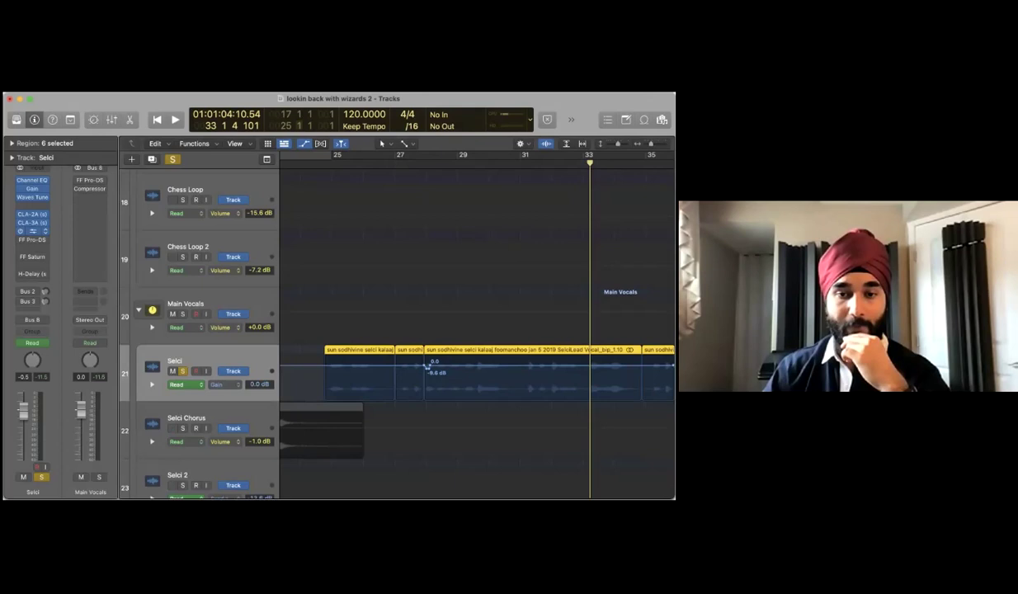
click(31, 231)
drag(373, 220, 248, 176)
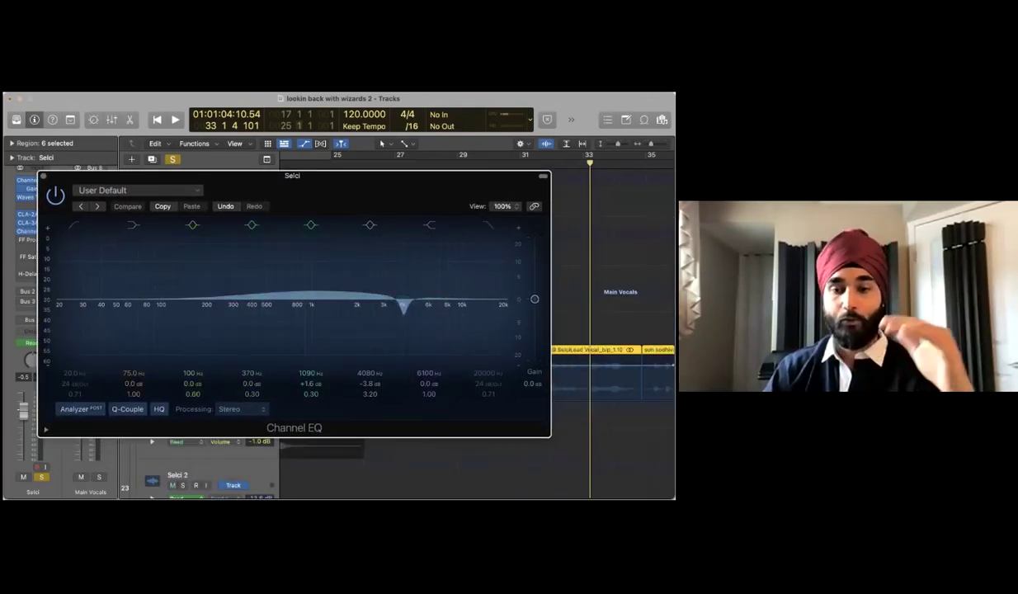
Return the playhead to bar 25 and audition the vocal with the second Channel EQ active
key(shift+comma)
key(super+w)
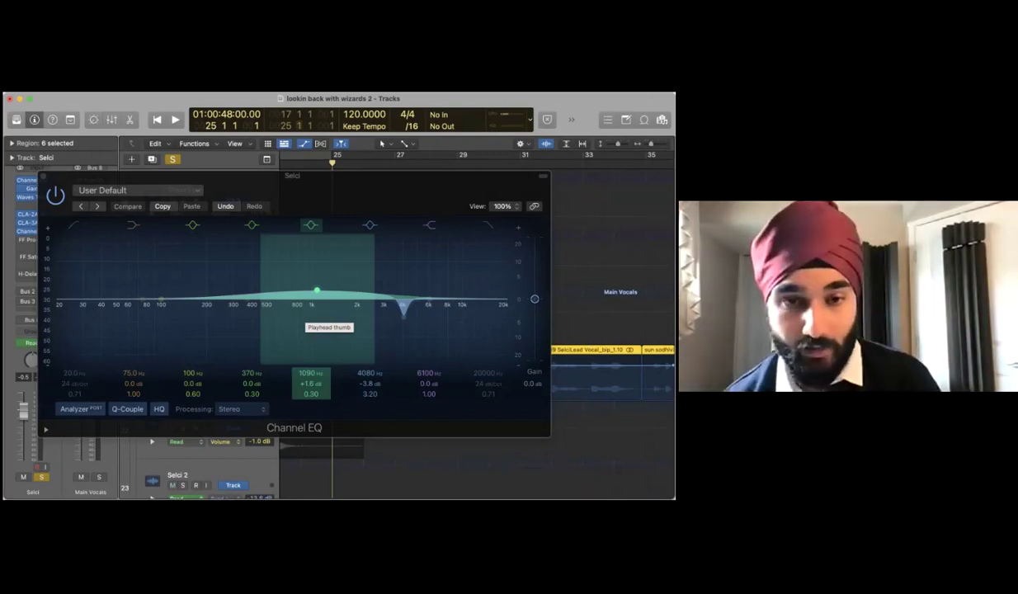
key(space)
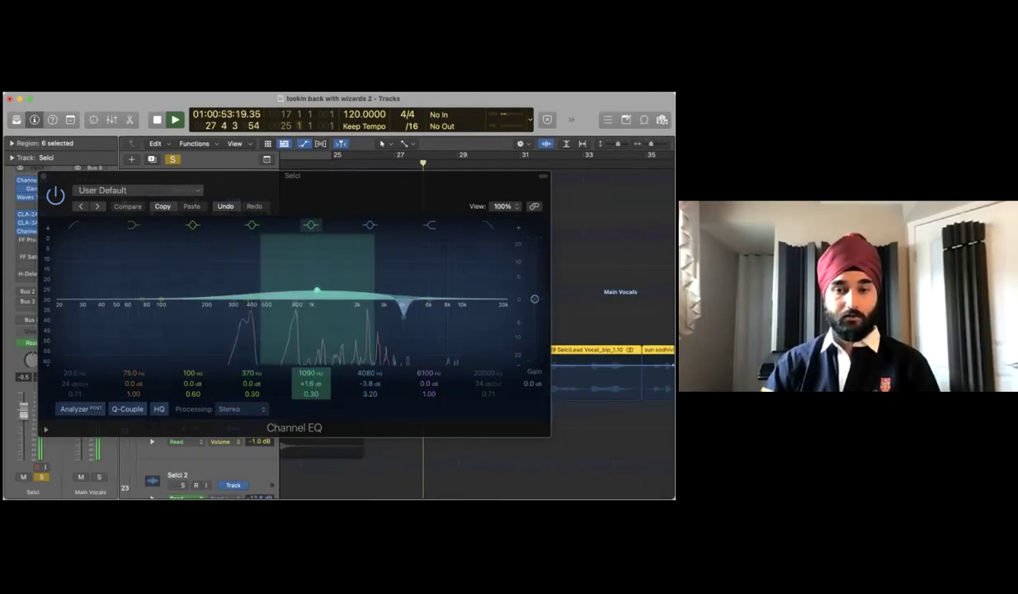
key(space)
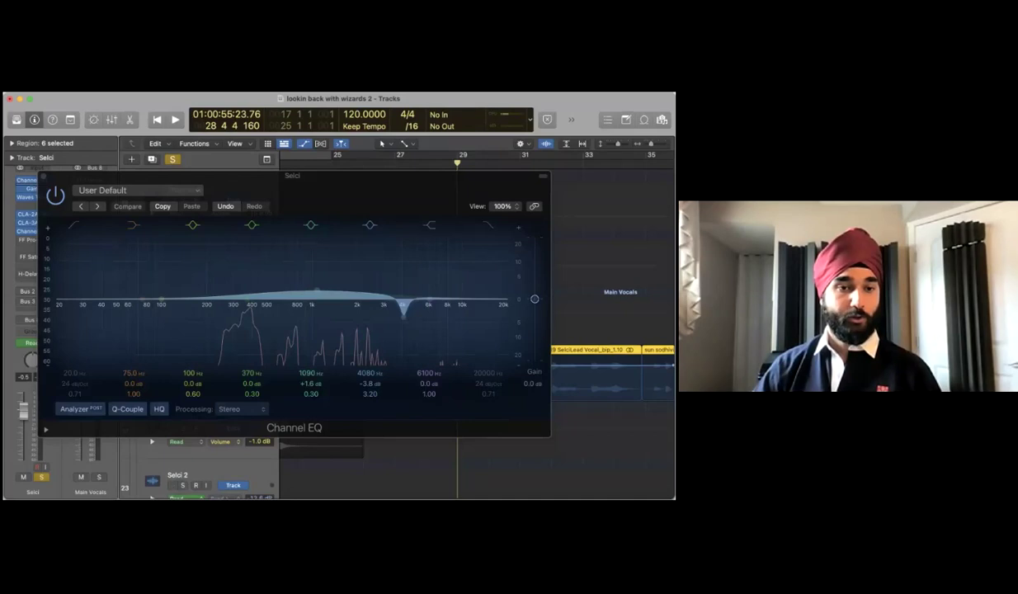
Close the Channel EQ window, then open and re-enable the FF Pro-DS de-esser on the Selci track
drag(292, 176, 333, 169)
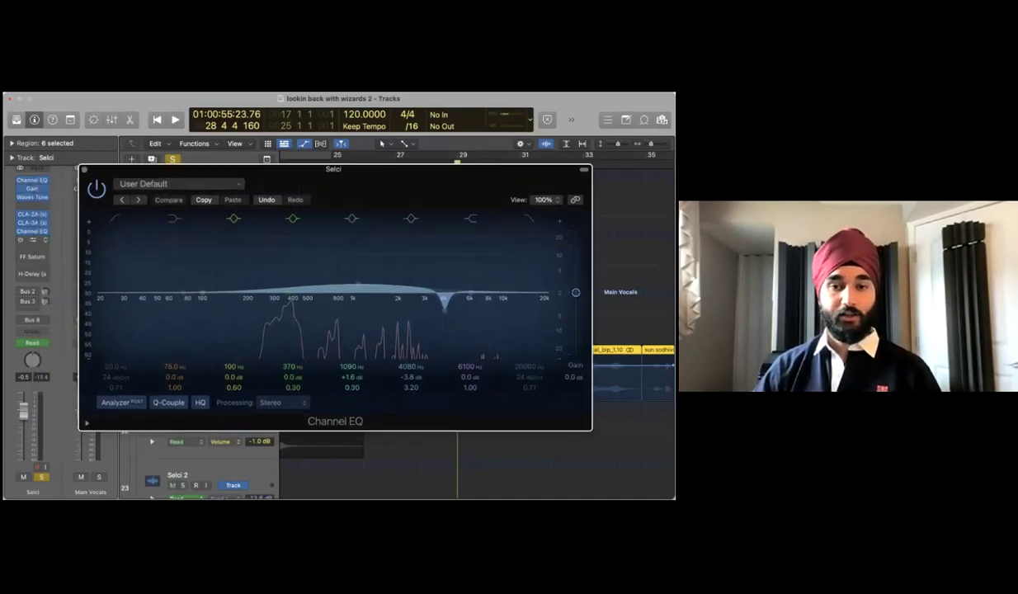
click(33, 239)
click(84, 169)
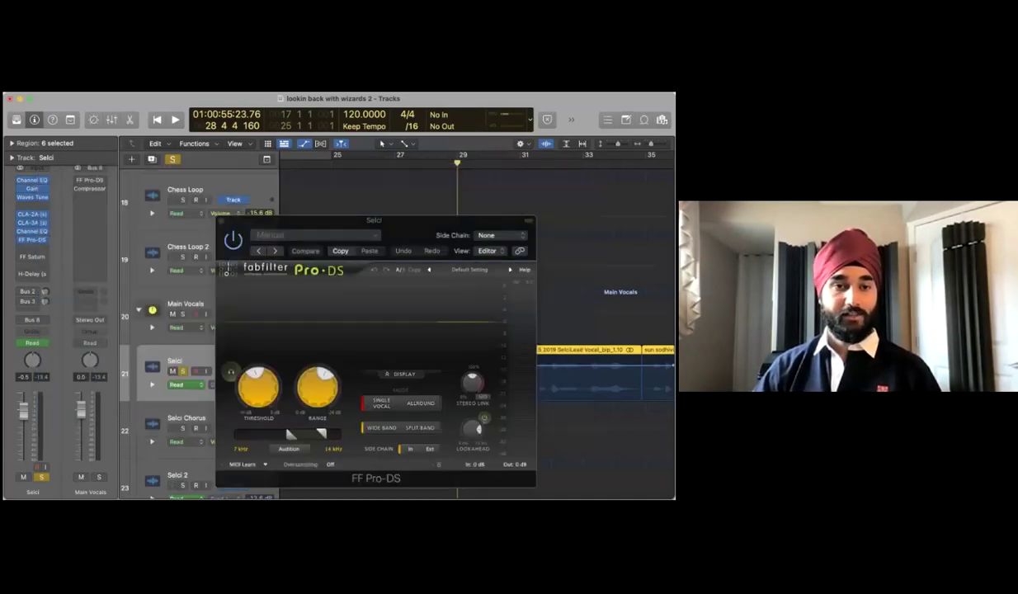
drag(330, 220, 242, 159)
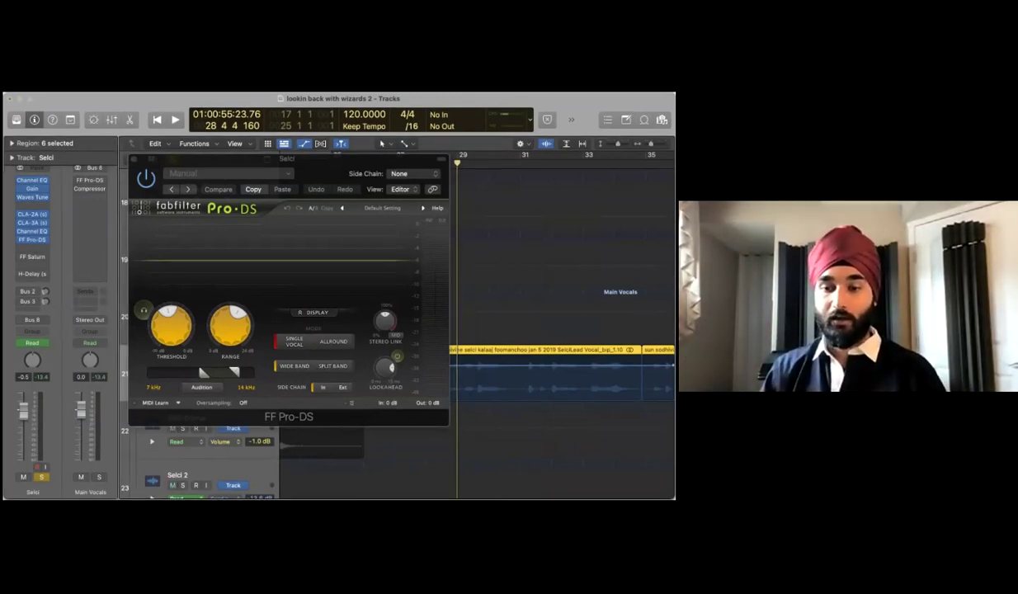
Rewind the playhead and audition the Selci vocal through the FF Pro-DS de-esser
scroll(561, 330, left, 5)
key(comma)
key(comma)
key(comma)
key(comma)
key(space)
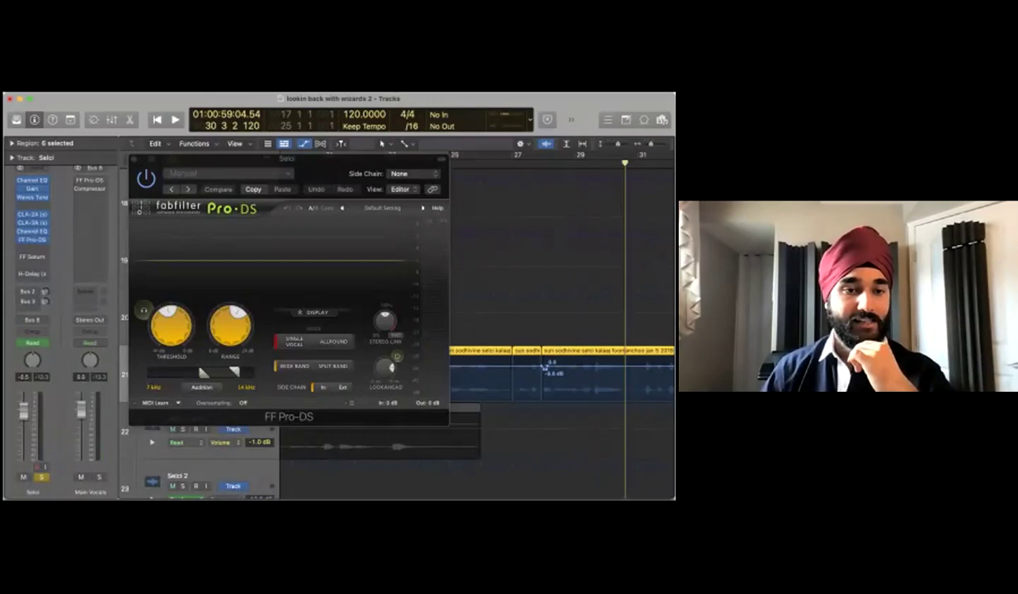
Close the FF Pro-DS window, then open and re-enable FF Saturn on the Selci track
key(super+w)
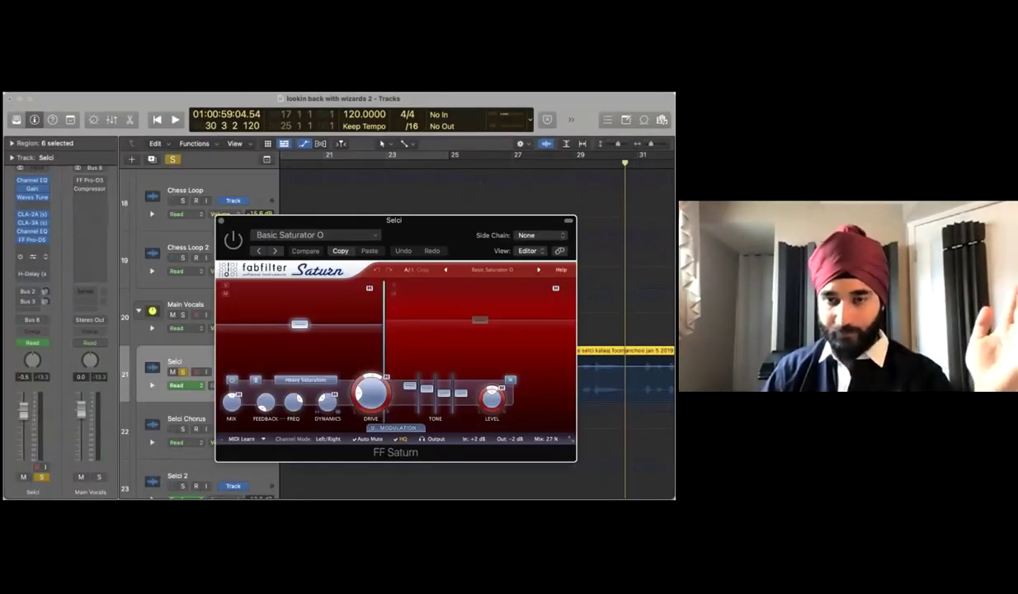
drag(393, 220, 249, 190)
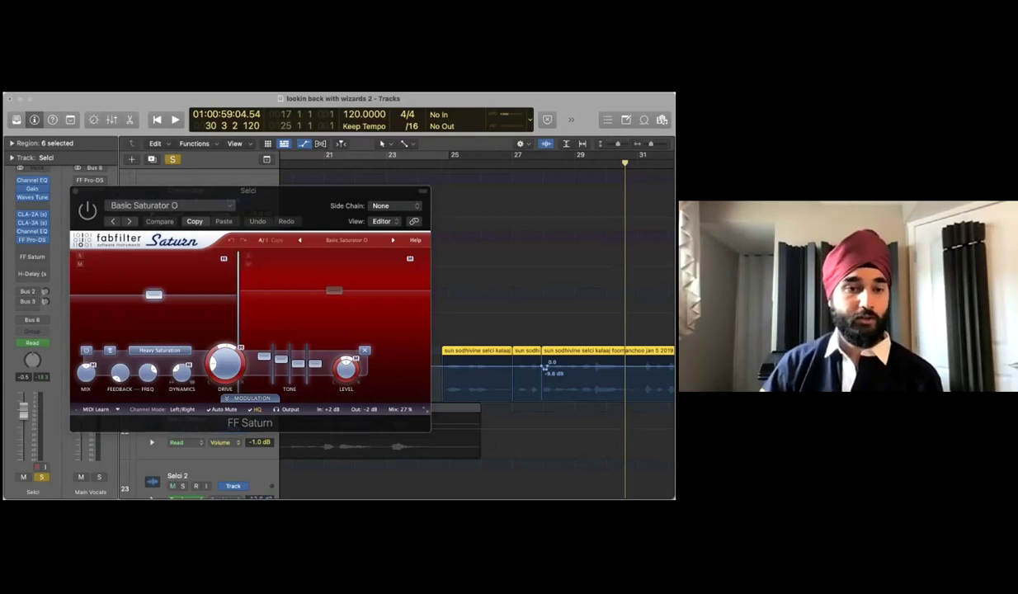
click(545, 368)
scroll(551, 368, left, 1)
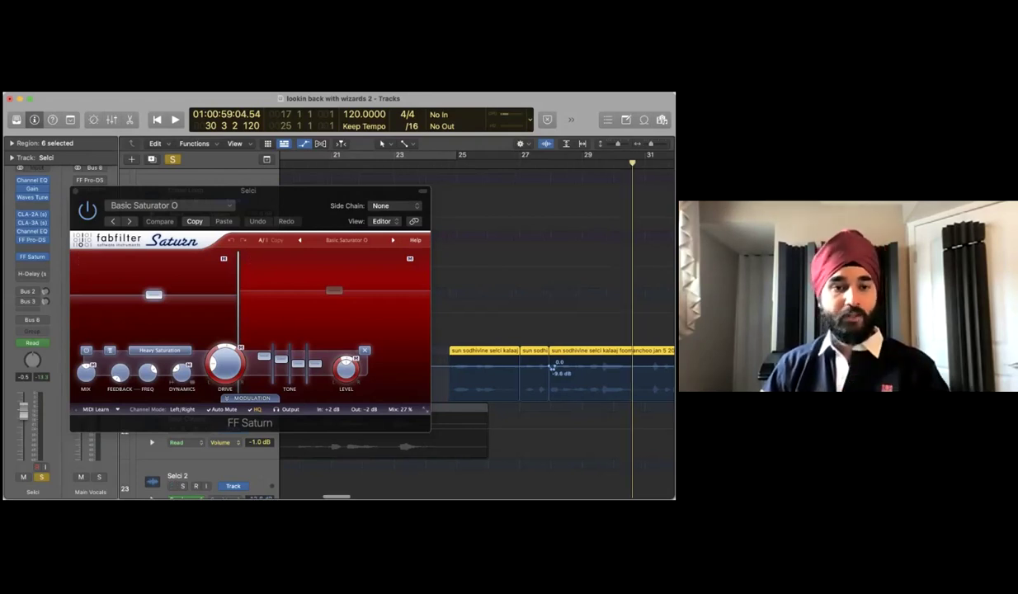
Play the vocal from bar 25 while raising FF Saturn's overall mix to 100 %, and return the mix to 27 %
key(space)
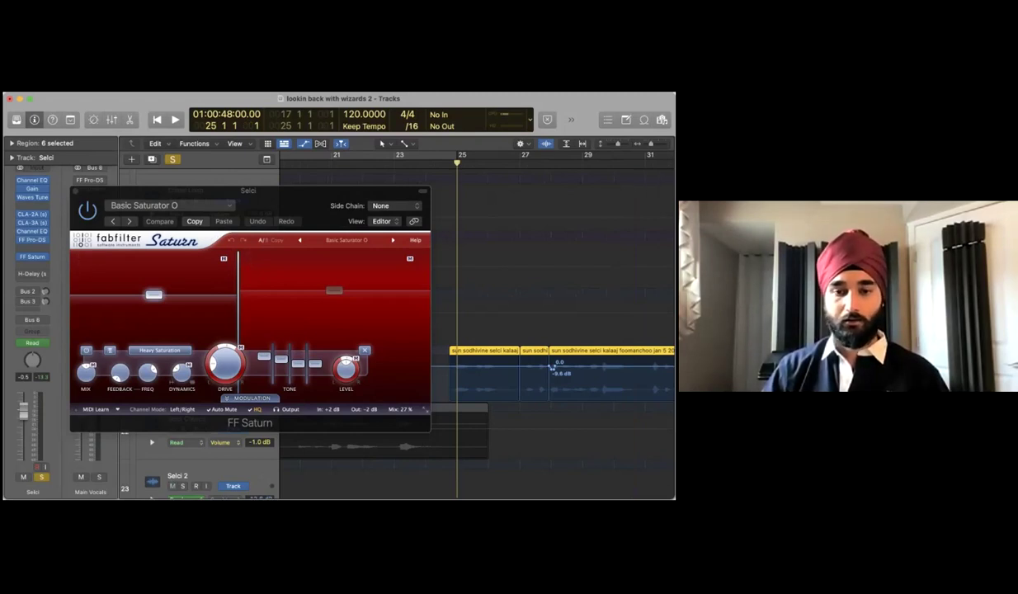
key(space)
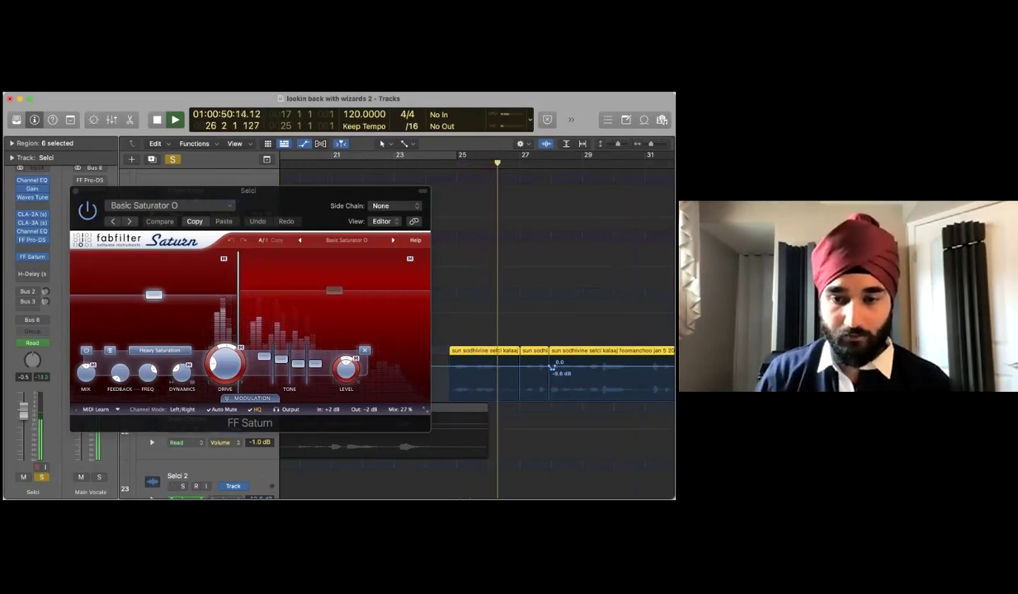
mouse_move(400, 410)
drag(400, 392, 400, 342)
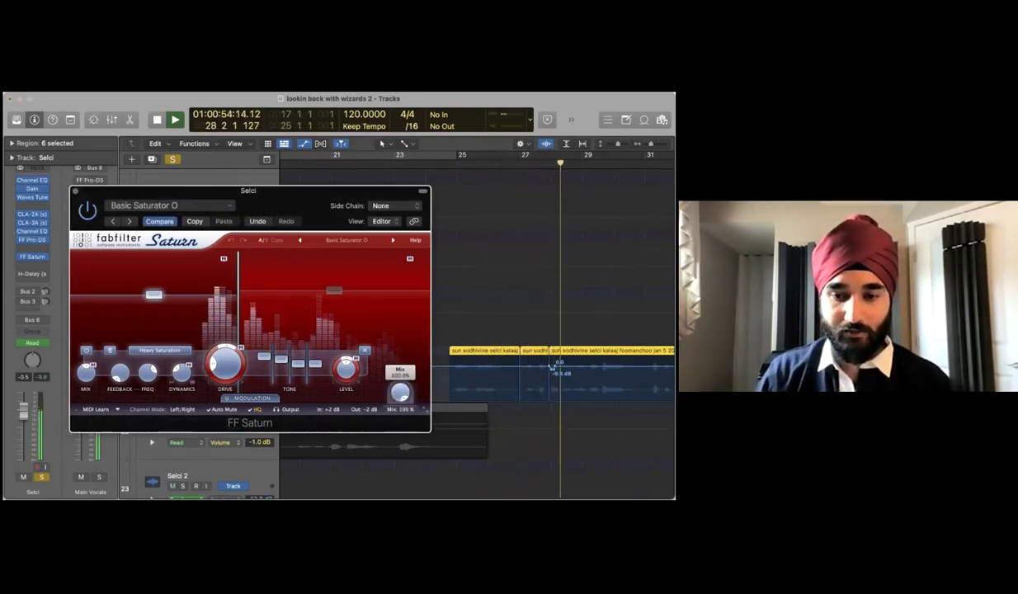
drag(401, 392, 400, 439)
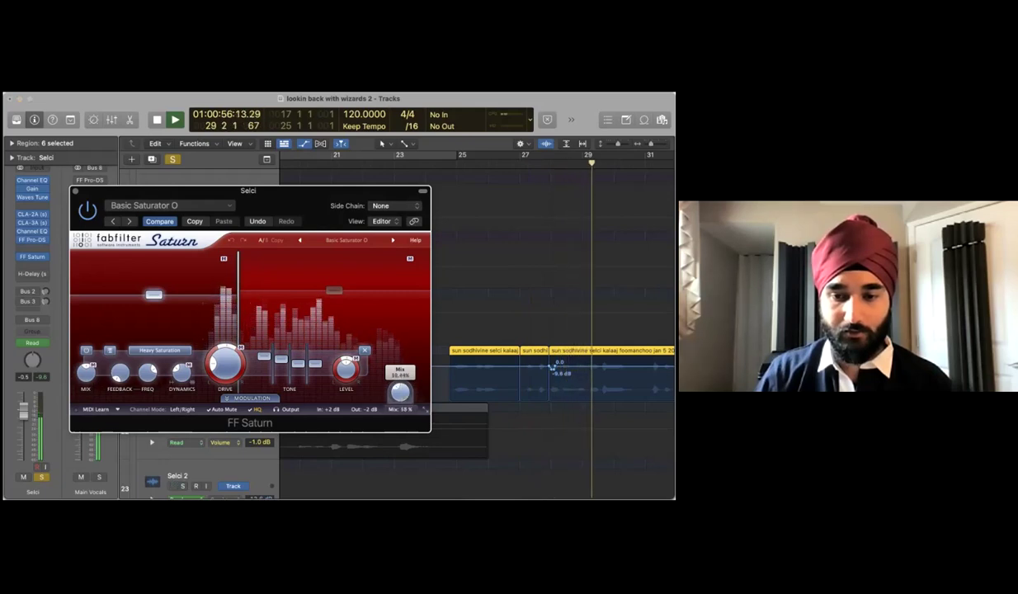
drag(400, 392, 400, 399)
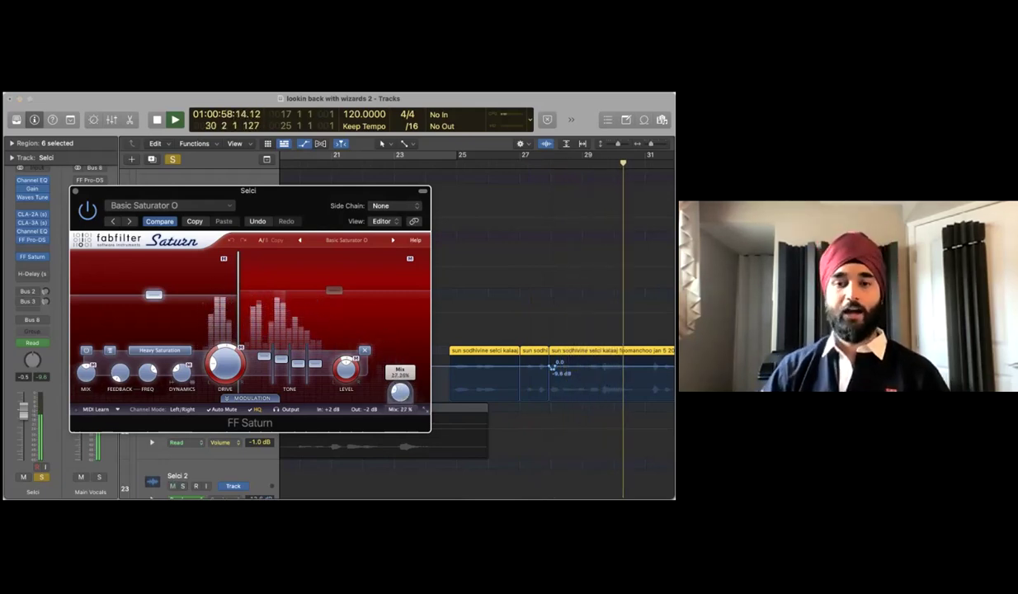
key(space)
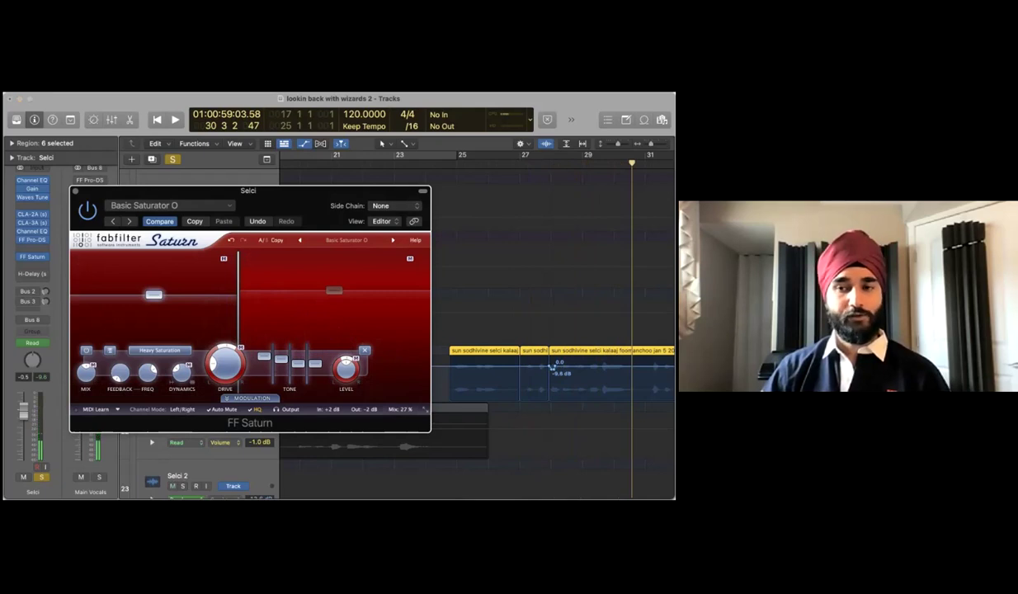
Close the FF Saturn window and re-enable the Bus 3 send on the Selci track
click(552, 367)
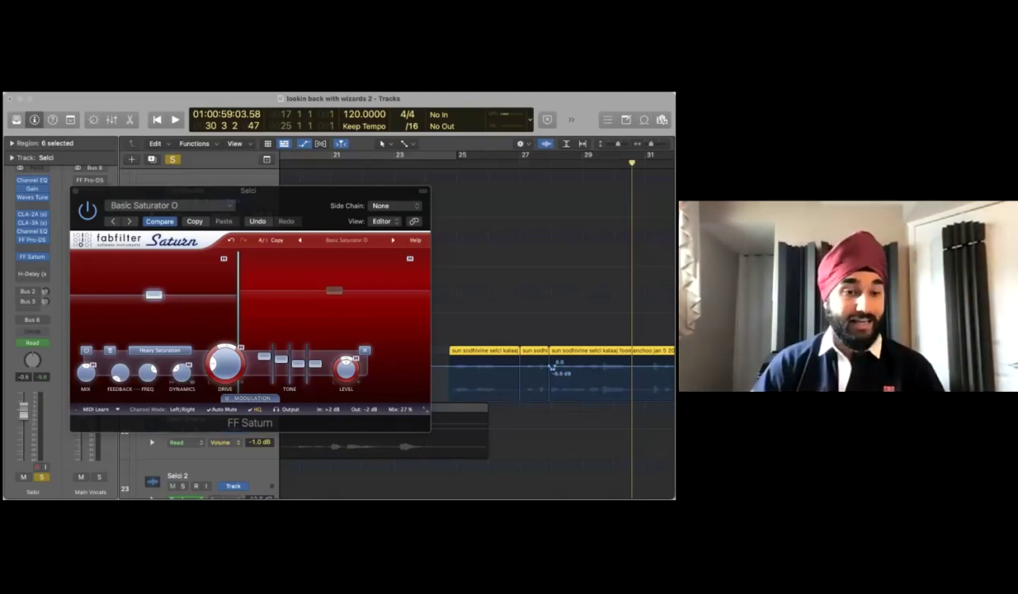
key(super+w)
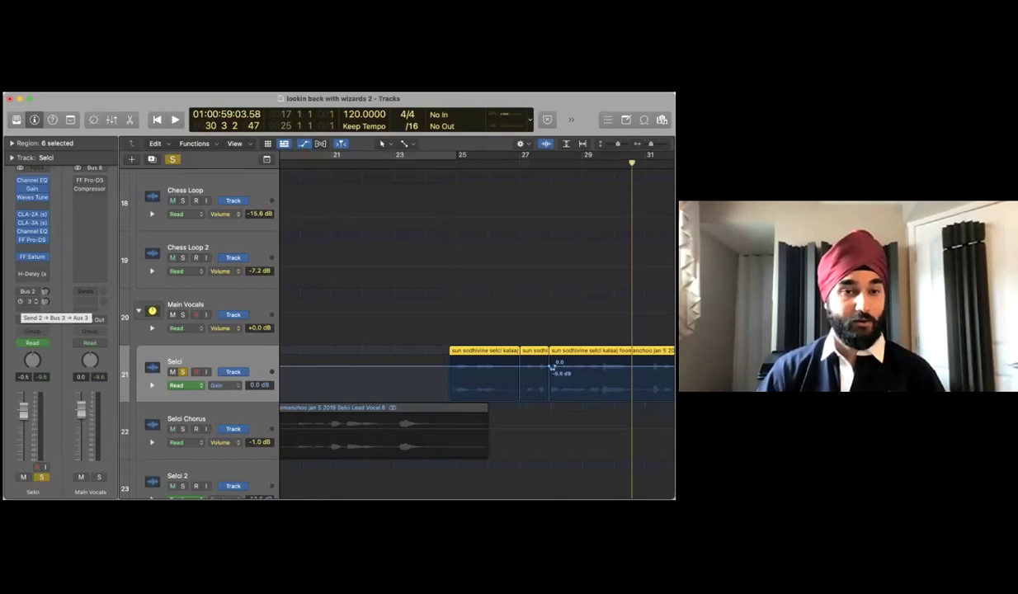
click(45, 302)
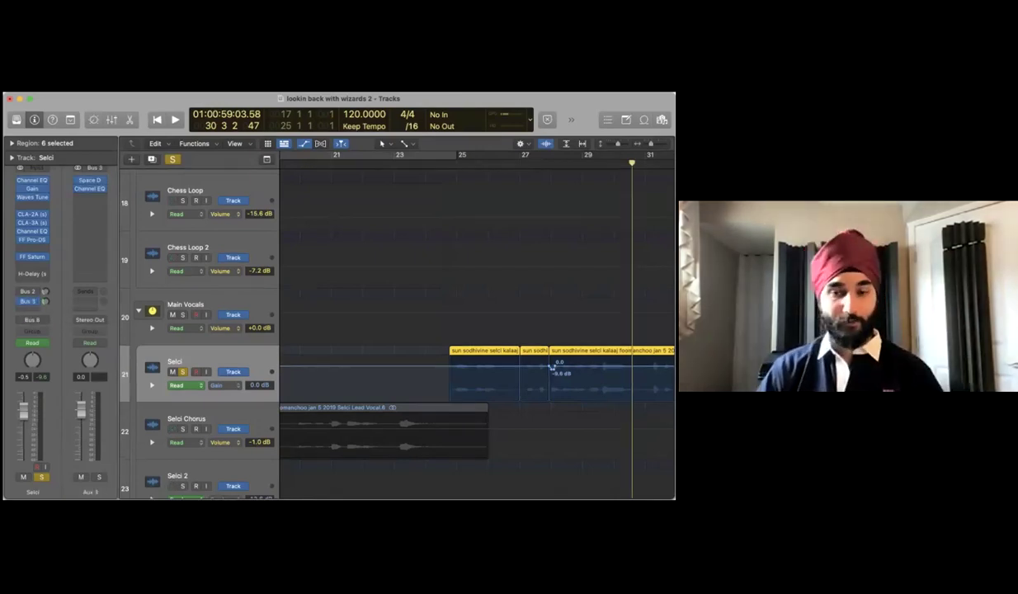
scroll(477, 346, down, 3)
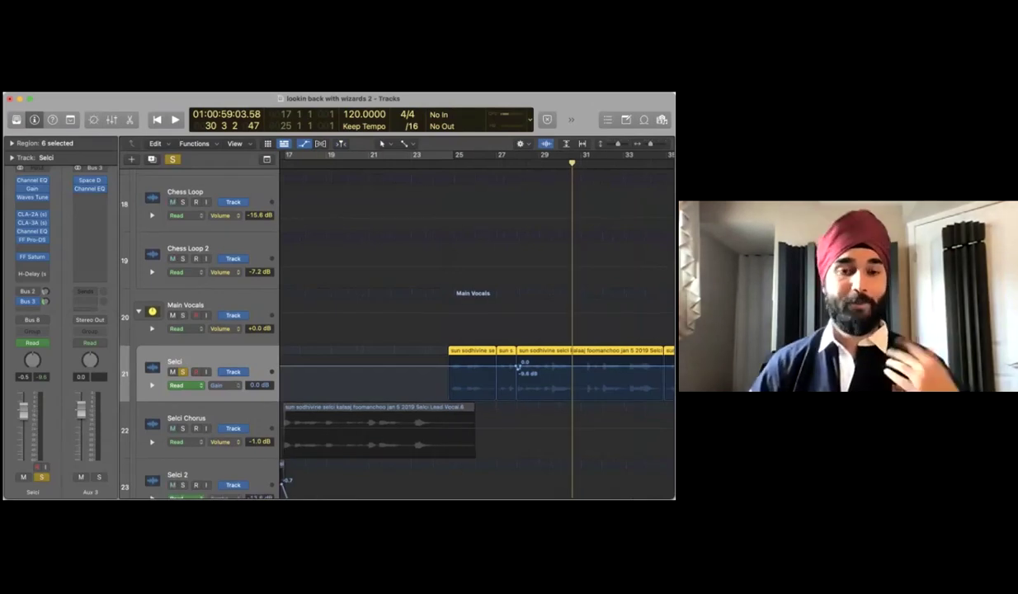
Rewind the playhead ahead of bar 25 and audition the solo Selci vocal with its Bus 3 send enabled
scroll(477, 346, down, 3)
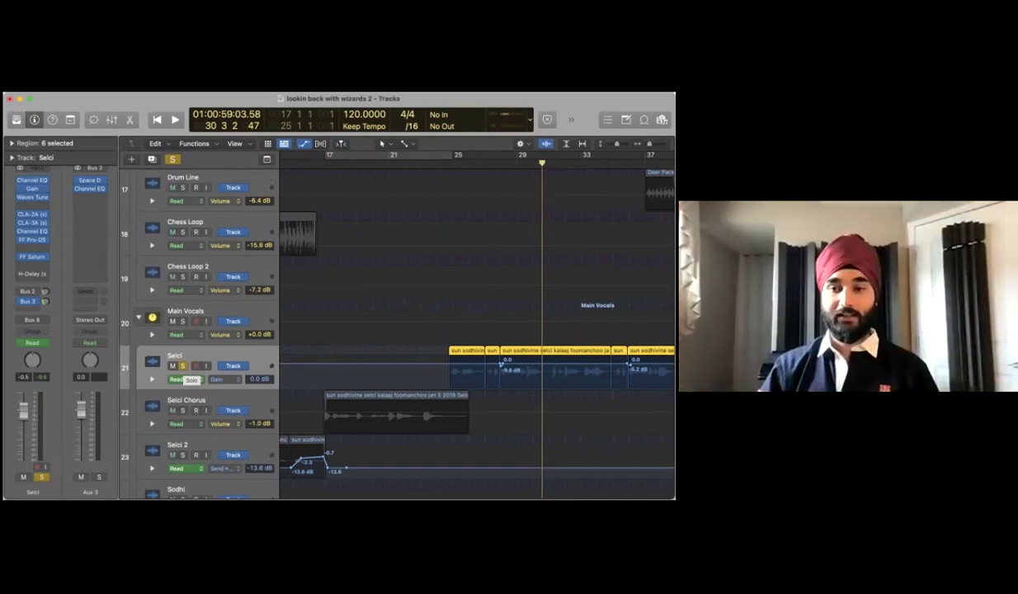
key(space)
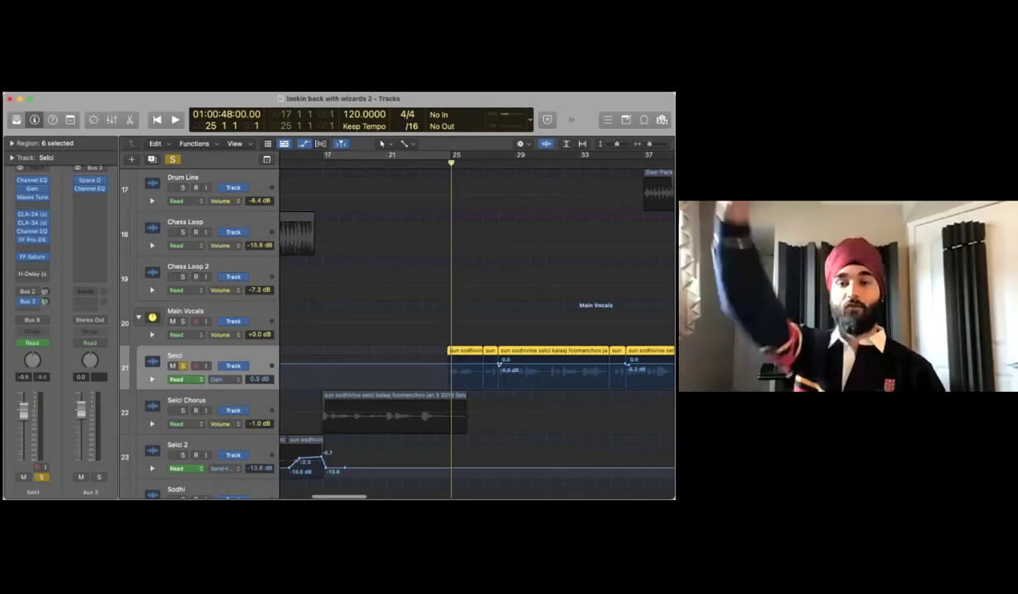
scroll(477, 330, up, 1)
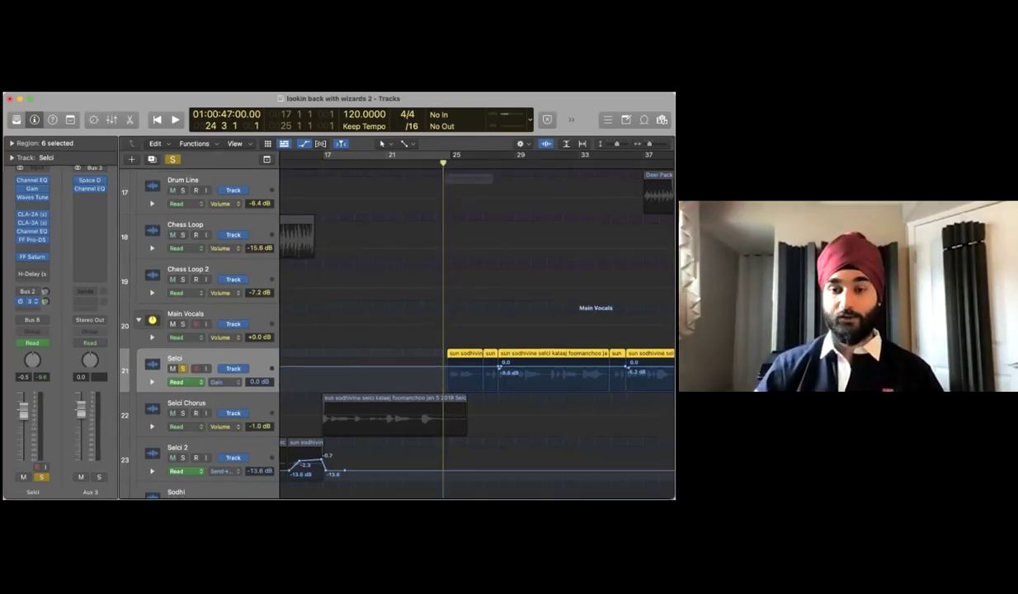
key(space)
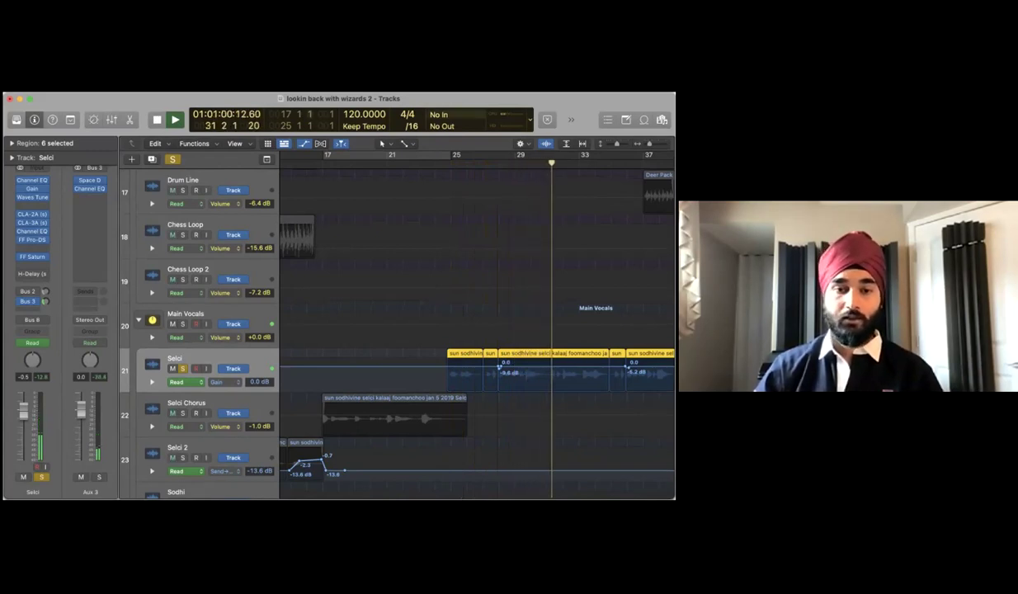
key(space)
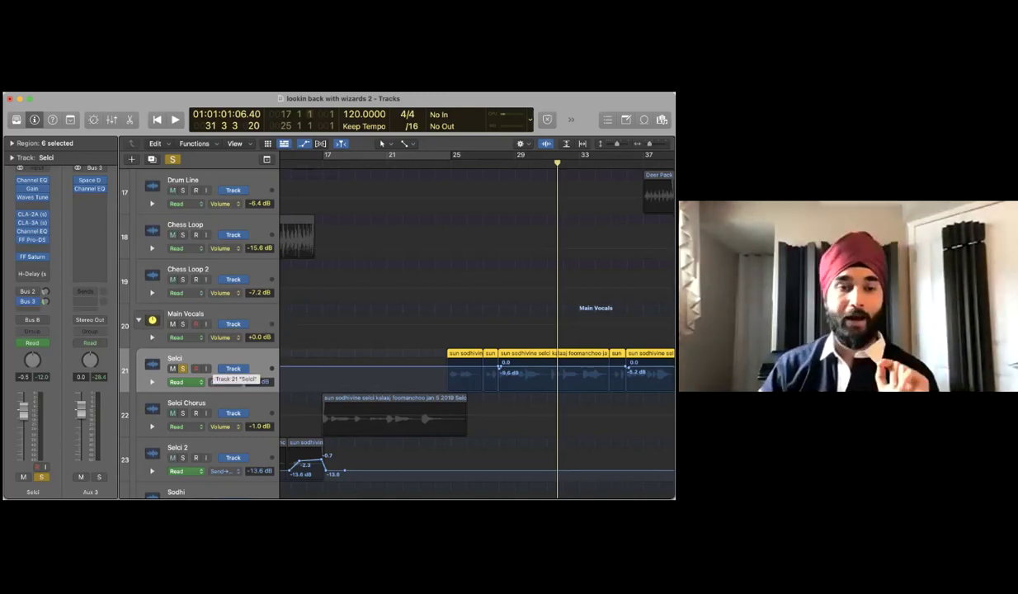
Open the MultiMeter goniometer on the Stereo Out, shrink its window to 64 %, and reselect the Selci track
click(202, 318)
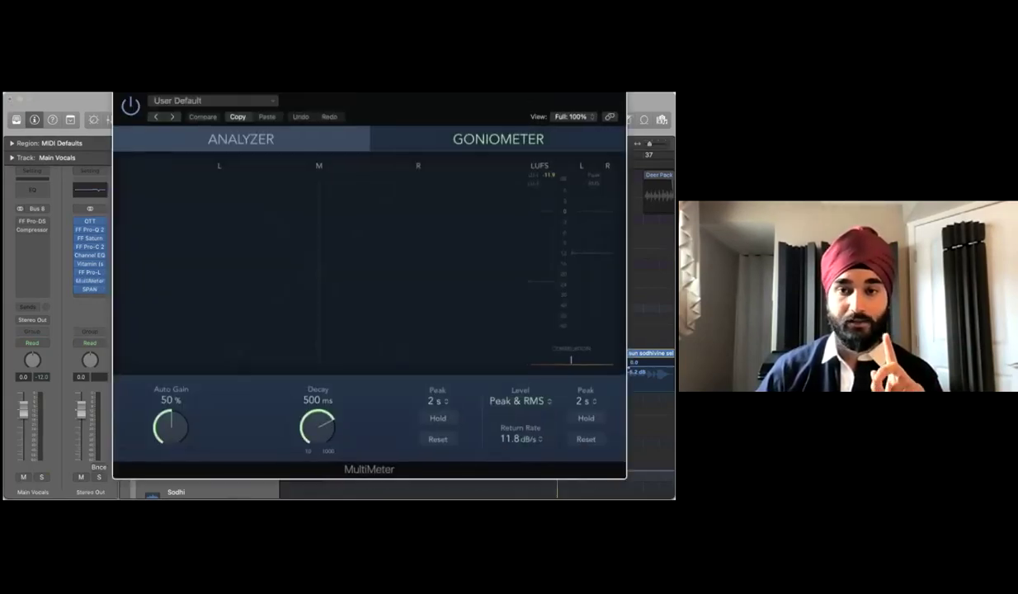
drag(414, 94, 321, 109)
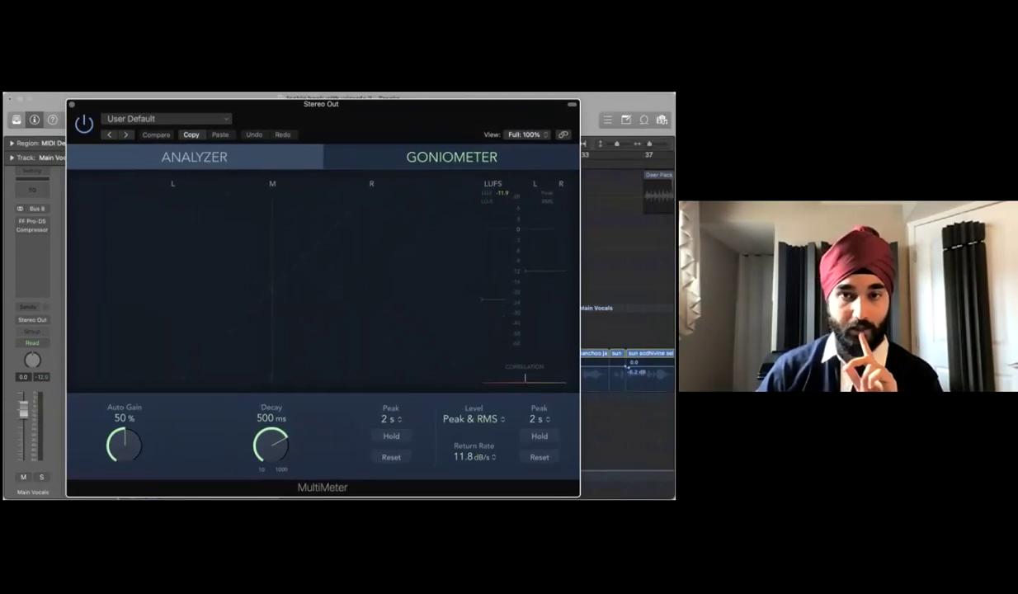
drag(578, 495, 396, 377)
drag(229, 104, 285, 137)
click(203, 360)
Play the Selci vocal from bar 25 with the Bus 3 send off and watch its stereo image in the goniometer
click(451, 160)
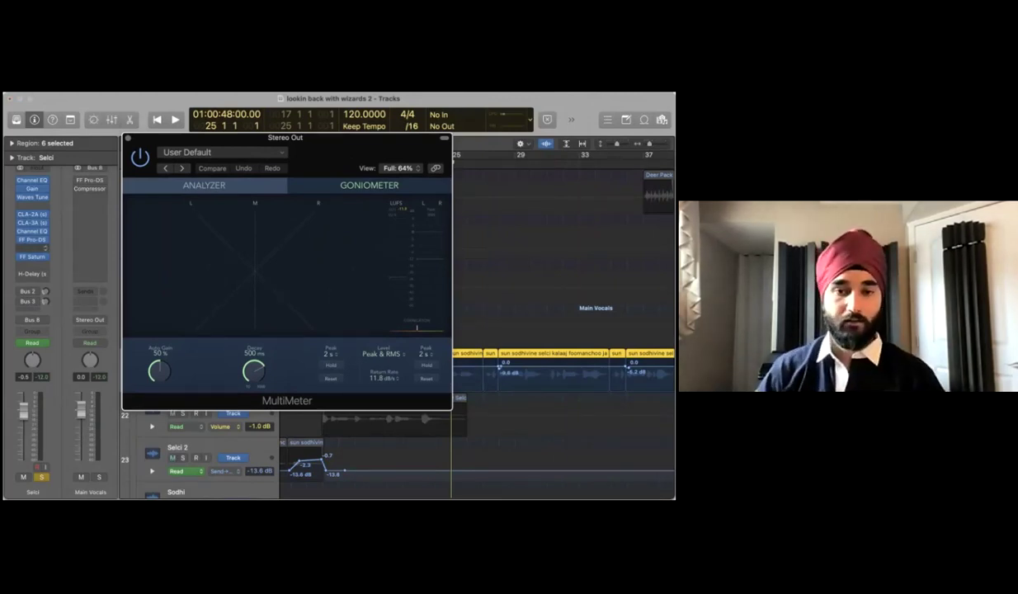
key(space)
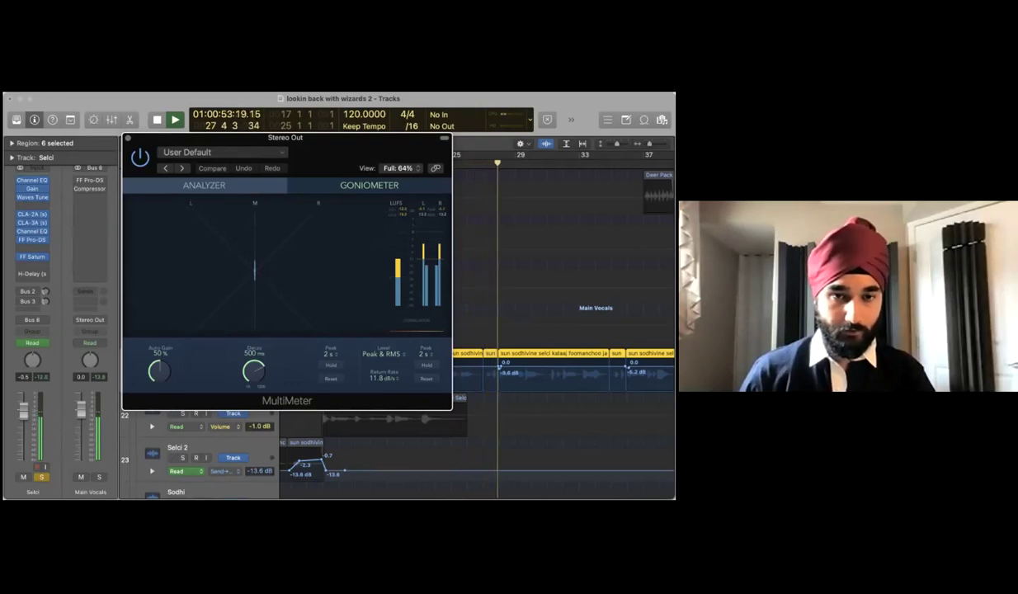
key(space)
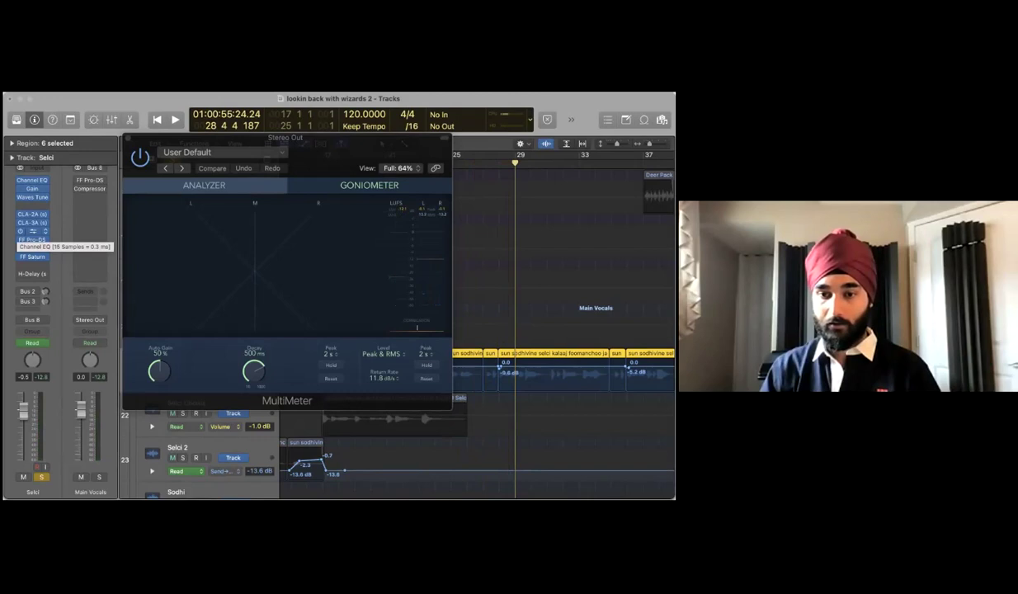
key(comma)
key(comma)
key(comma)
key(comma)
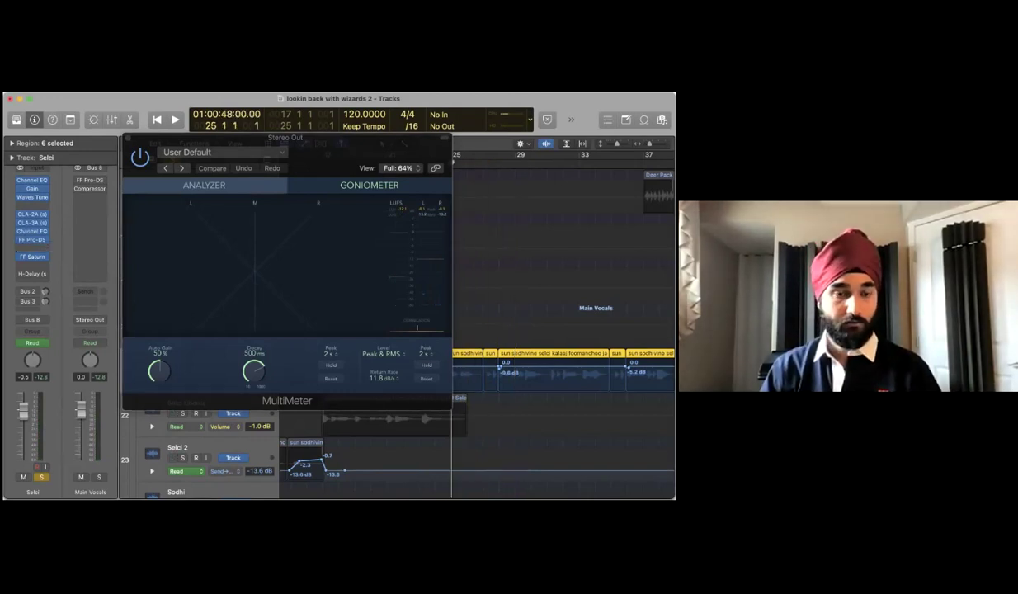
key(space)
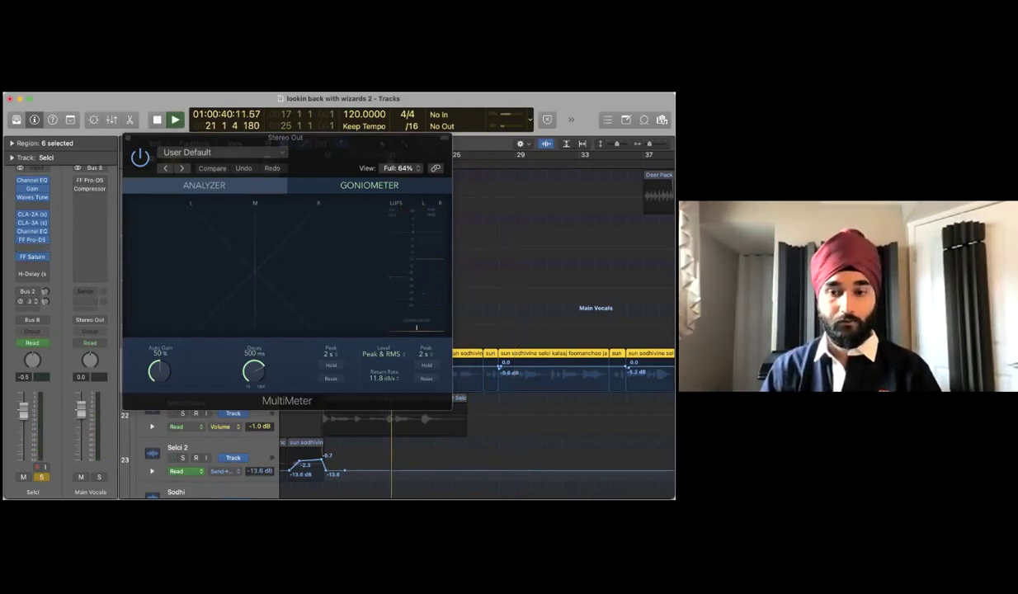
key(space)
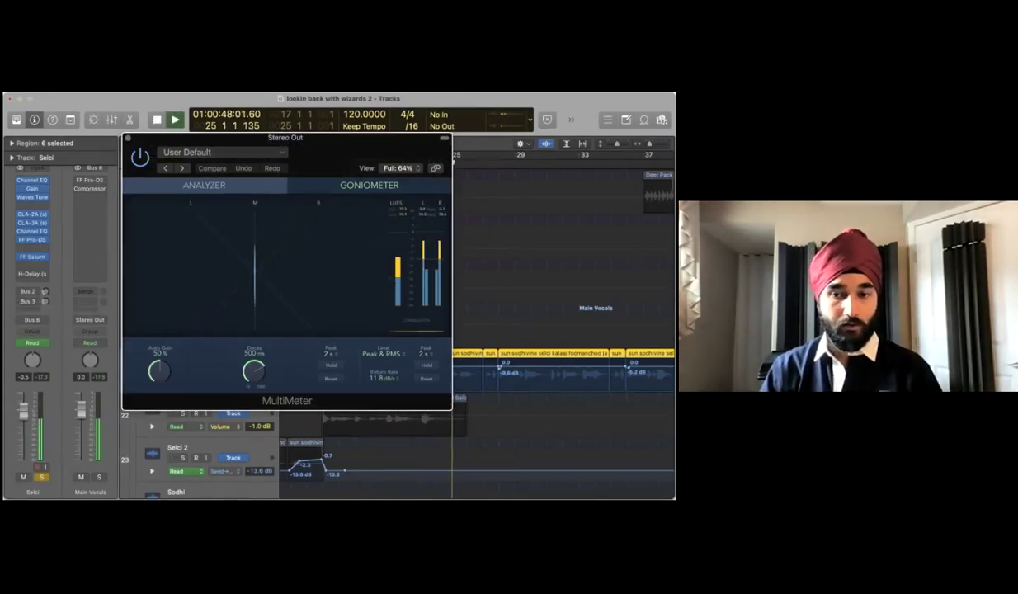
Re-enable the Bus 3 send during playback to compare the stereo width, and close the MultiMeter window
drag(285, 137, 305, 134)
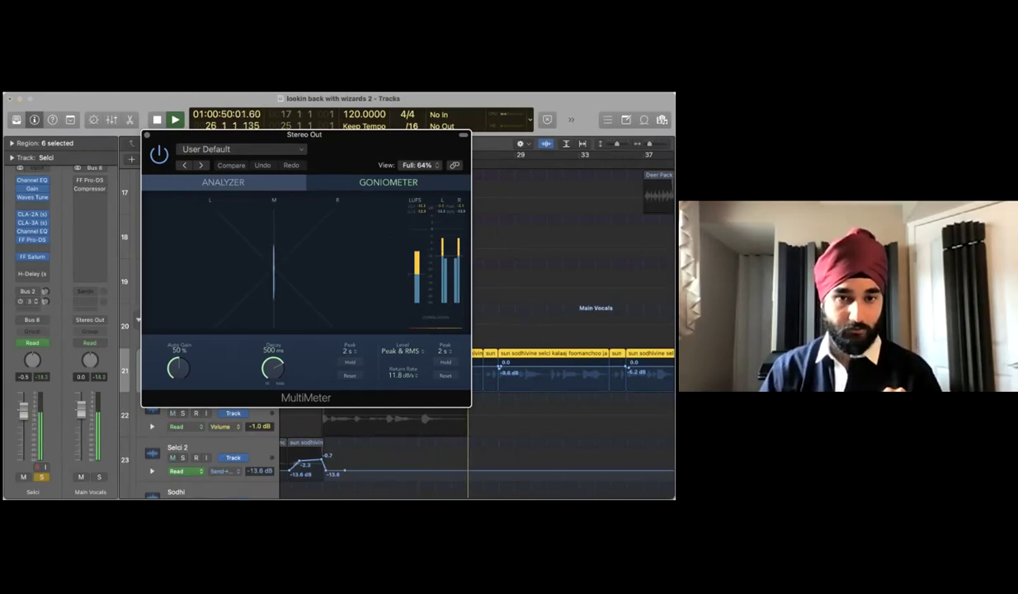
click(20, 302)
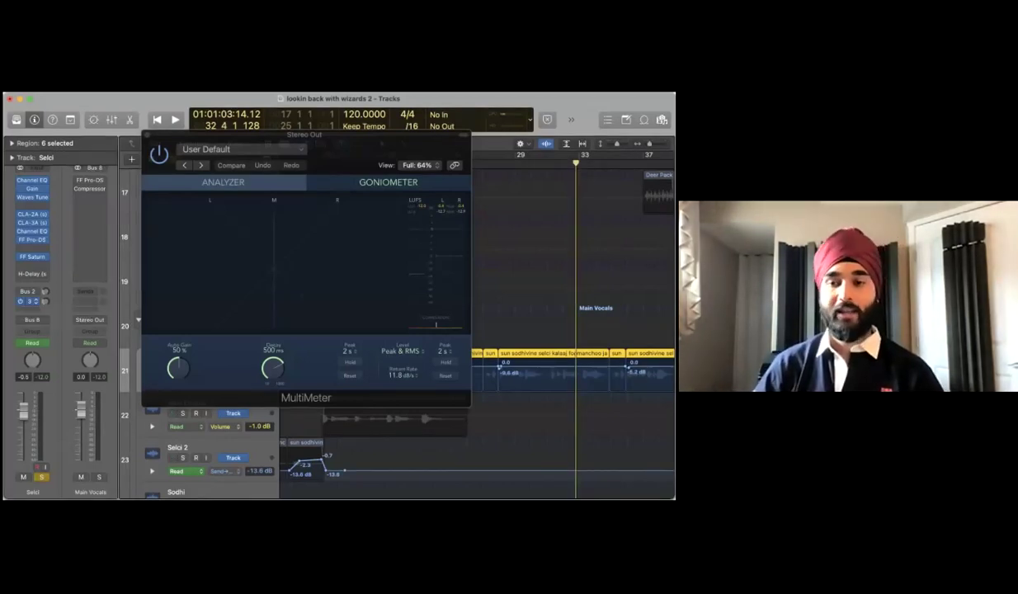
click(25, 302)
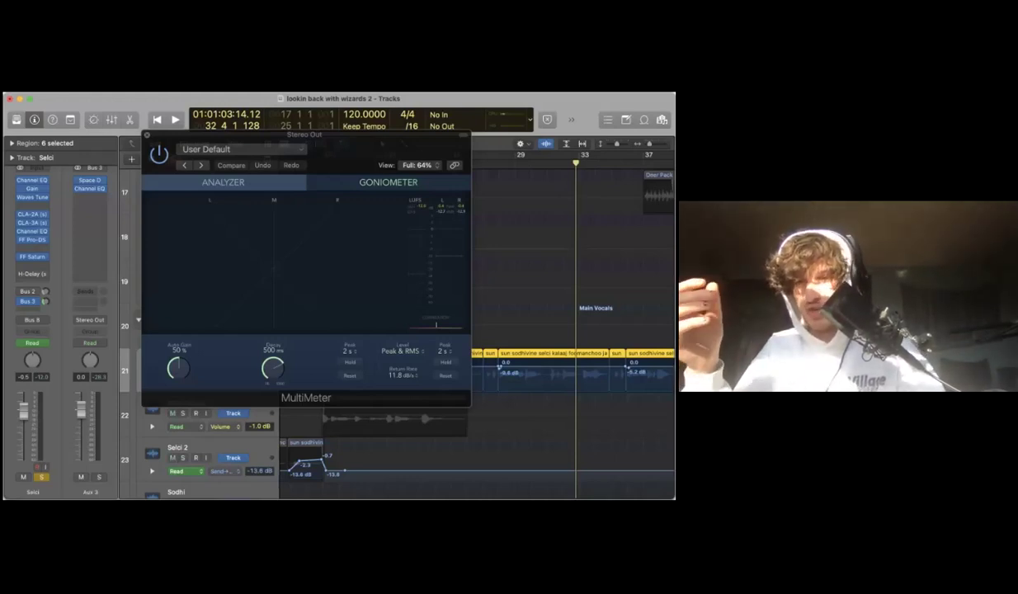
key(super+w)
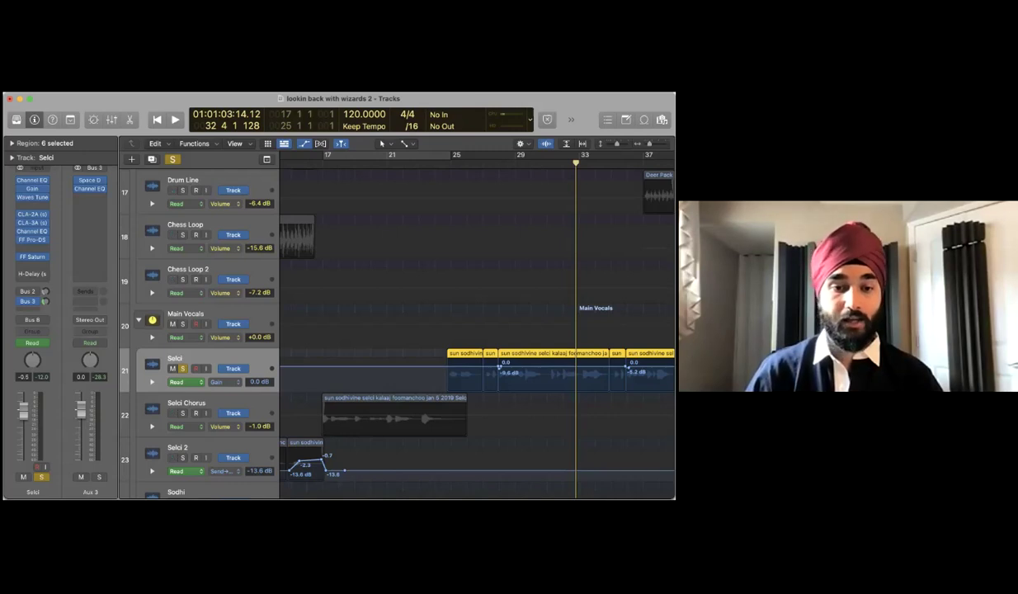
Turn off the Selci solo and hide the track automation to get an overview of the vocal and harmony tracks
key(super+Up)
key(super+Up)
key(super+Up)
key(s)
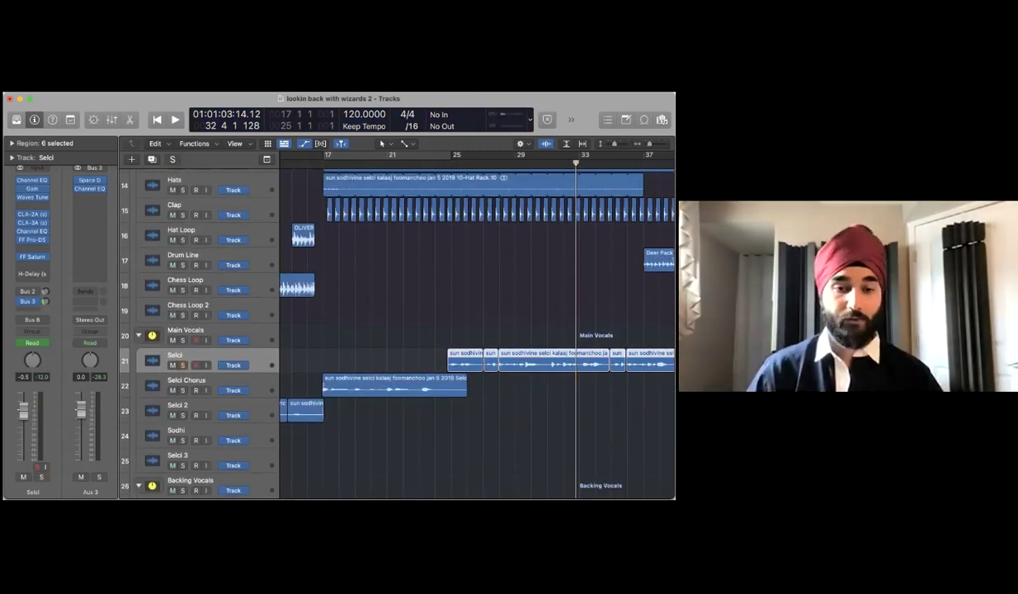
key(super+Up)
key(super+Up)
key(super+Up)
scroll(477, 330, left, 2)
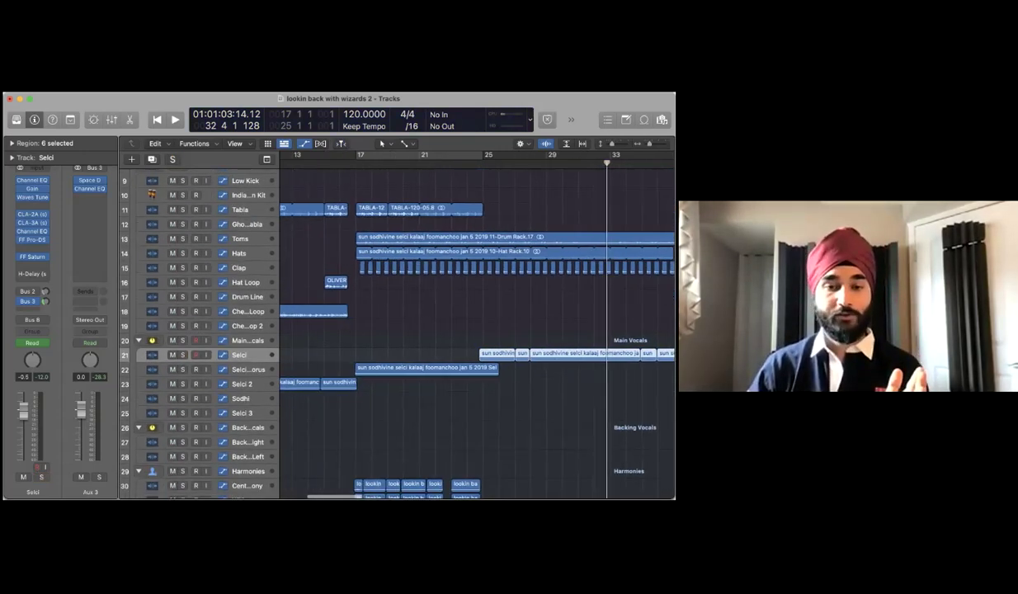
scroll(477, 330, down, 2)
scroll(477, 330, down, 3)
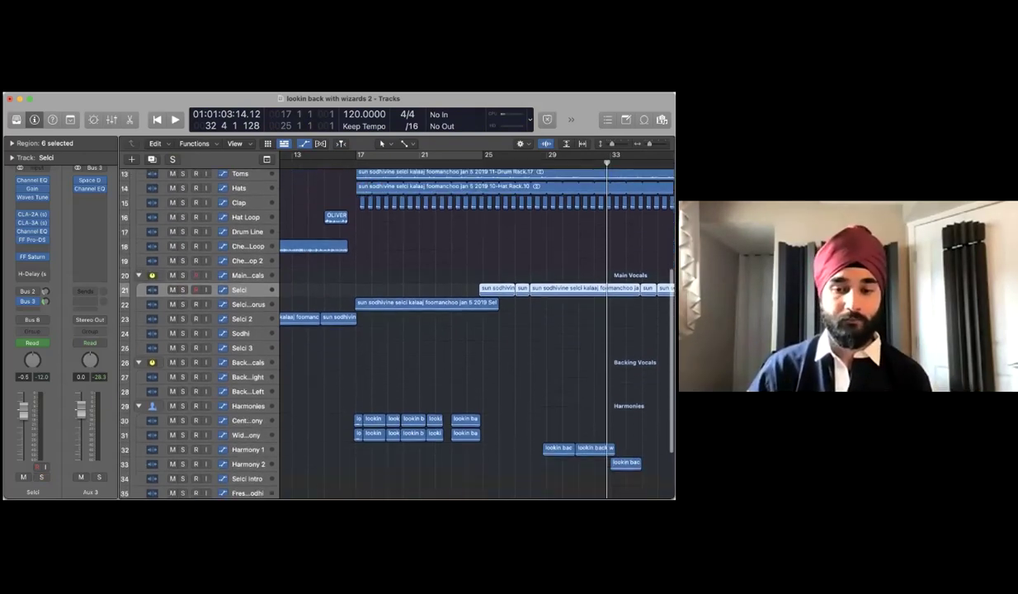
scroll(477, 330, right, 3)
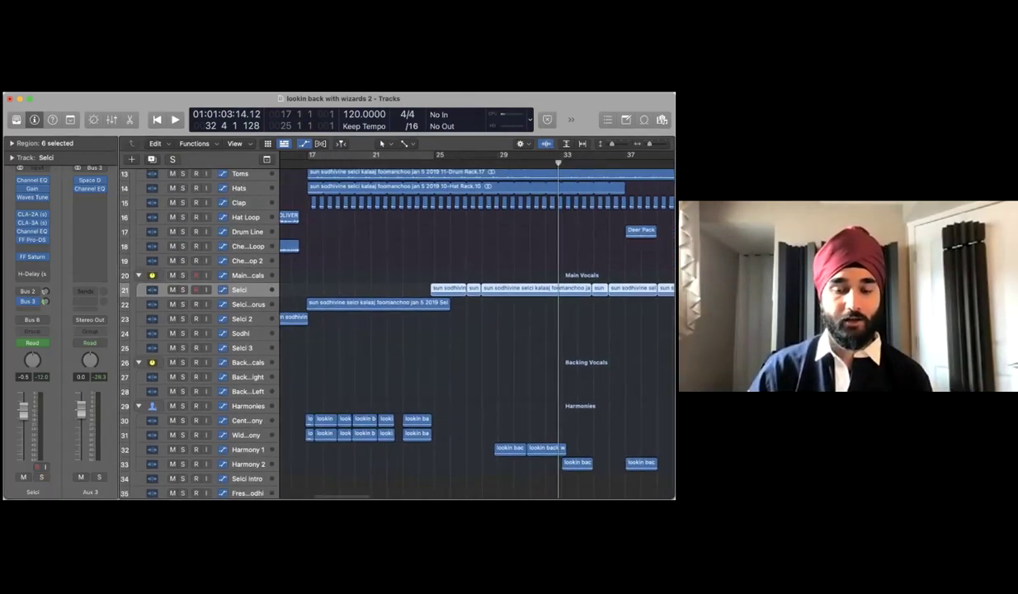
Return the playhead to bar 17 and solo the Main Vocals and Harmonies stacks
key(Return)
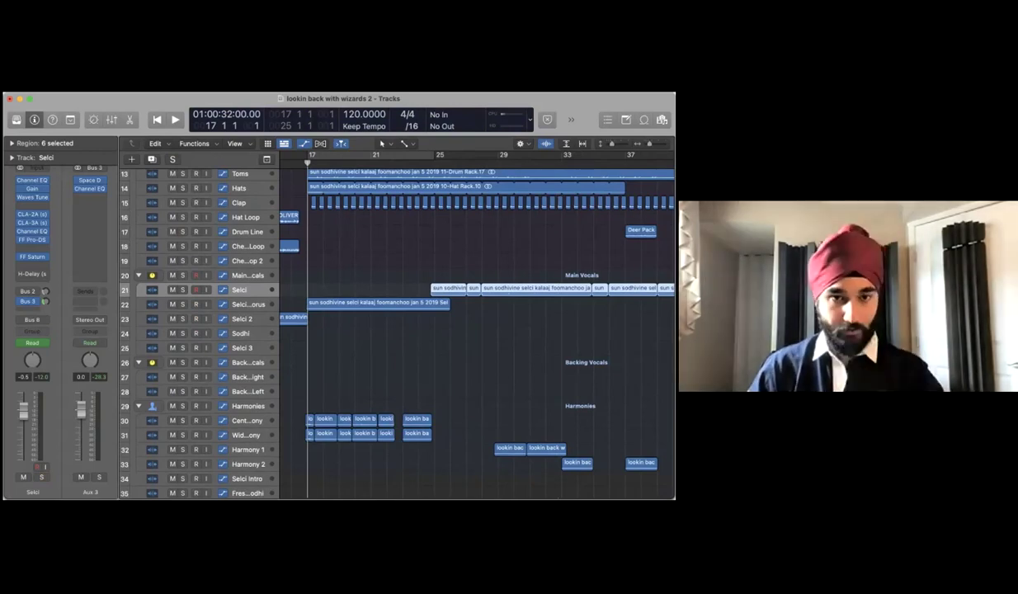
key(s)
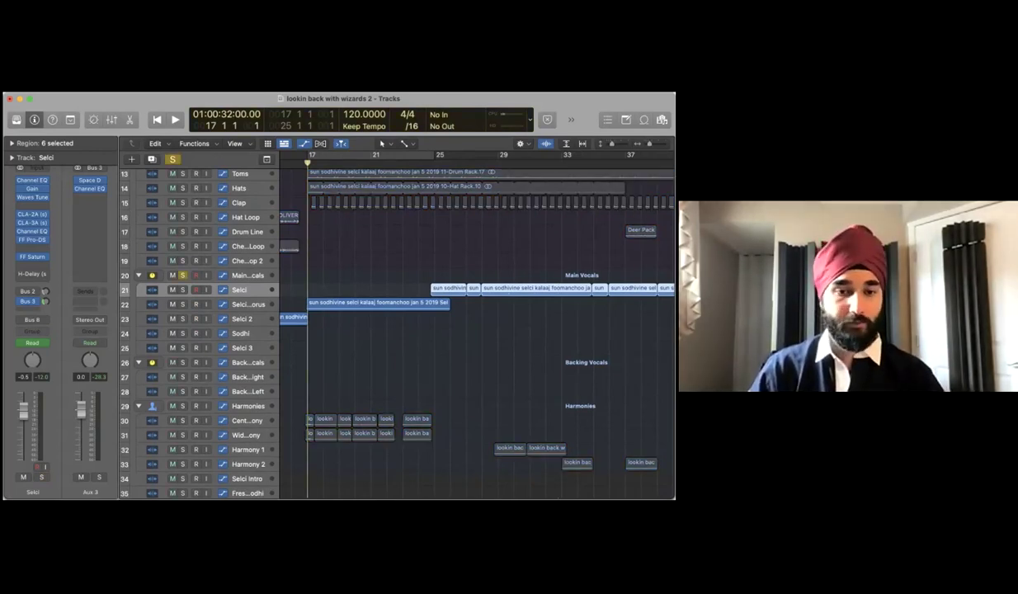
click(182, 406)
scroll(477, 330, down, 3)
scroll(477, 330, up, 1)
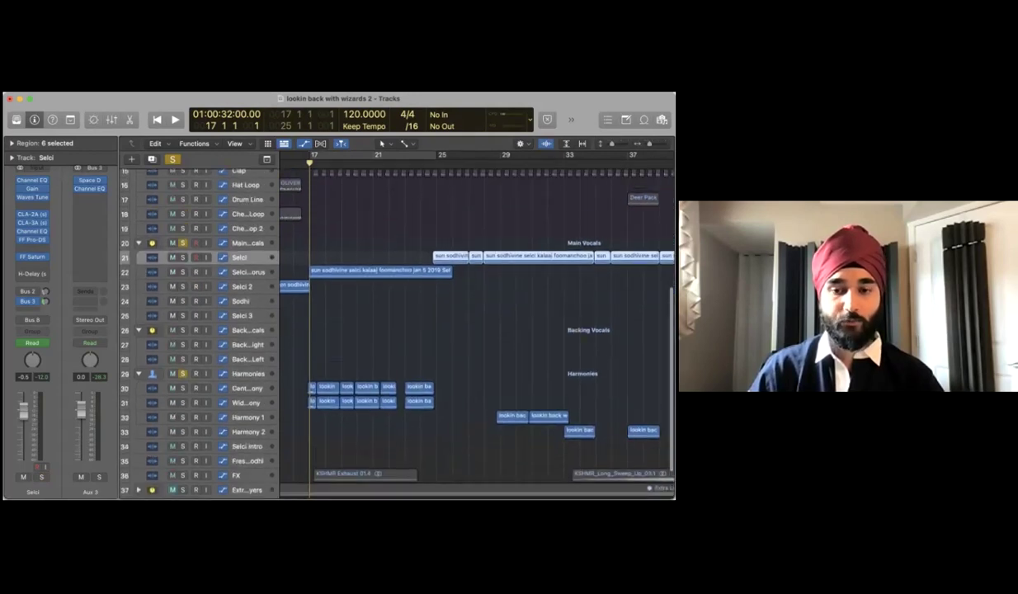
scroll(477, 330, up, 2)
scroll(477, 330, up, 2)
scroll(477, 330, left, 3)
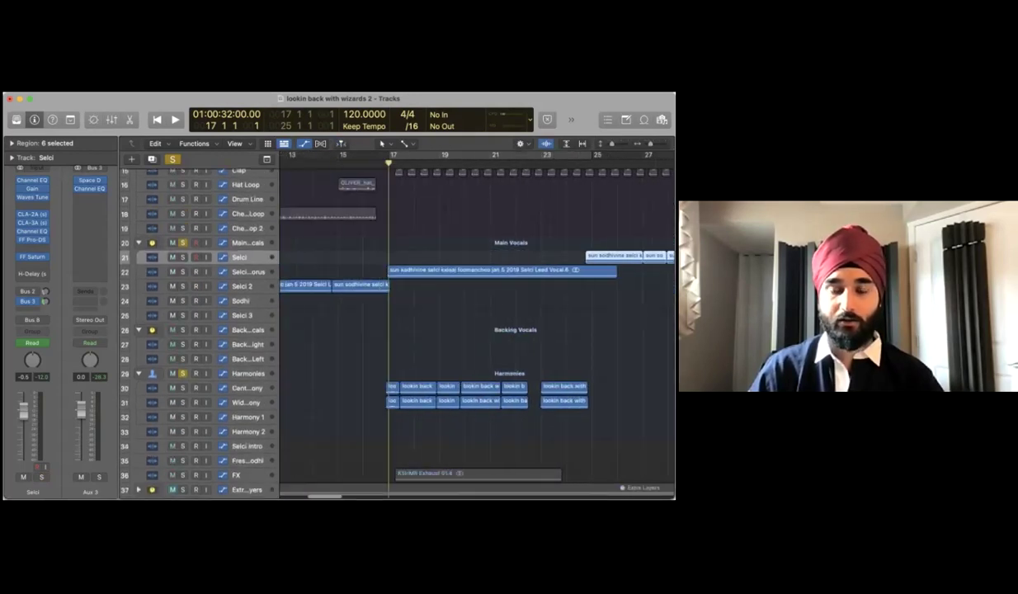
Deselect all regions and audition the chorus vocal together with the harmonies from just before bar 17
key(shift+d)
key(comma)
key(comma)
key(space)
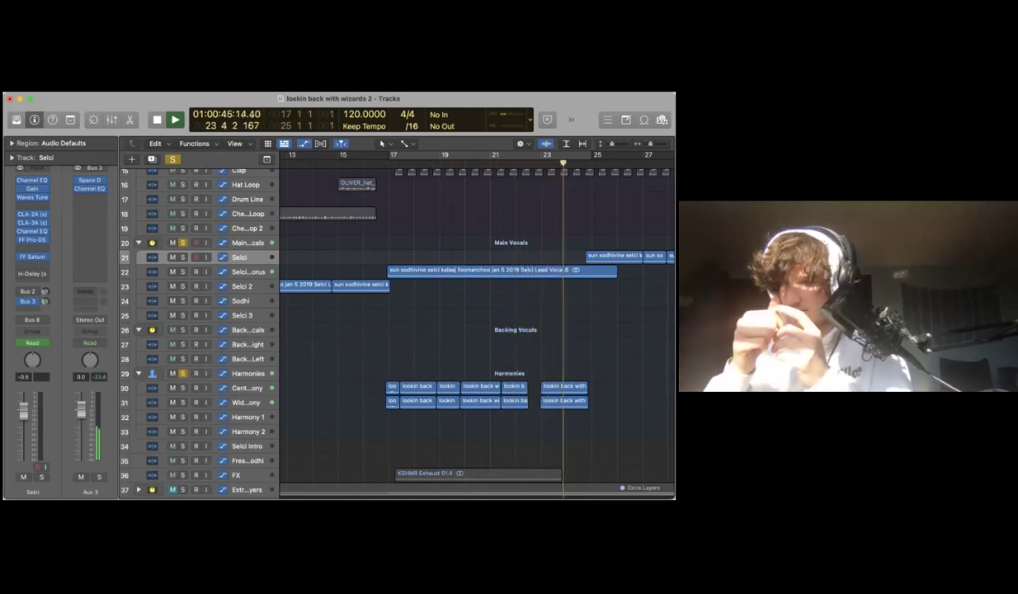
key(space)
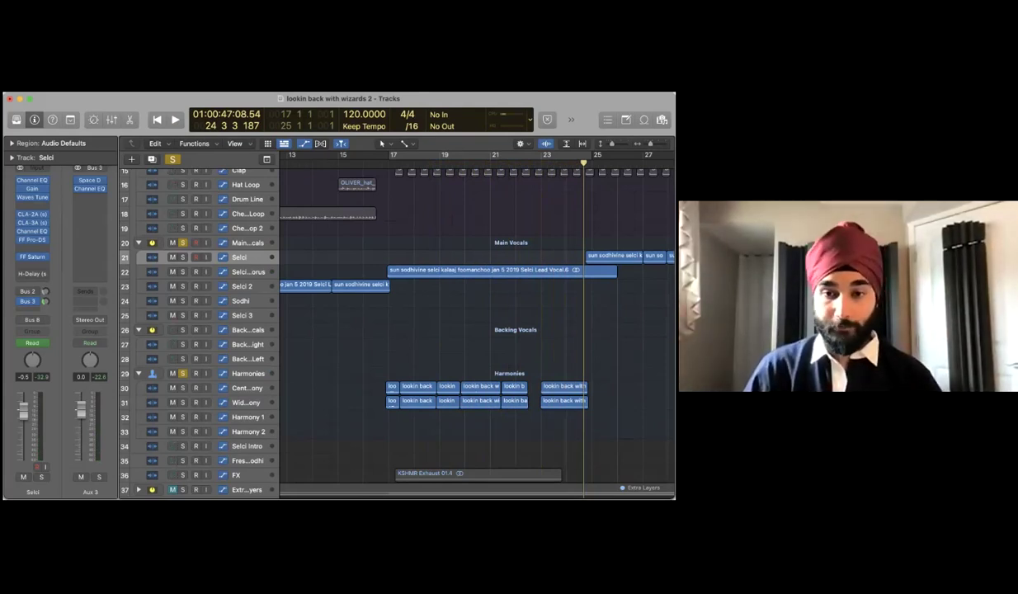
Take the Harmonies stack out of solo and audition the main vocals alone from bar 17
key(Return)
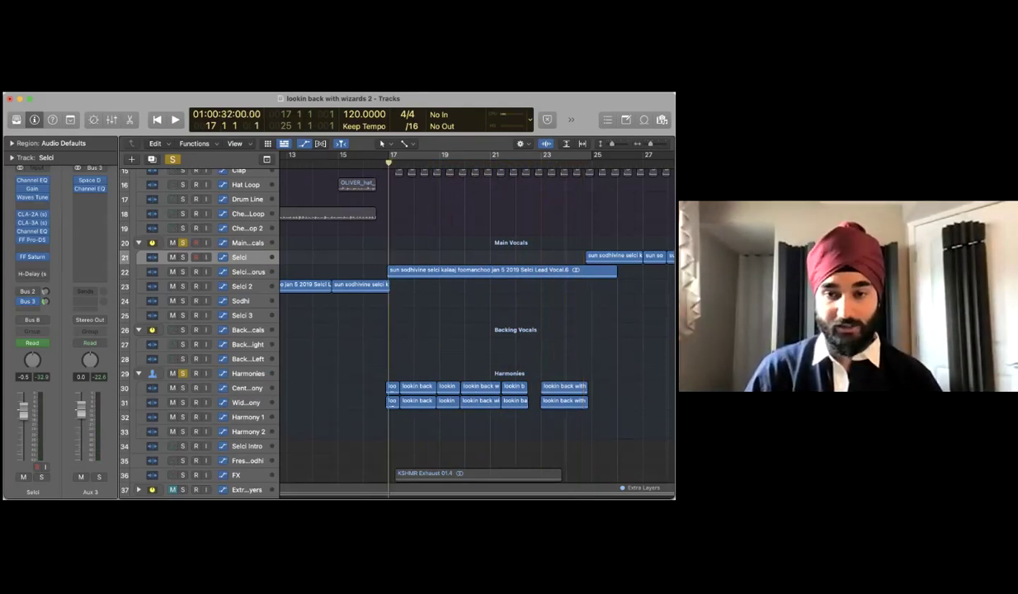
click(182, 373)
key(super+Right)
key(super+Down)
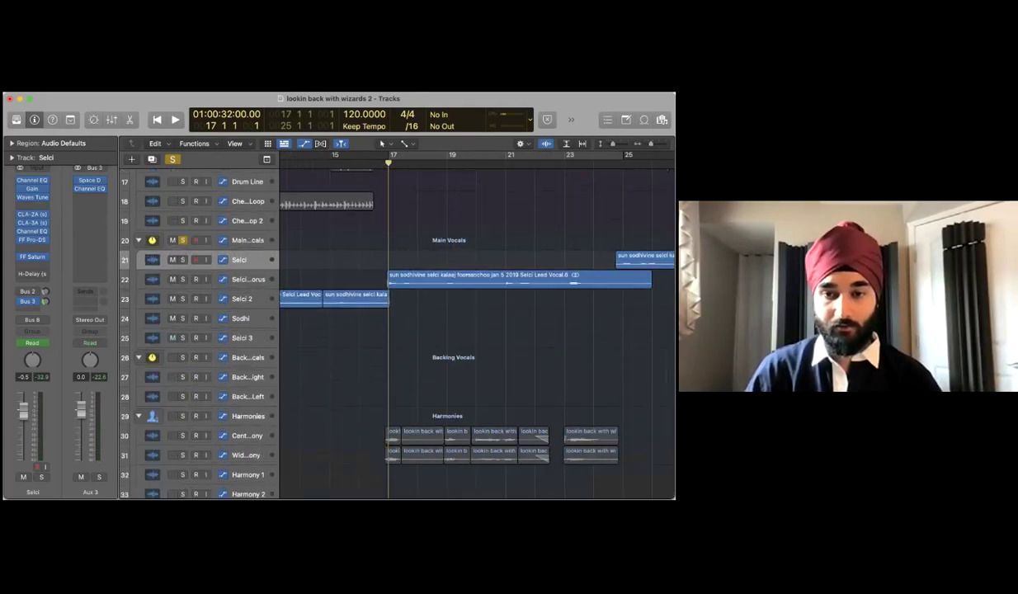
key(space)
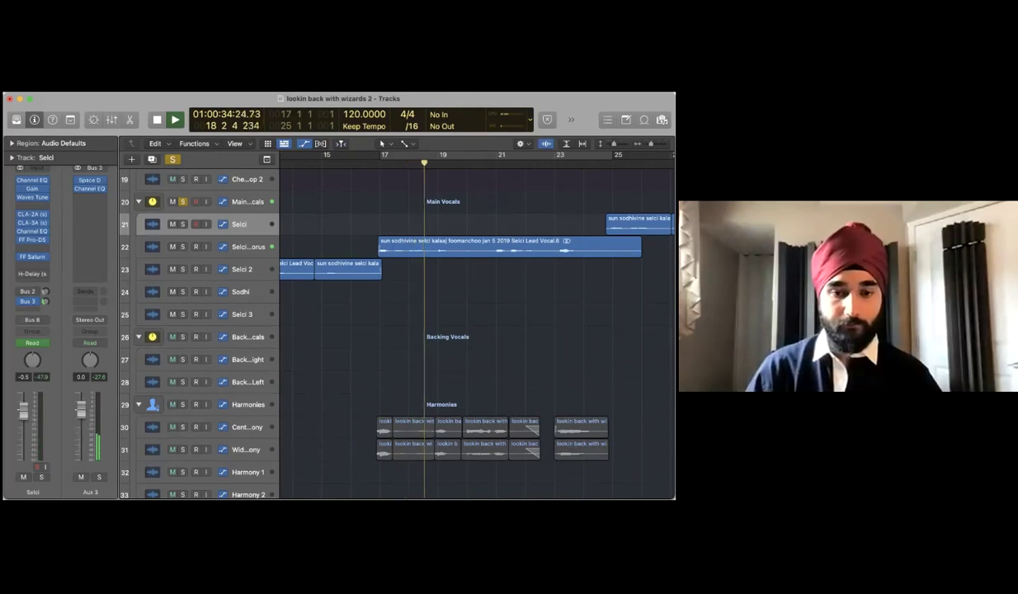
key(space)
Clear the remaining solo and inspect the Harmonies, Center Harmony and Wide Harmony channel strips with the track headers widened
key(super+a)
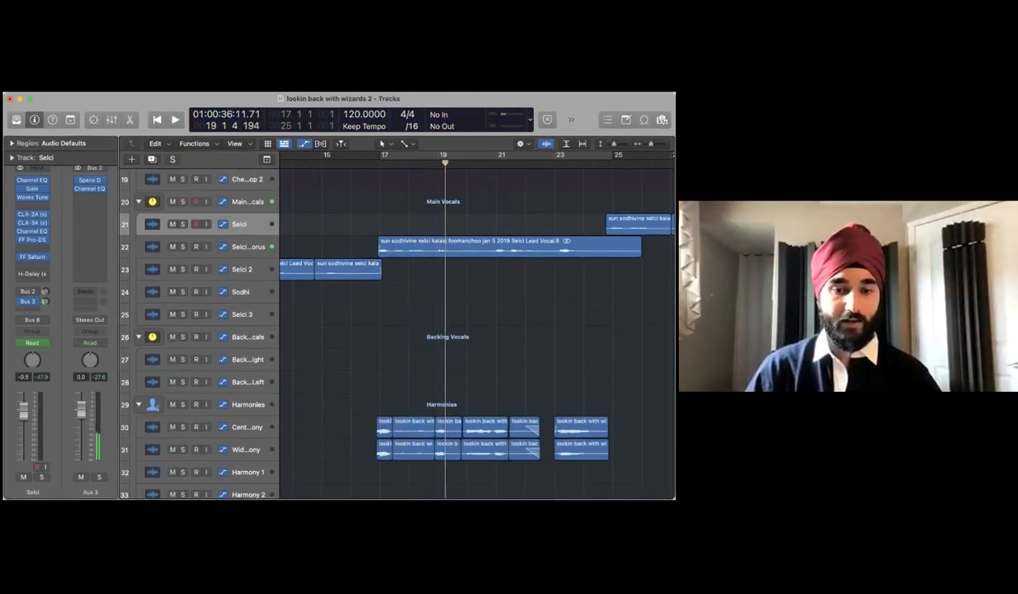
click(248, 405)
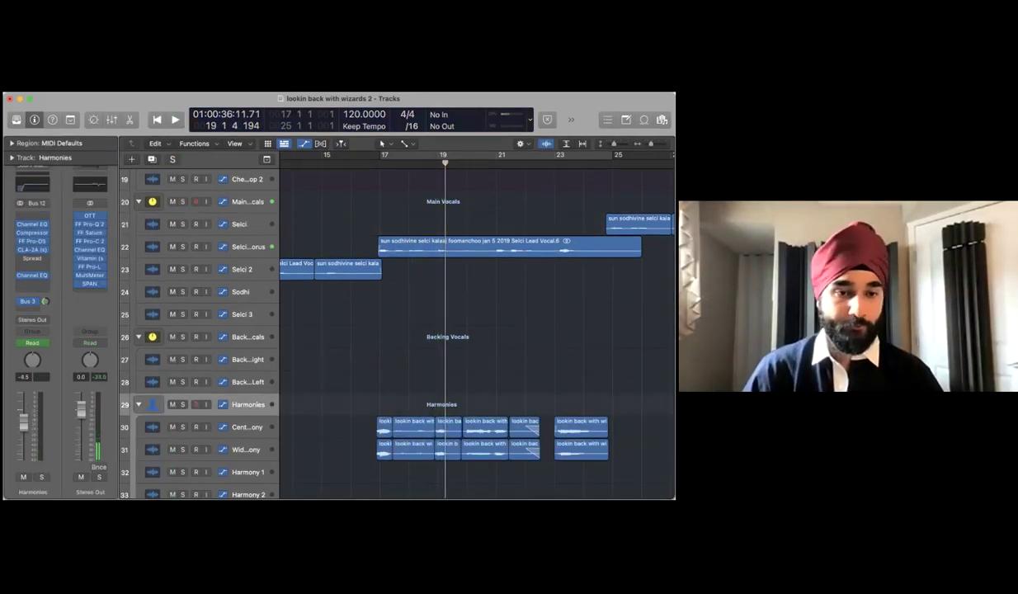
click(248, 426)
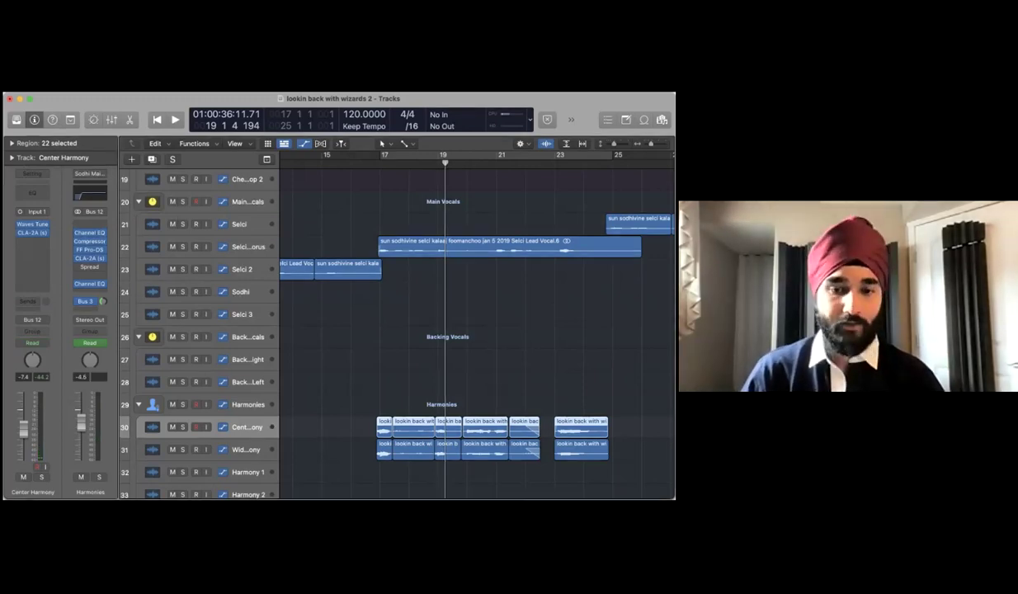
drag(280, 330, 341, 330)
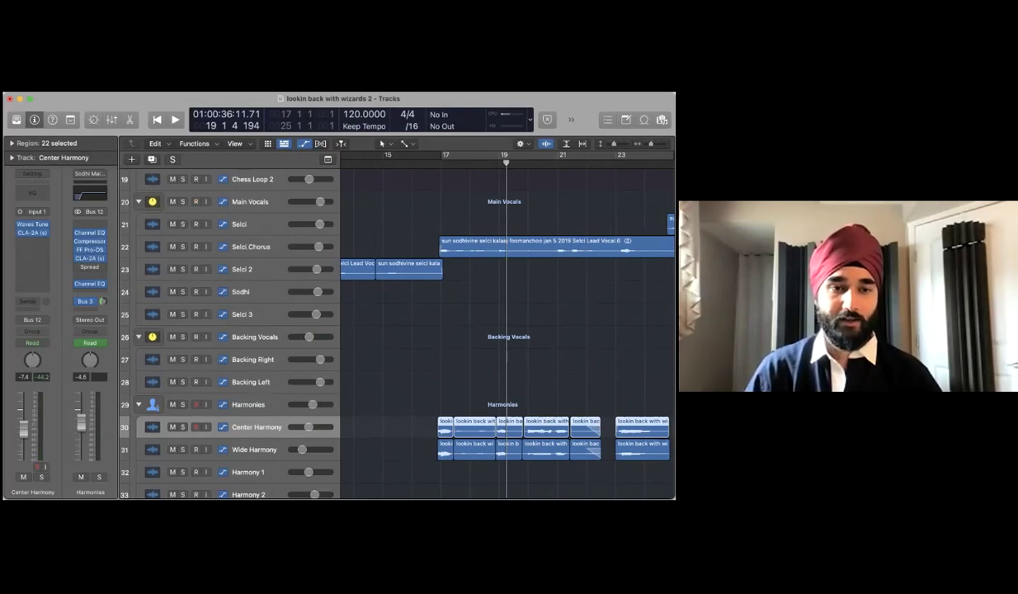
click(255, 450)
scroll(508, 330, down, 3)
scroll(508, 330, right, 1)
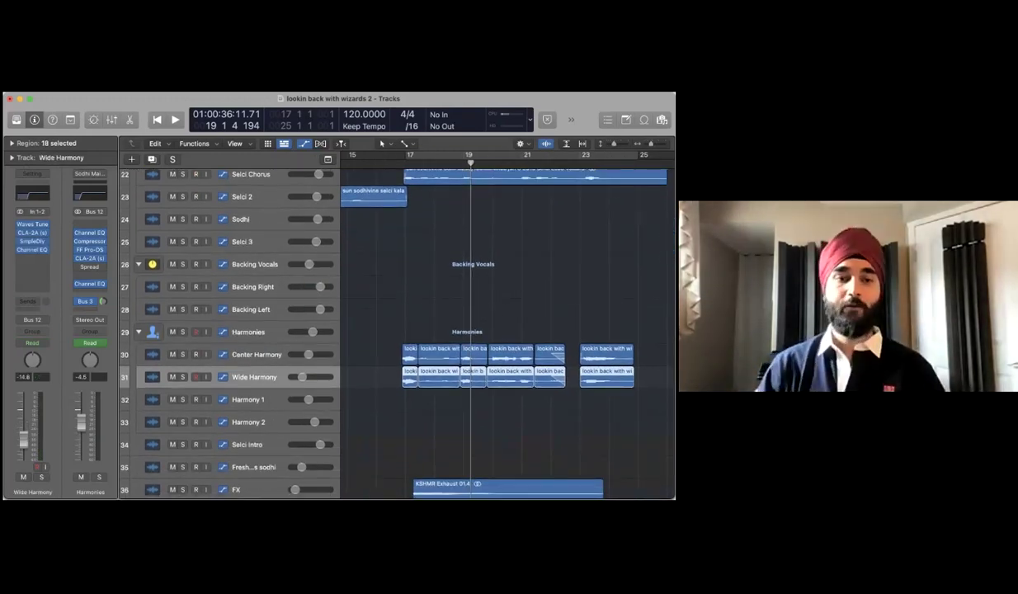
Solo the Wide Harmony track, return the playhead to bar 17 and inspect its CLA-2A compressor
key(s)
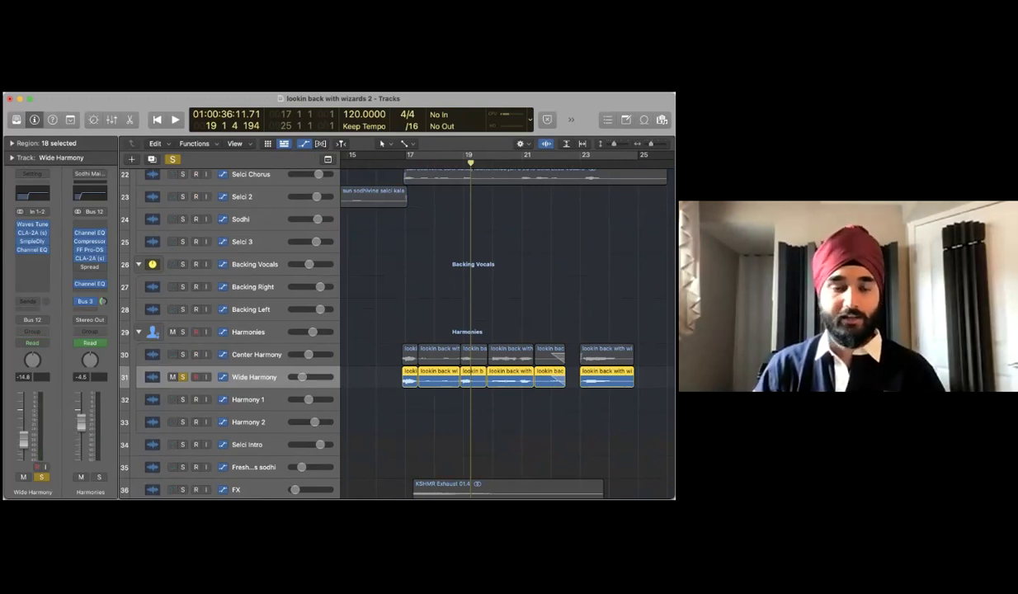
key(comma)
key(comma)
mouse_move(32, 223)
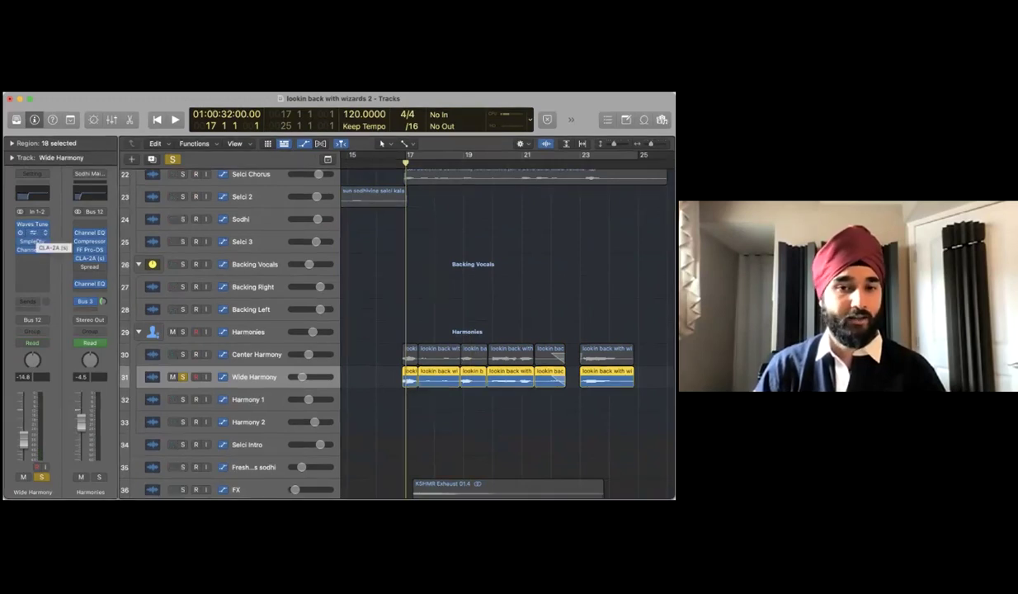
click(33, 234)
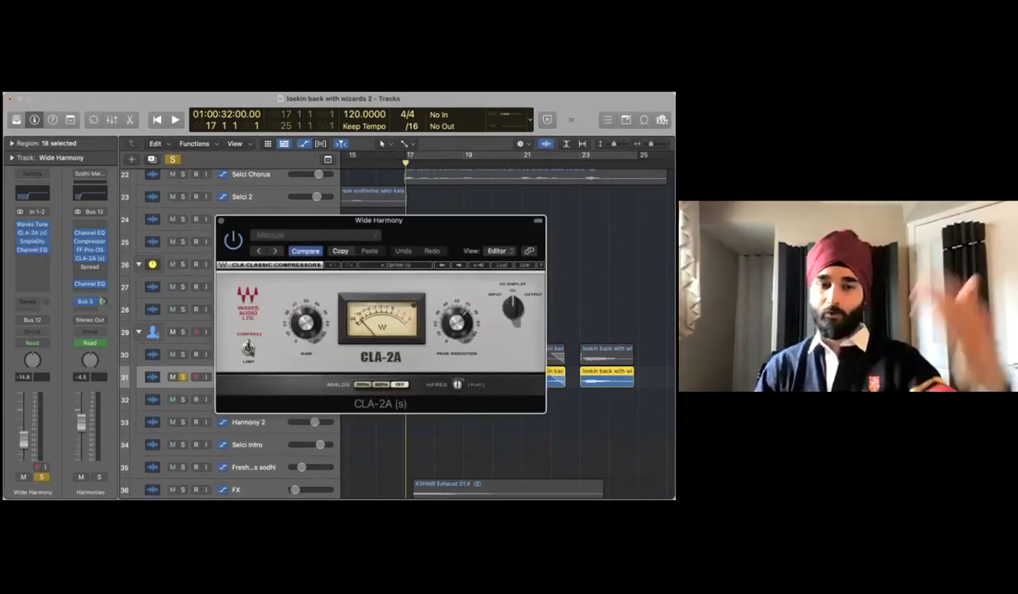
click(221, 220)
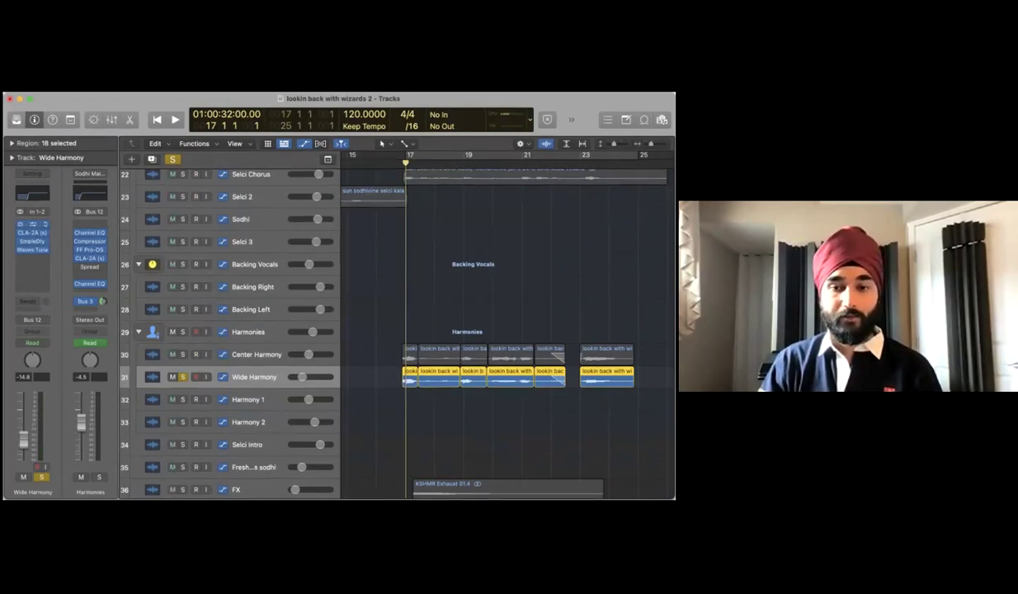
Check Wide Harmony's Channel EQ and reorder the track's inserts to Channel EQ, Waves Tune, CLA-2A and Sample Delay
click(32, 223)
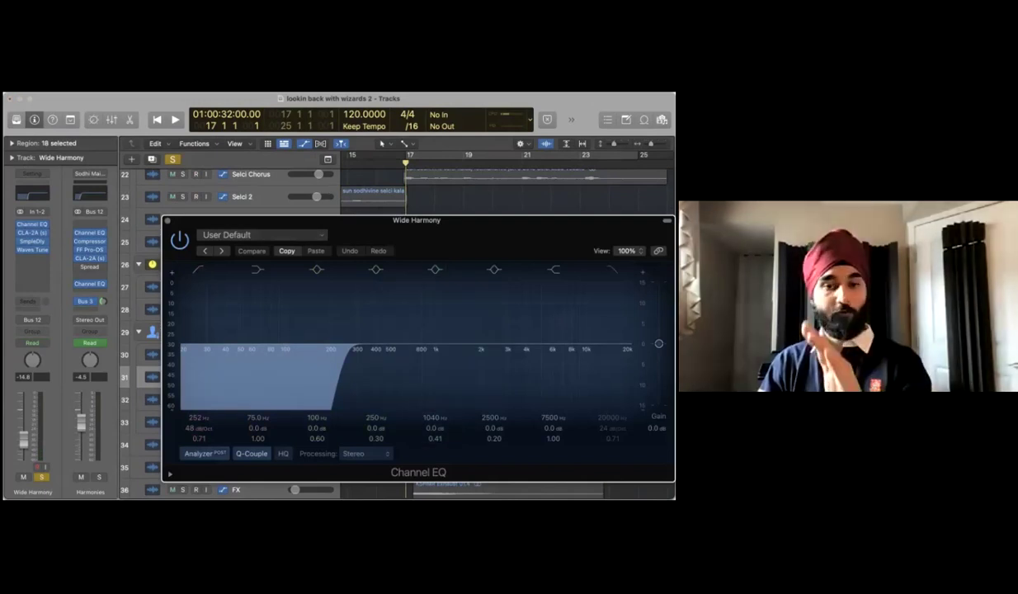
click(167, 220)
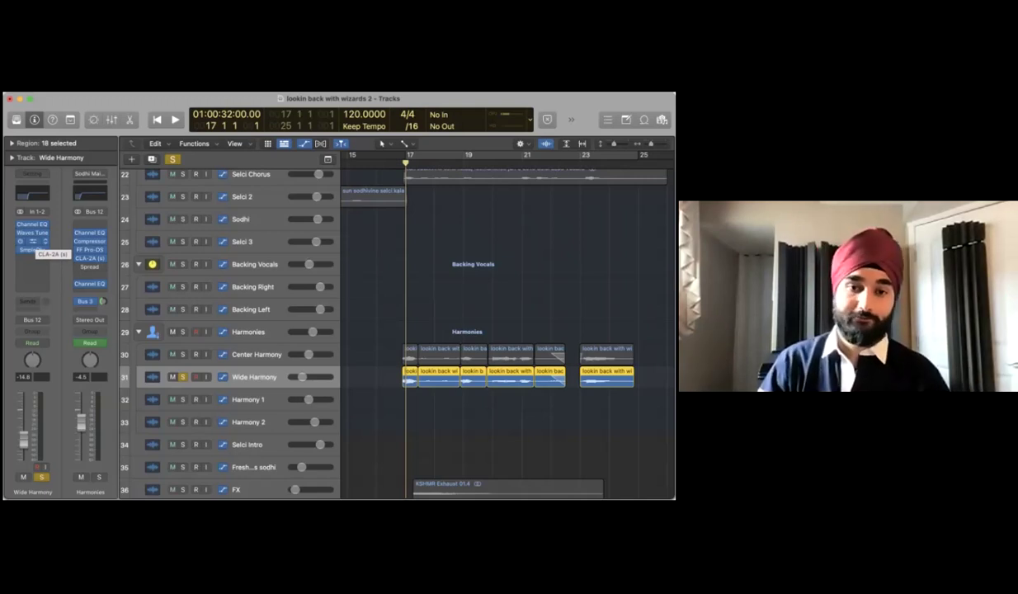
click(33, 241)
key(super+w)
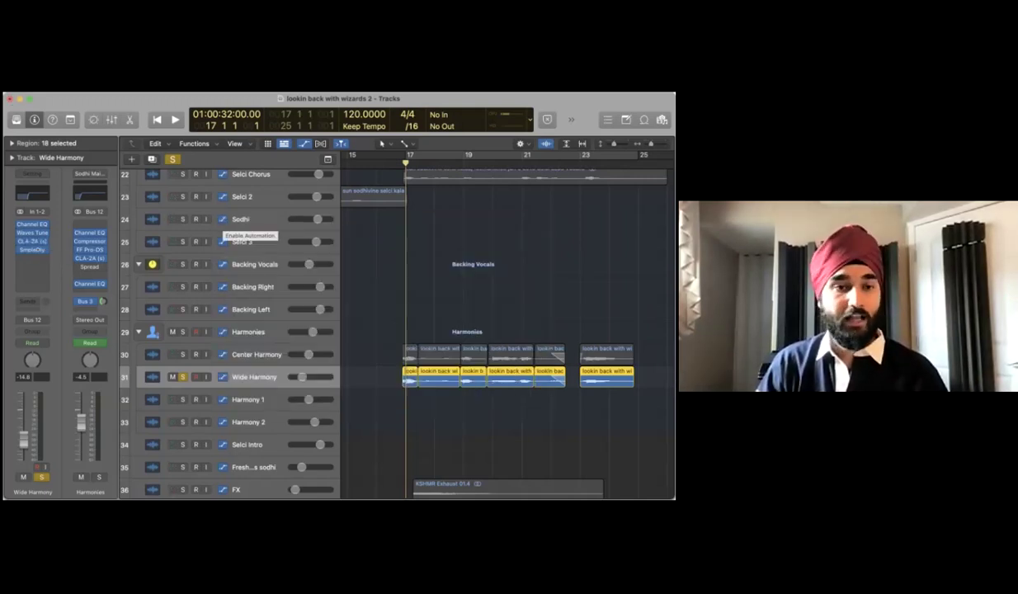
Audition the soloed Wide Harmony track from the last beat of bar 16
click(399, 163)
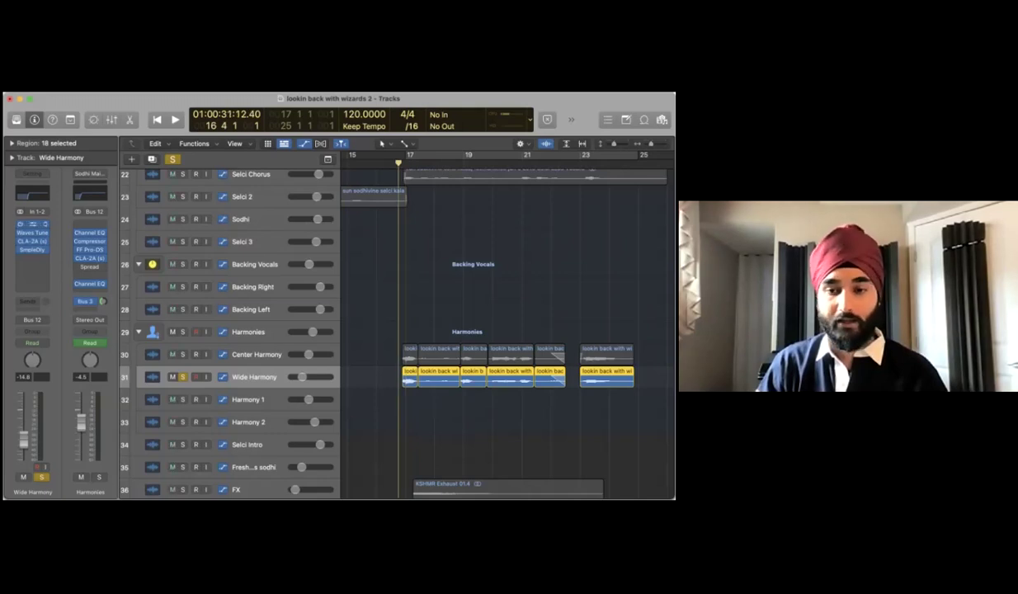
key(space)
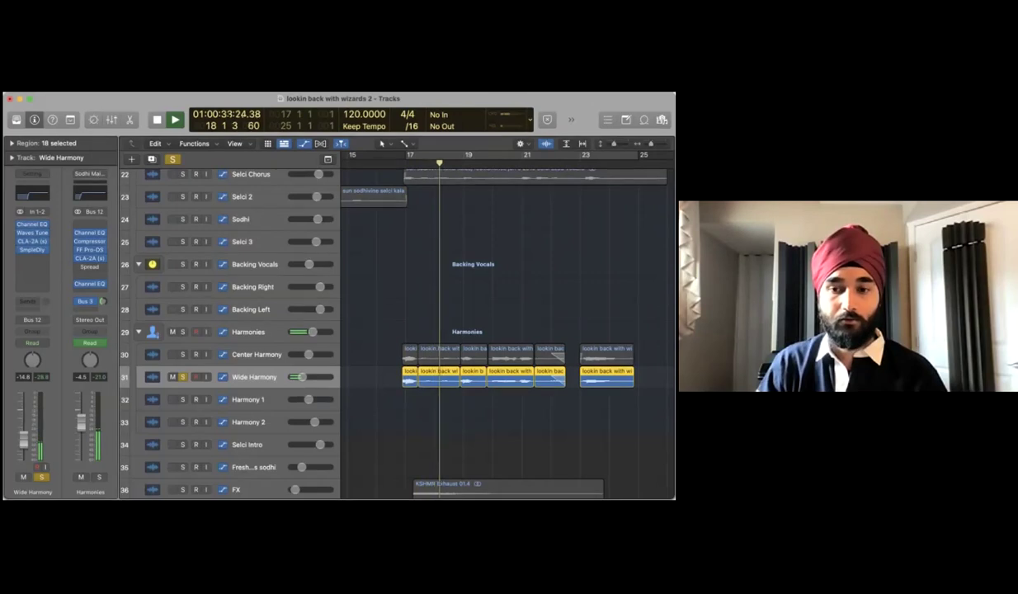
scroll(508, 330, right, 2)
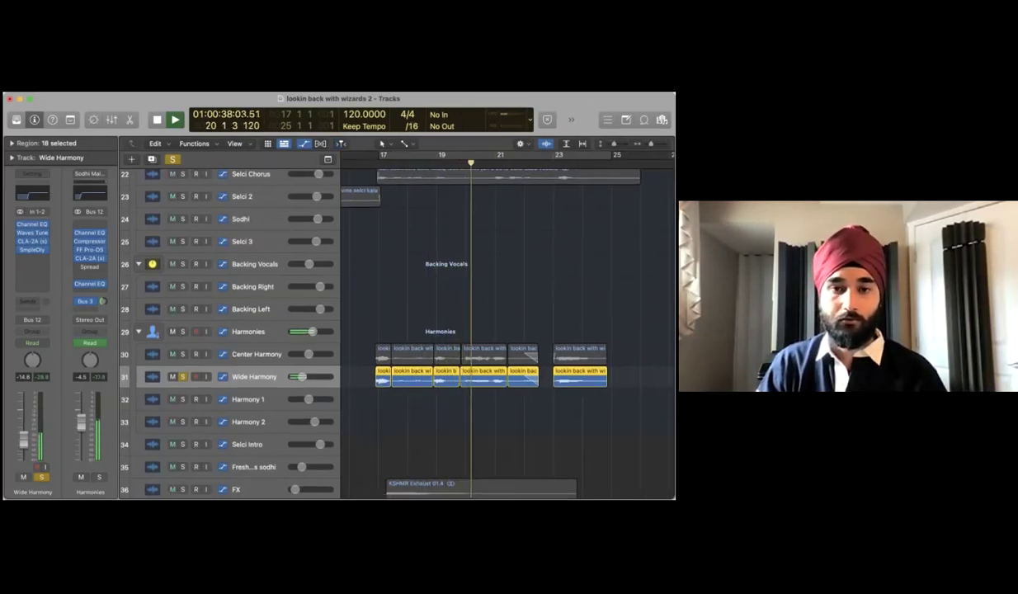
scroll(507, 330, up, 1)
key(space)
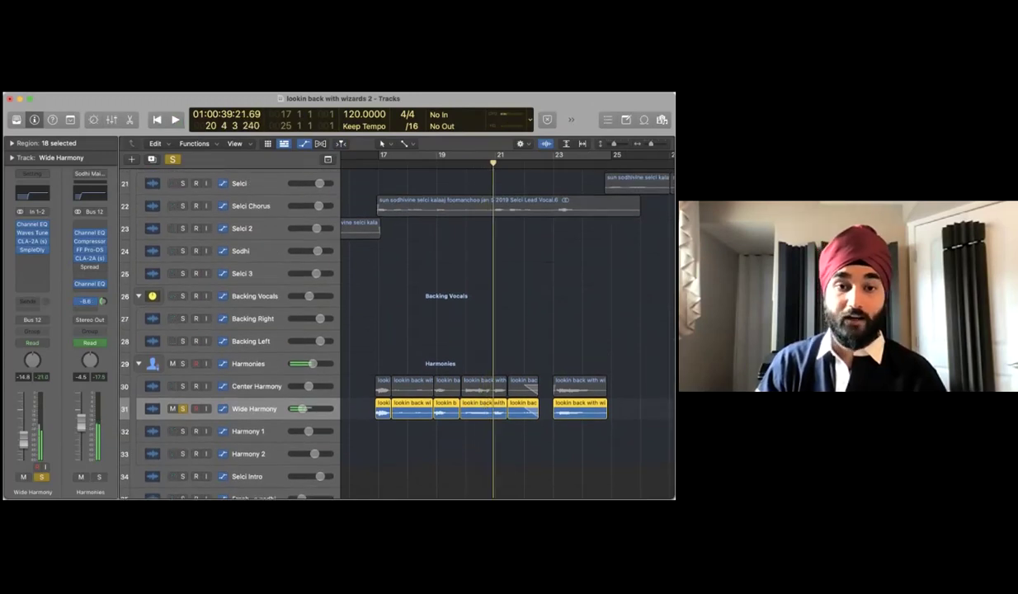
Add the Selci Chorus track to the solo, audition it together with Wide Harmony and deselect all regions
scroll(508, 330, up, 1)
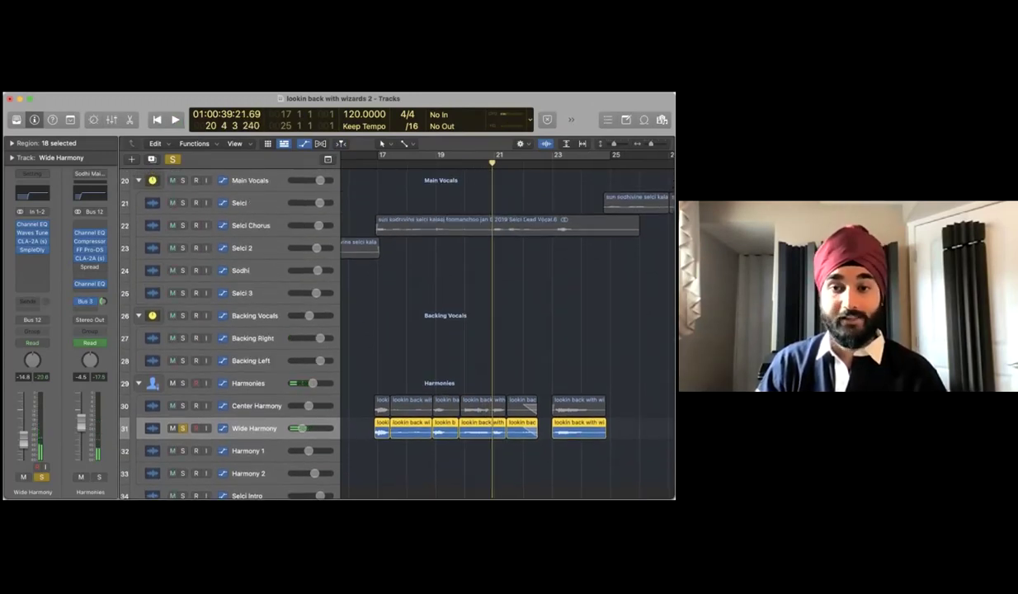
click(183, 226)
key(shift+space)
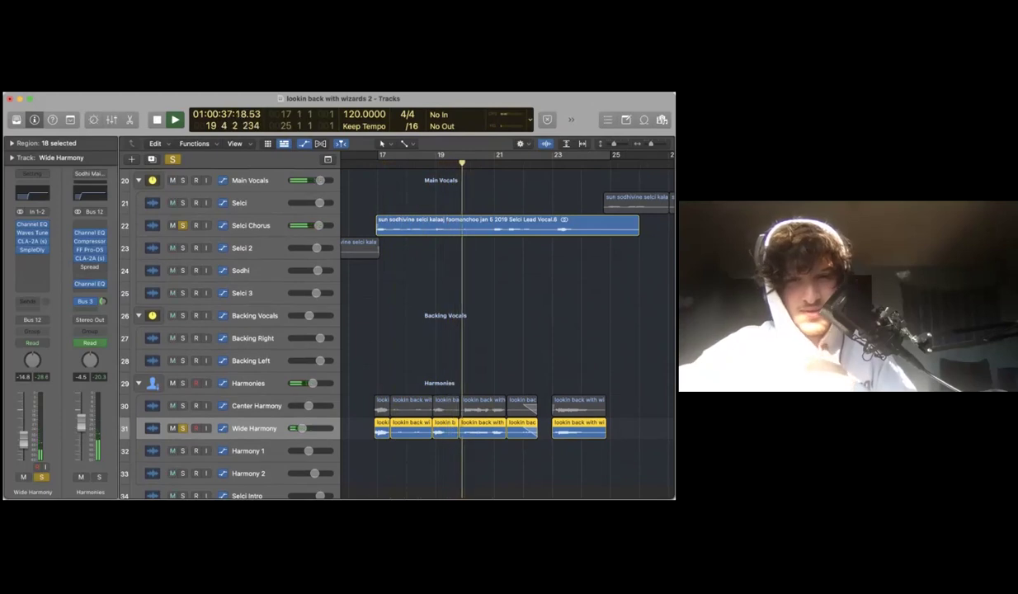
click(454, 309)
key(space)
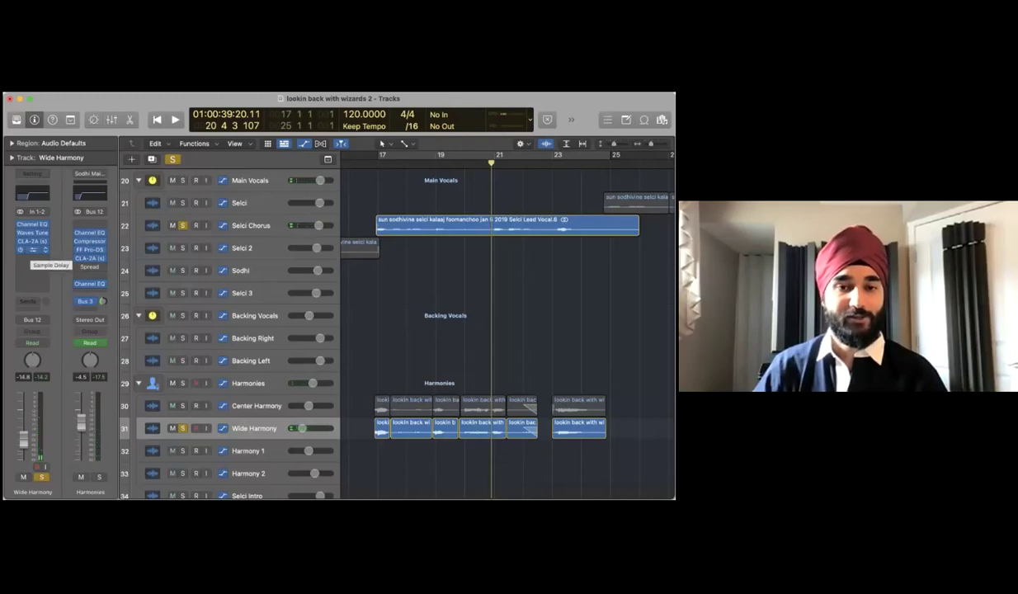
Take Selci Chorus out of solo and inspect the Sample Delay's left and right delay times on Wide Harmony
click(183, 225)
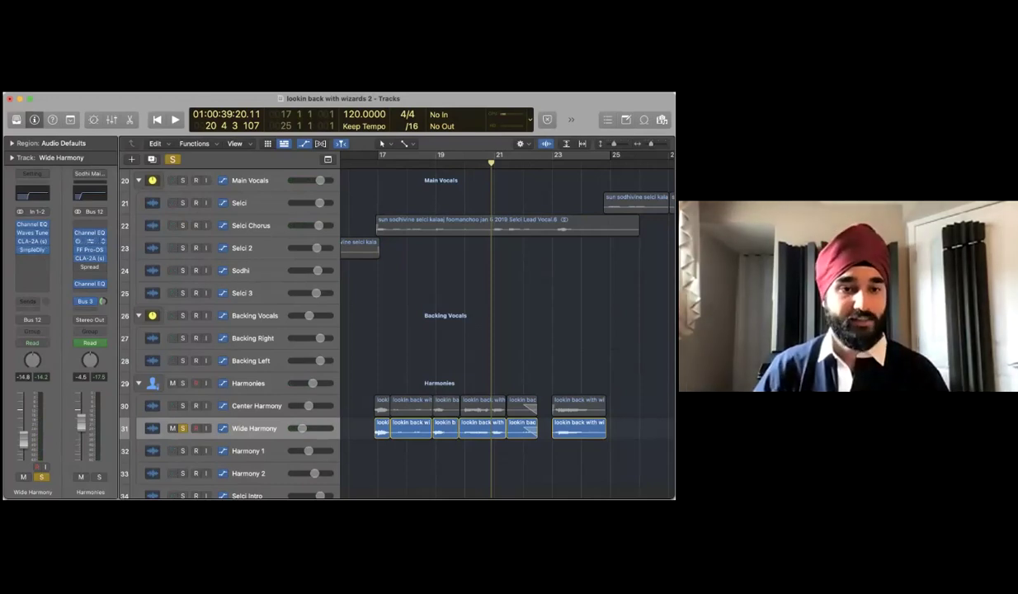
click(32, 250)
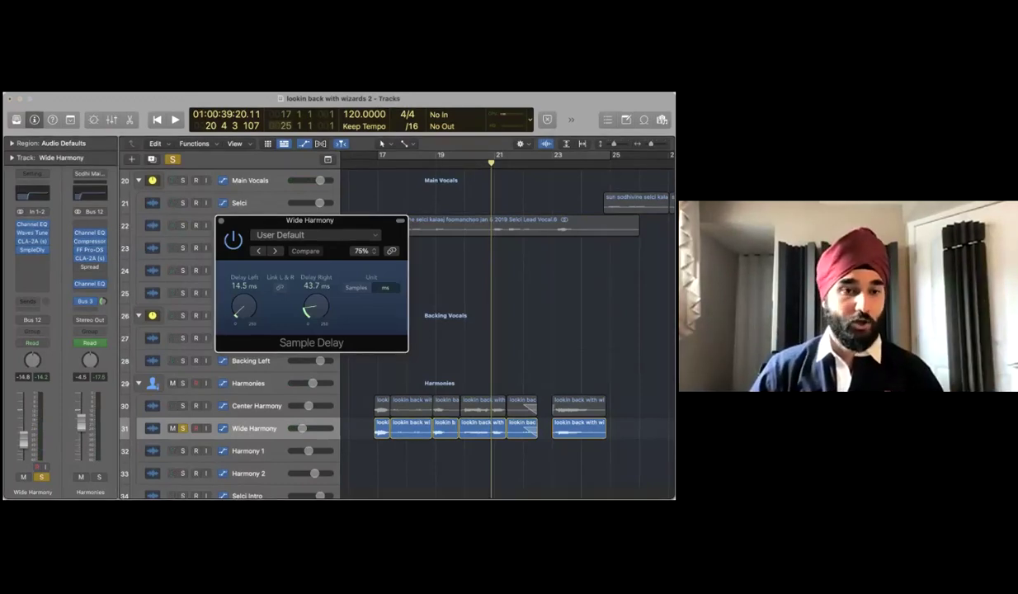
click(221, 220)
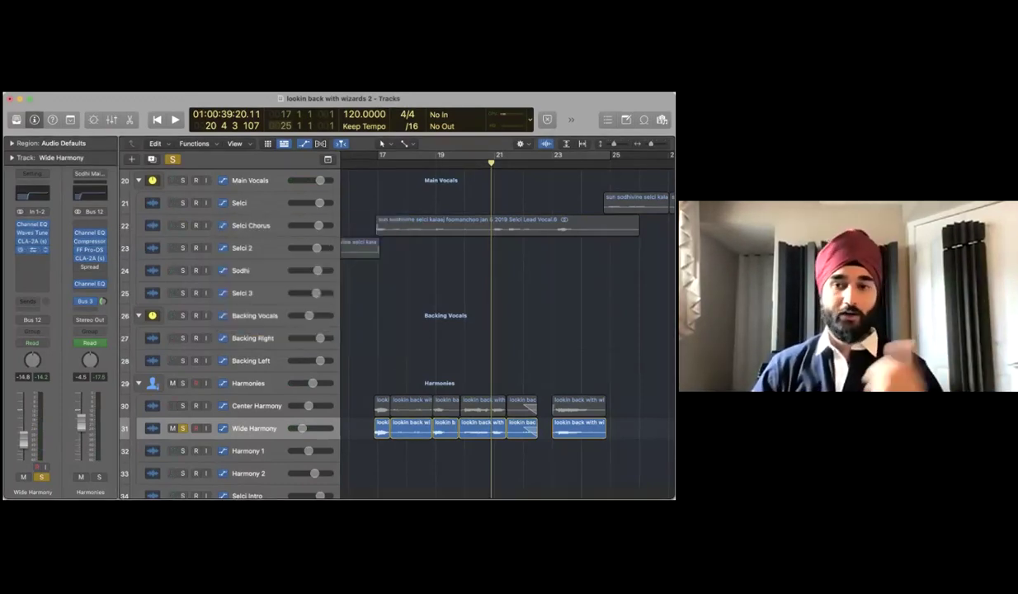
Compare Wide Harmony with its Sample Delay bypassed and enabled, playing from the last beat of bar 16
key(space)
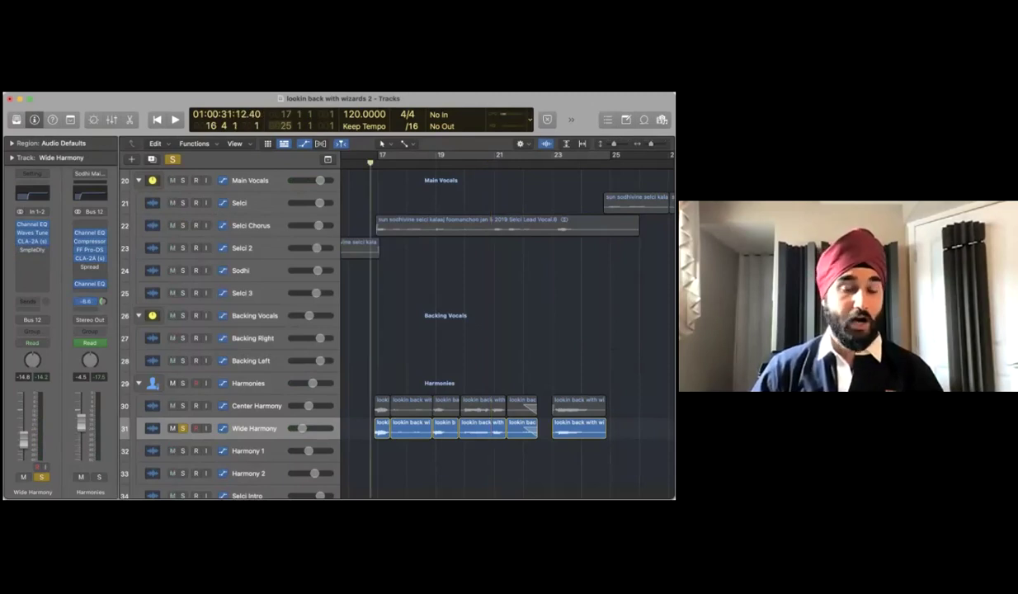
click(33, 249)
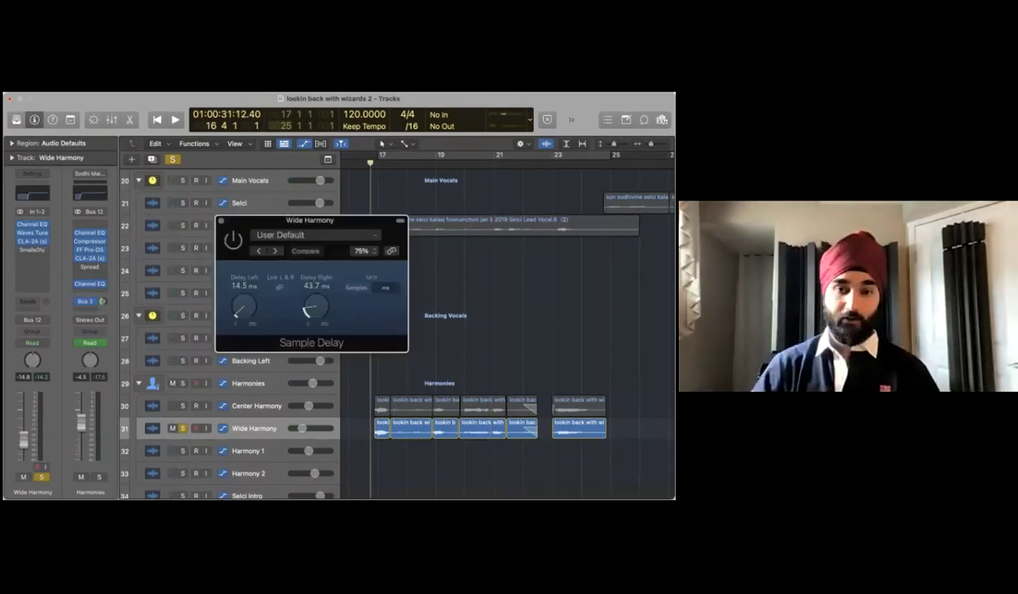
key(space)
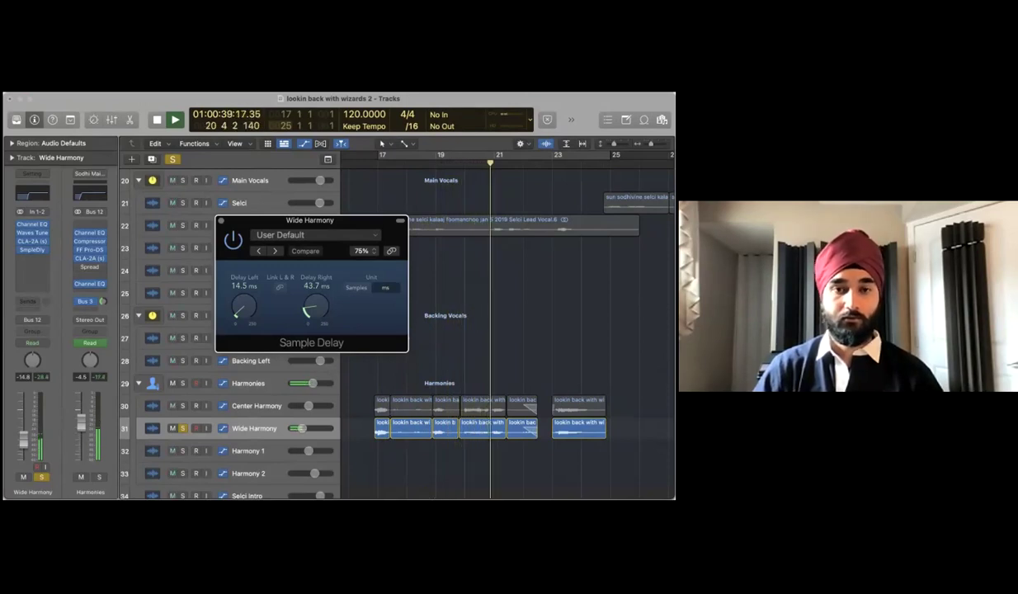
key(space)
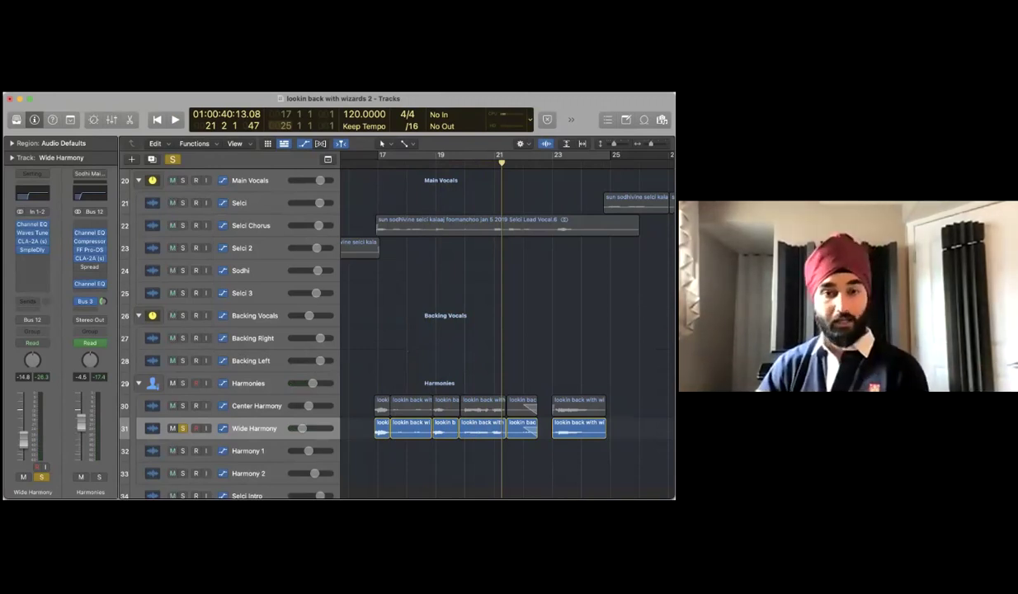
Audition Selci Chorus in solo with Wide Harmony from bar 17, then take Selci Chorus out of solo
click(183, 225)
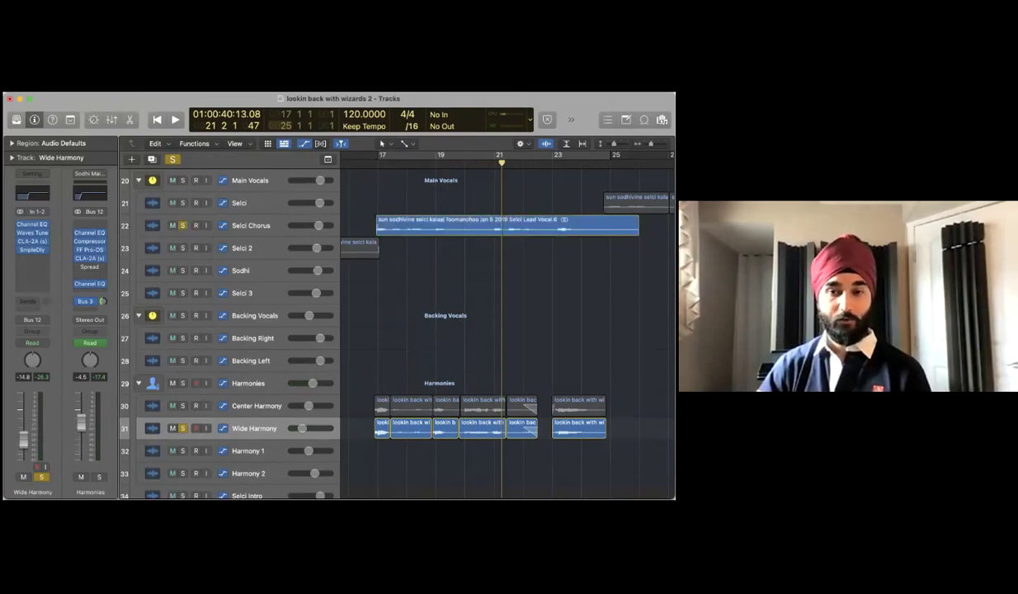
key(comma)
key(comma)
key(comma)
key(comma)
key(comma)
key(period)
key(space)
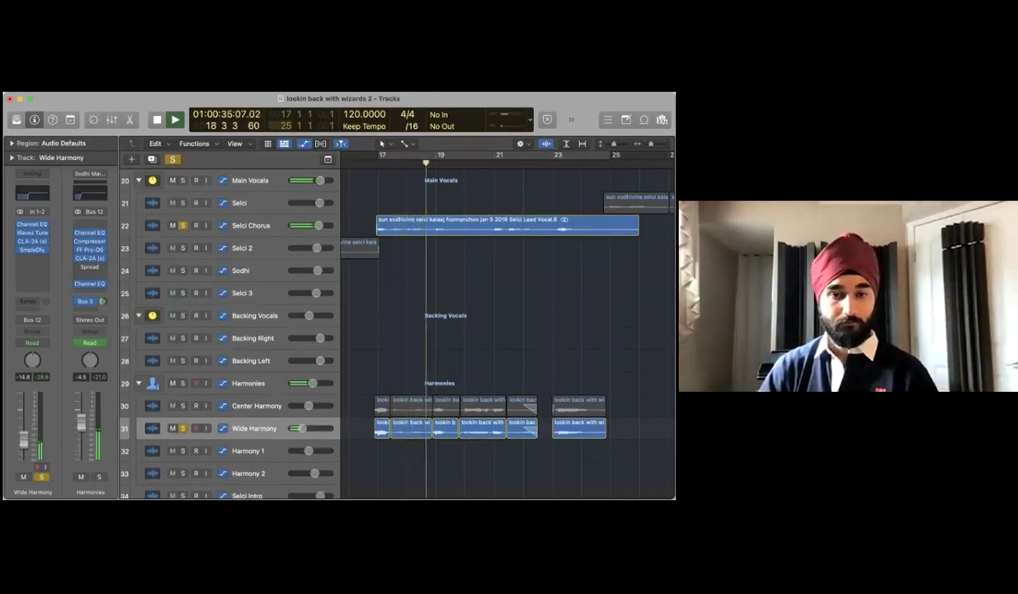
key(space)
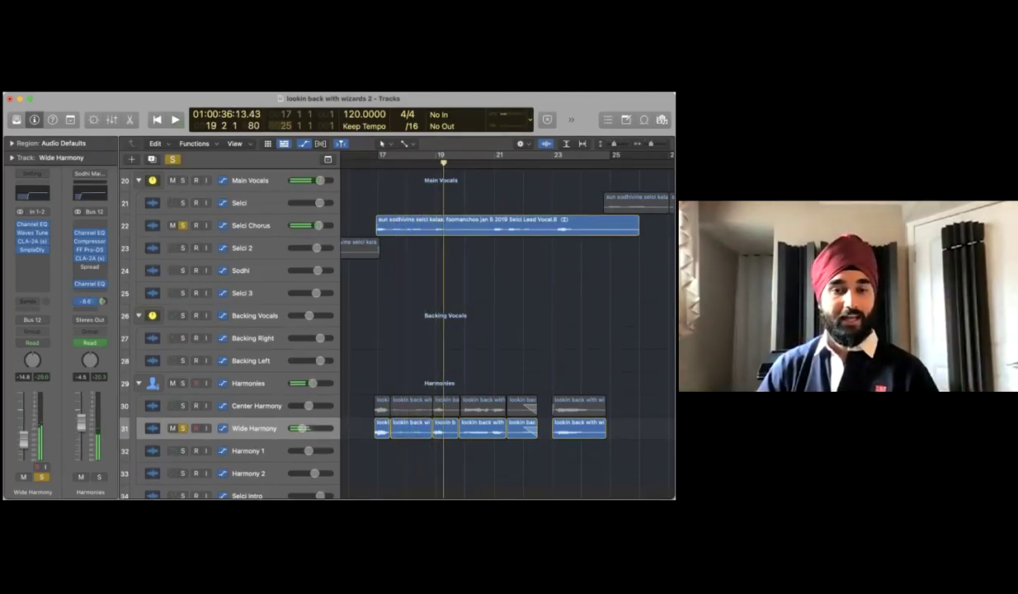
click(183, 226)
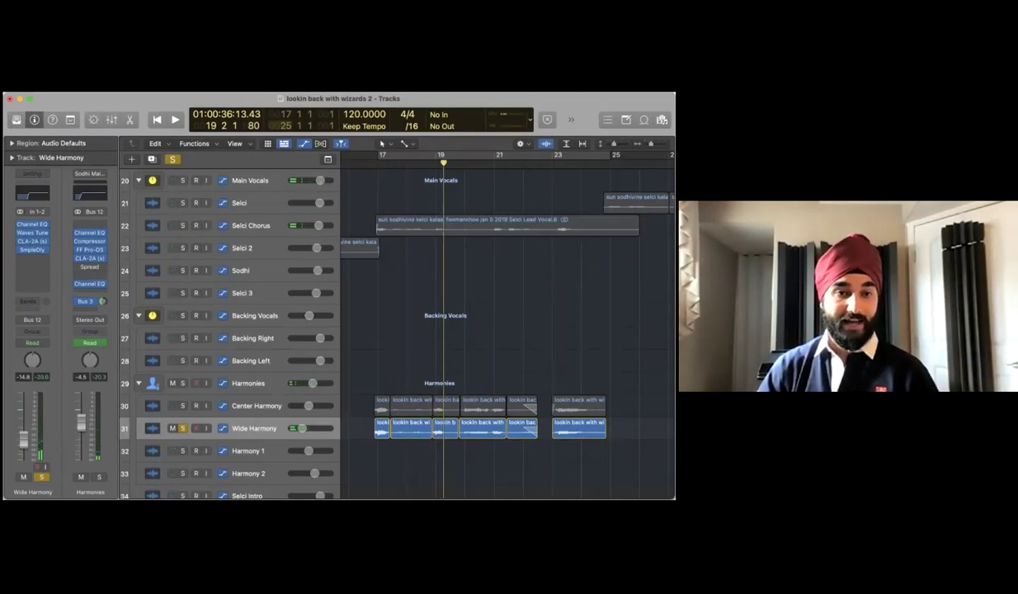
Solo Center Harmony from bar 17 and remove Wide Harmony from the solo to audition the center layer alone
click(276, 405)
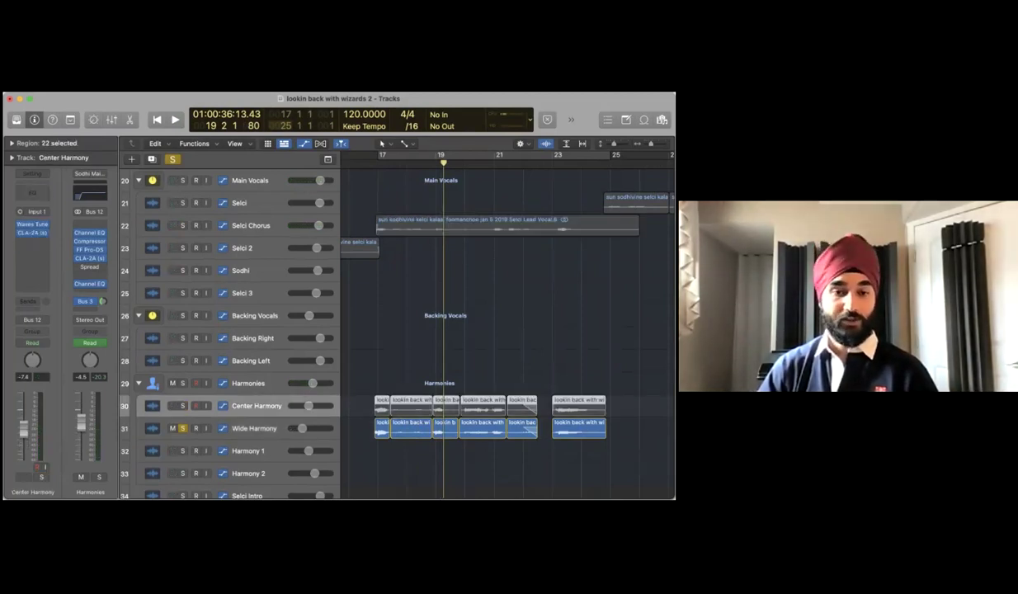
key(s)
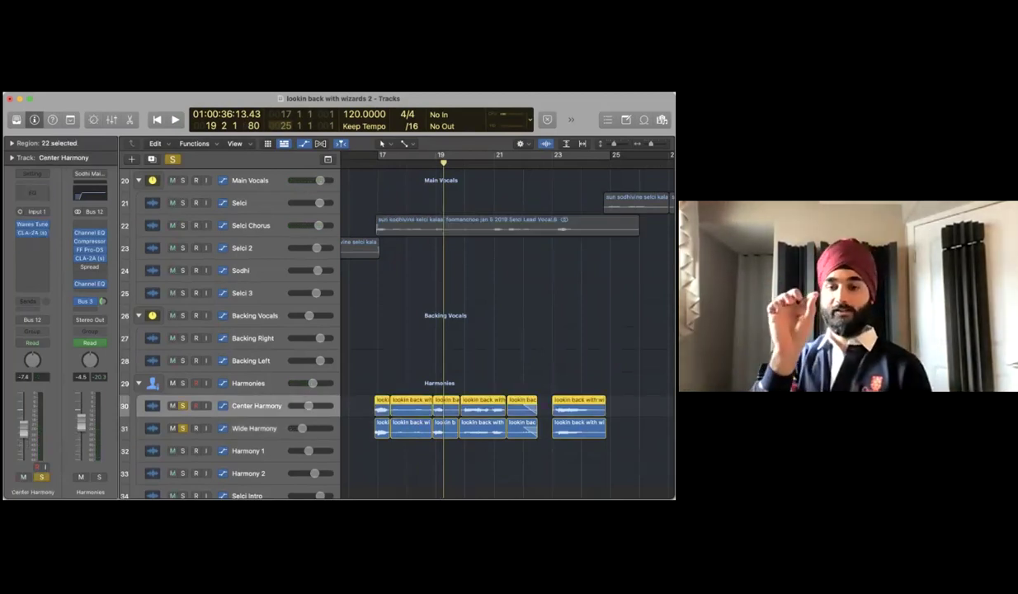
key(comma)
key(comma)
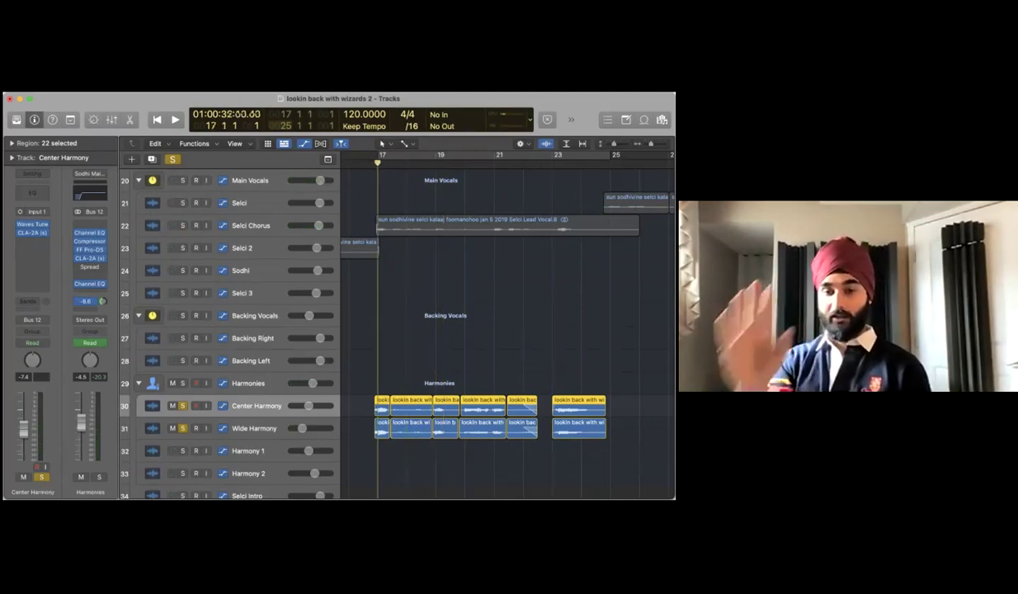
key(space)
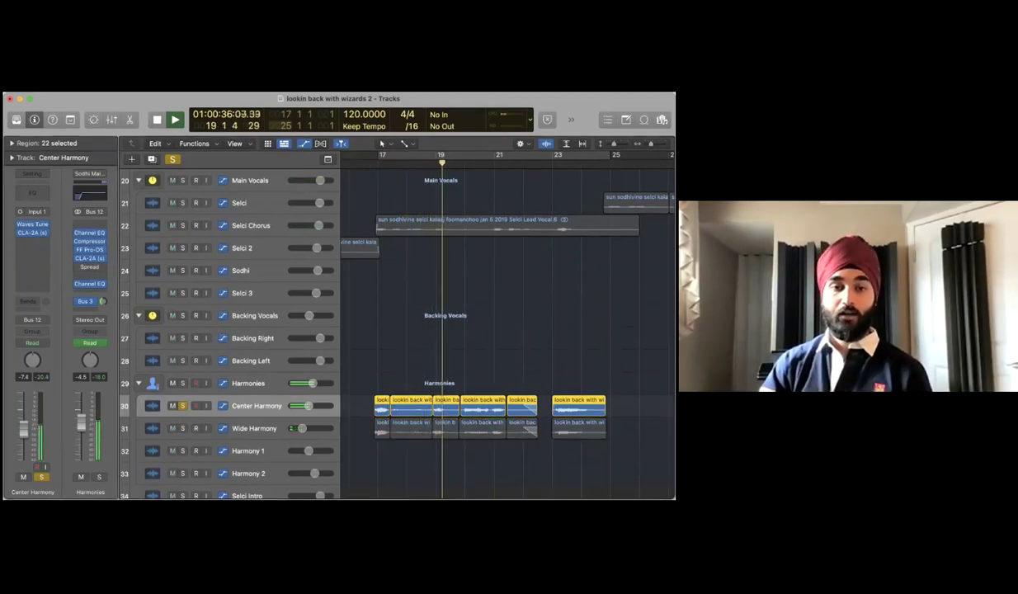
key(space)
Add Selci Chorus to the solo and audition it with Center Harmony from bar 17
click(182, 225)
key(comma)
key(comma)
key(comma)
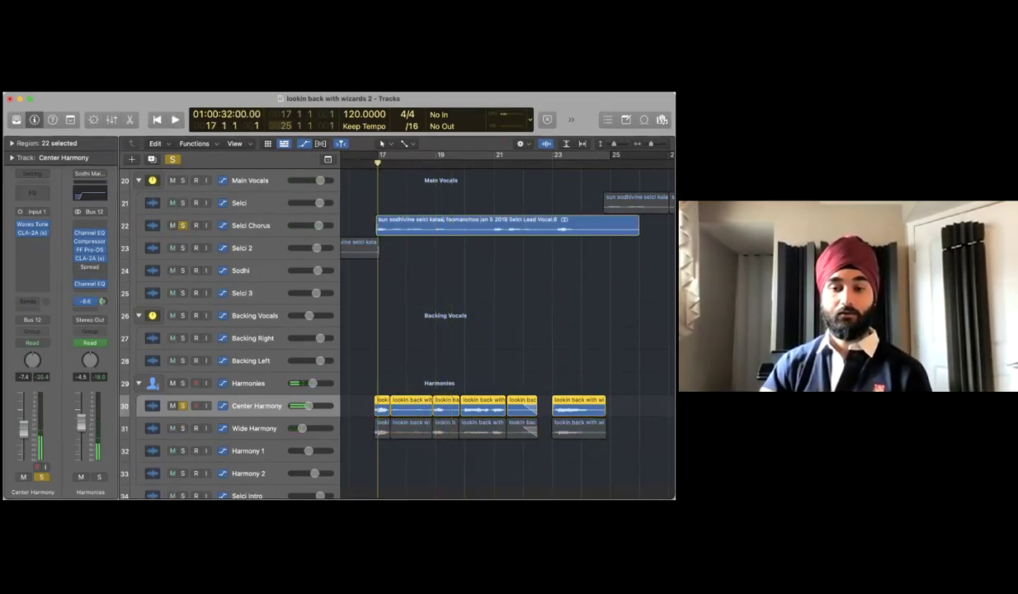
key(space)
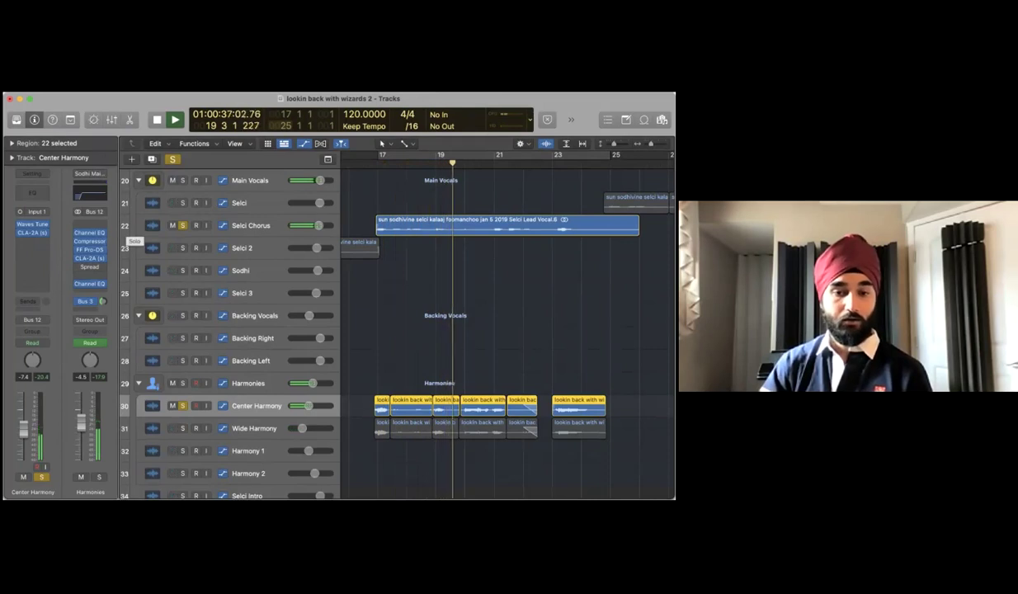
Bring Wide Harmony into the soloed playback, then stop, clear all solos and select the Wide Harmony track
click(183, 429)
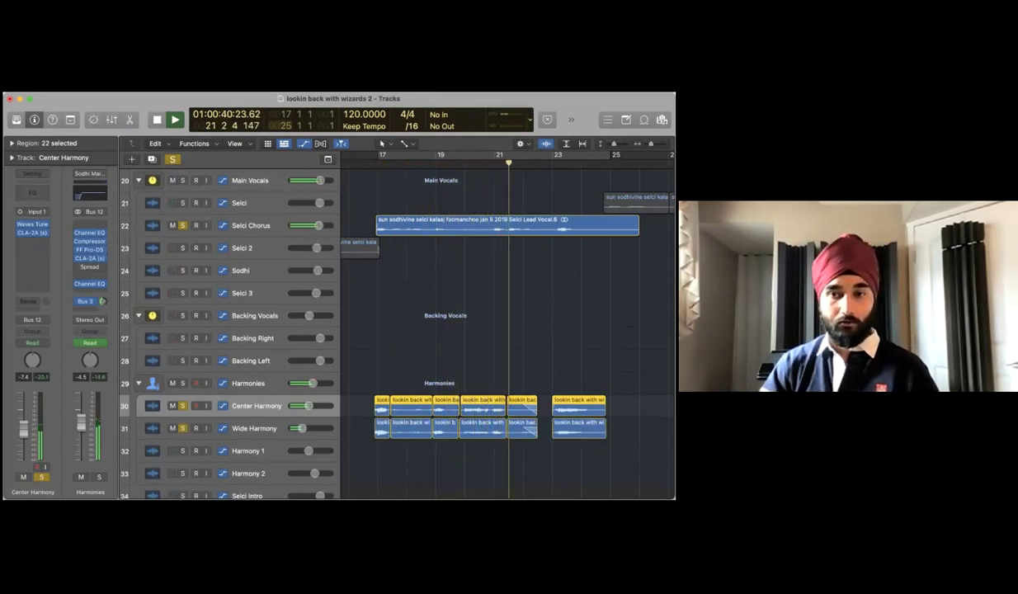
key(space)
key(ctrl+alt+super+s)
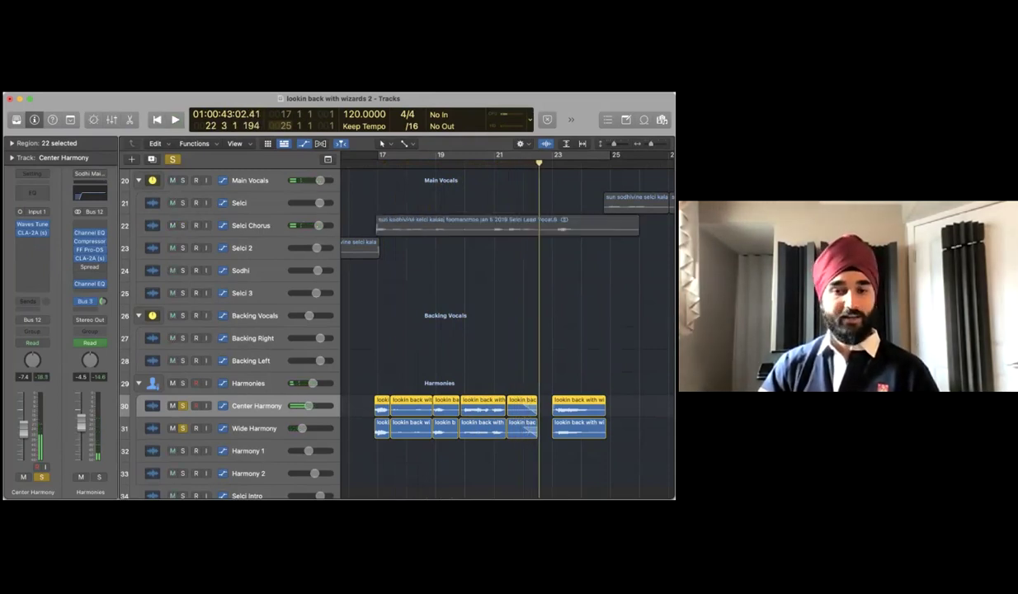
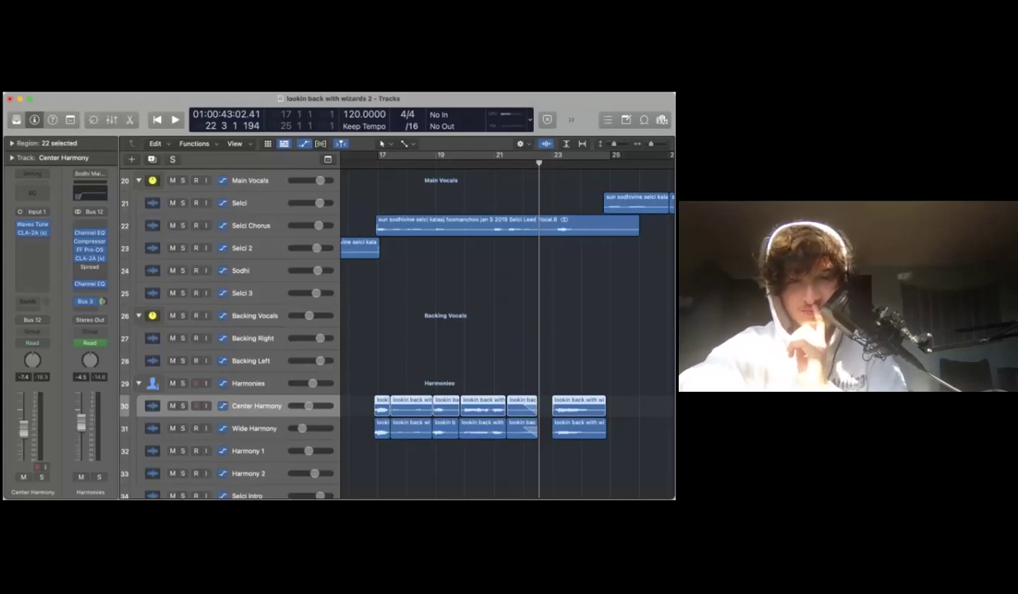
click(254, 429)
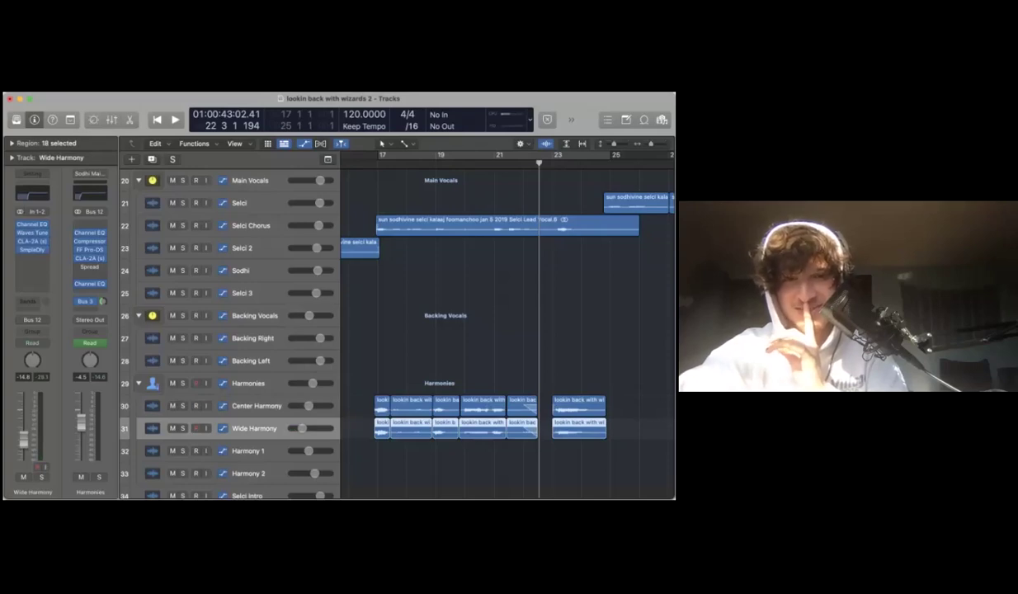
Solo the Wide Harmony track and play it alone from bar 17
key(s)
key(comma)
key(comma)
key(comma)
key(comma)
key(comma)
key(comma)
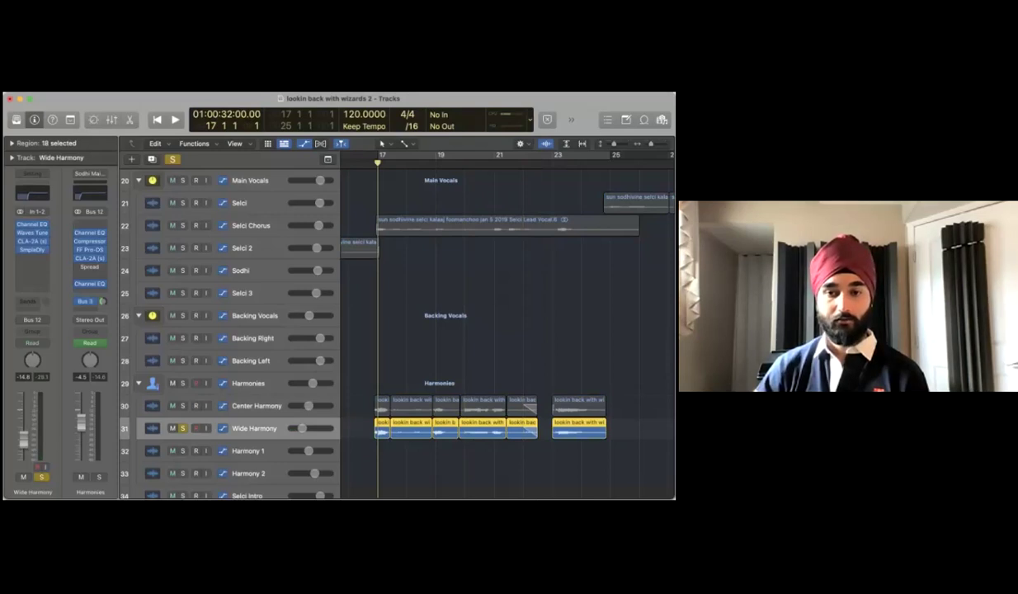
key(space)
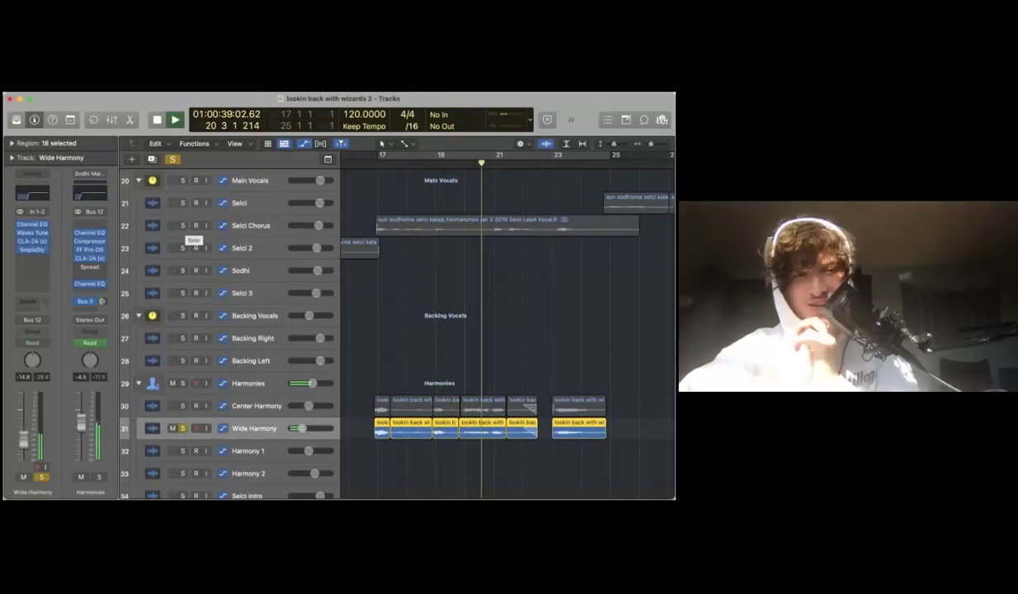
Stop playback with the playhead back at bar 17 and take Wide Harmony out of solo
key(space)
key(comma)
key(comma)
key(comma)
key(comma)
key(comma)
key(period)
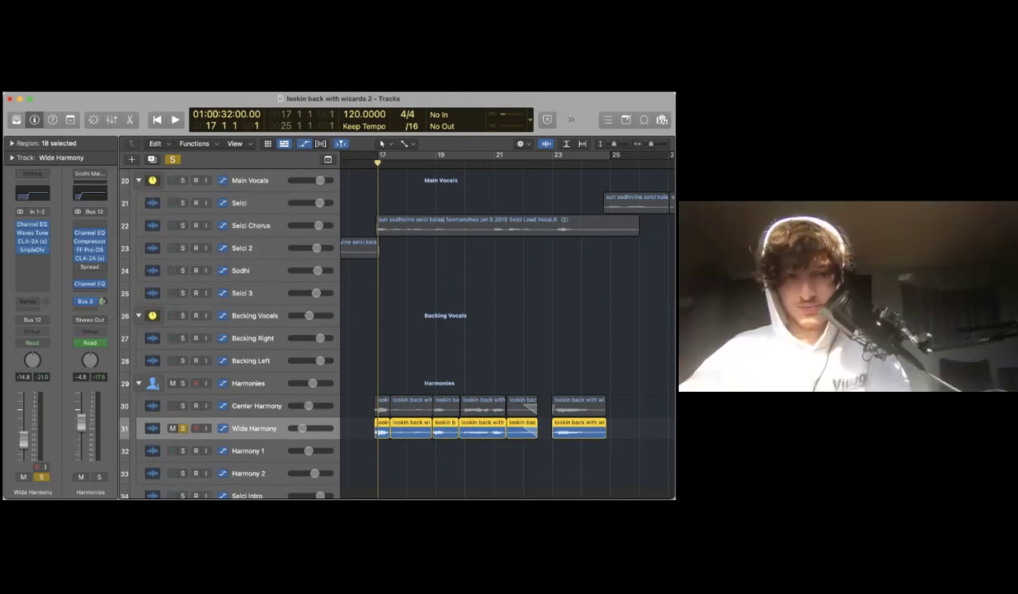
key(s)
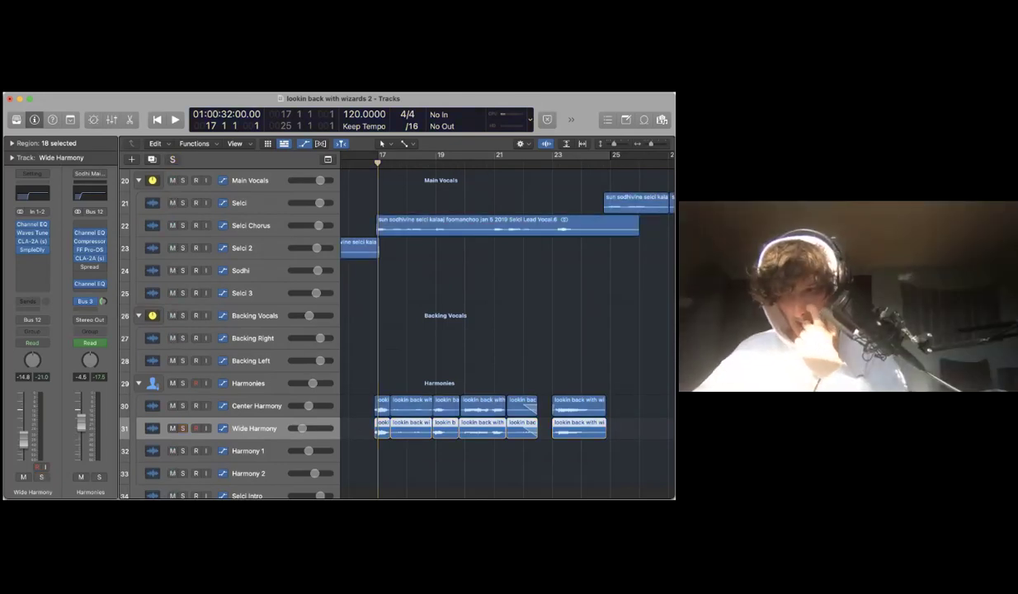
Examine the arrangement across all tracks, from the chorus at bar 17 to beyond bar 57
key(super+Up)
key(super+Up)
key(super+Up)
key(super+Up)
key(super+Up)
key(super+Left)
key(super+Left)
key(super+Left)
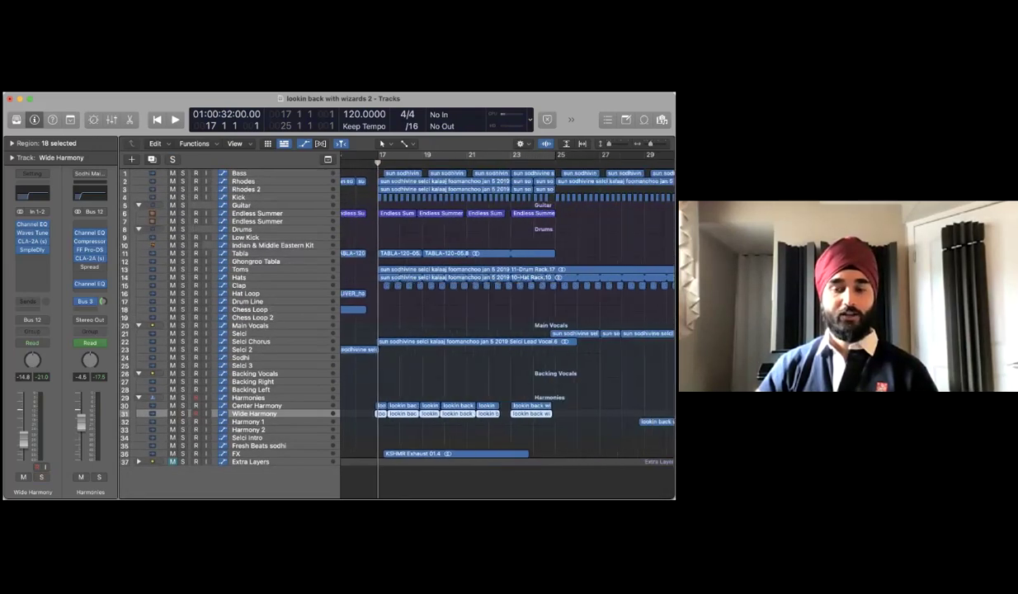
key(super+Left)
key(super+Left)
key(super+Left)
key(super+Left)
key(super+Left)
key(super+Left)
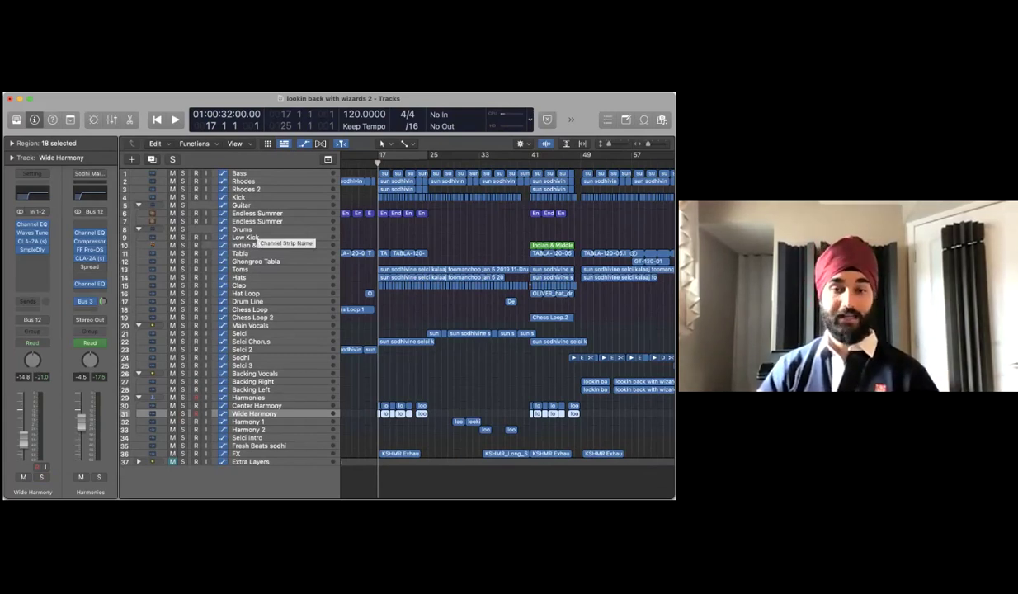
Inspect the channel strips of the Drums, Hat Loop, Tabla, both Endless Summer, Kick and Rhodes 2 tracks one after another
click(247, 230)
click(247, 294)
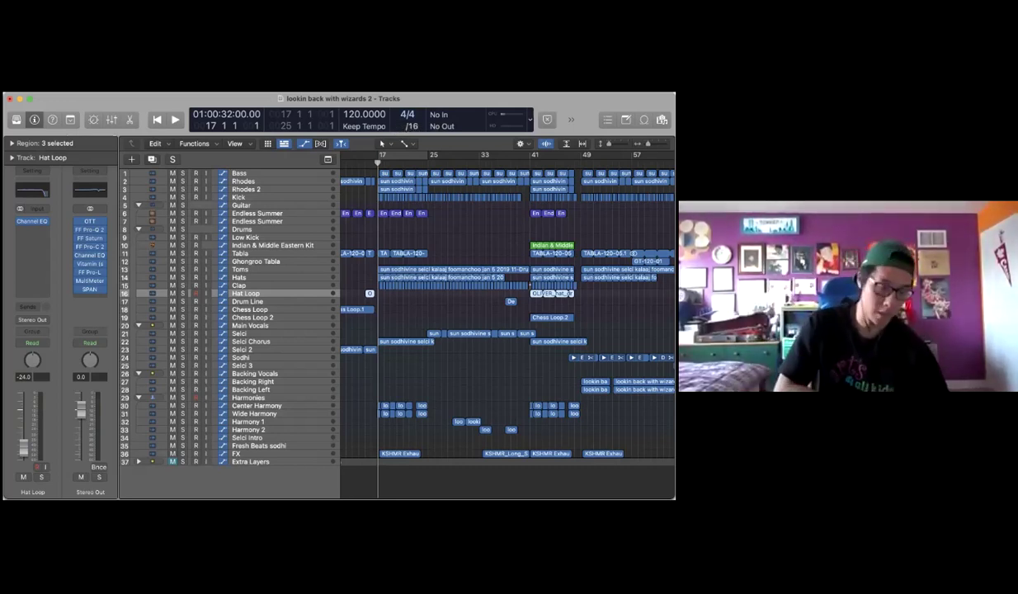
key(alt+shift+d)
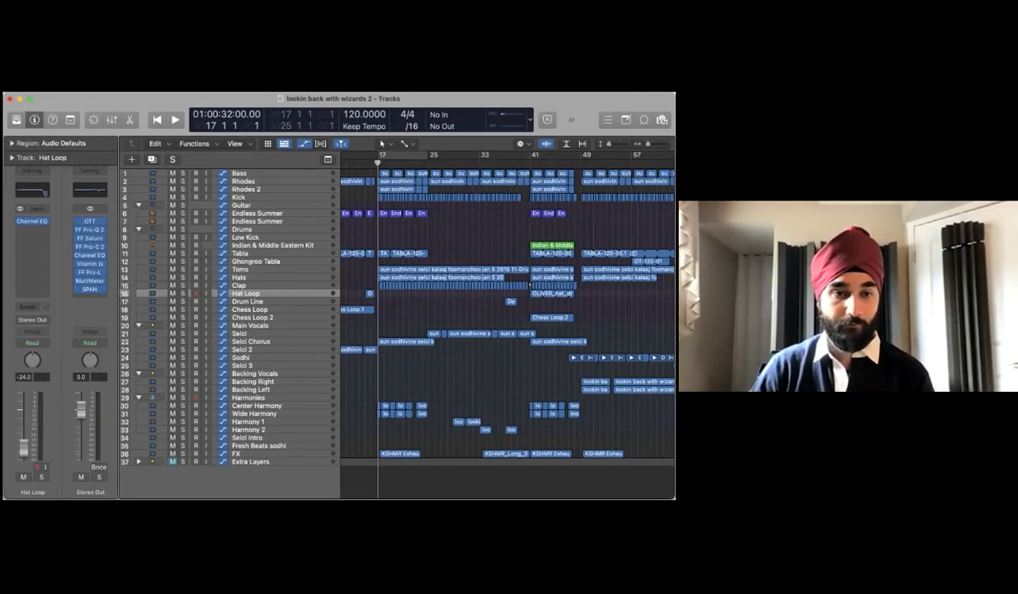
click(248, 253)
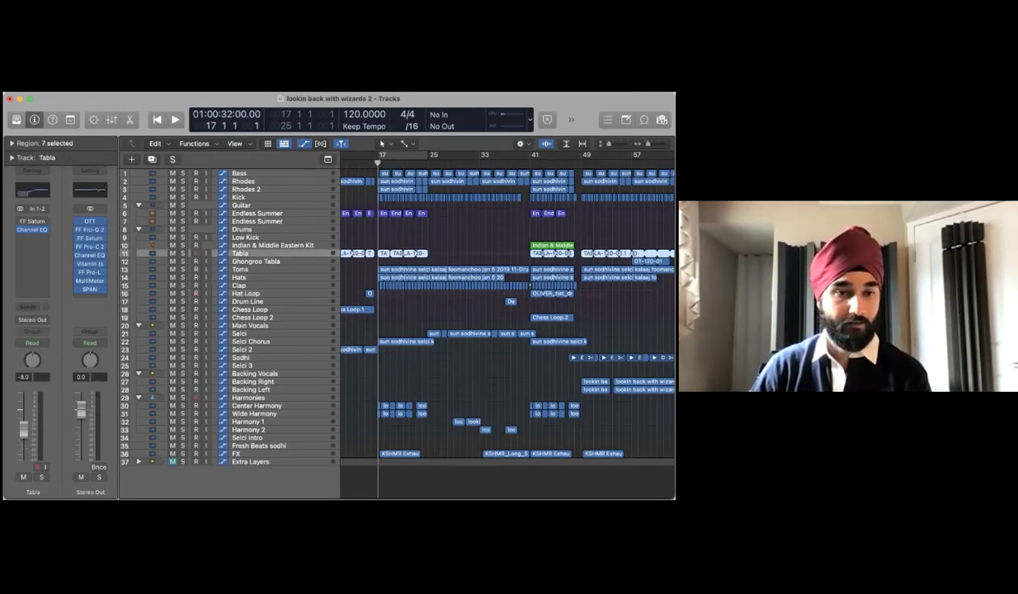
click(257, 213)
click(257, 221)
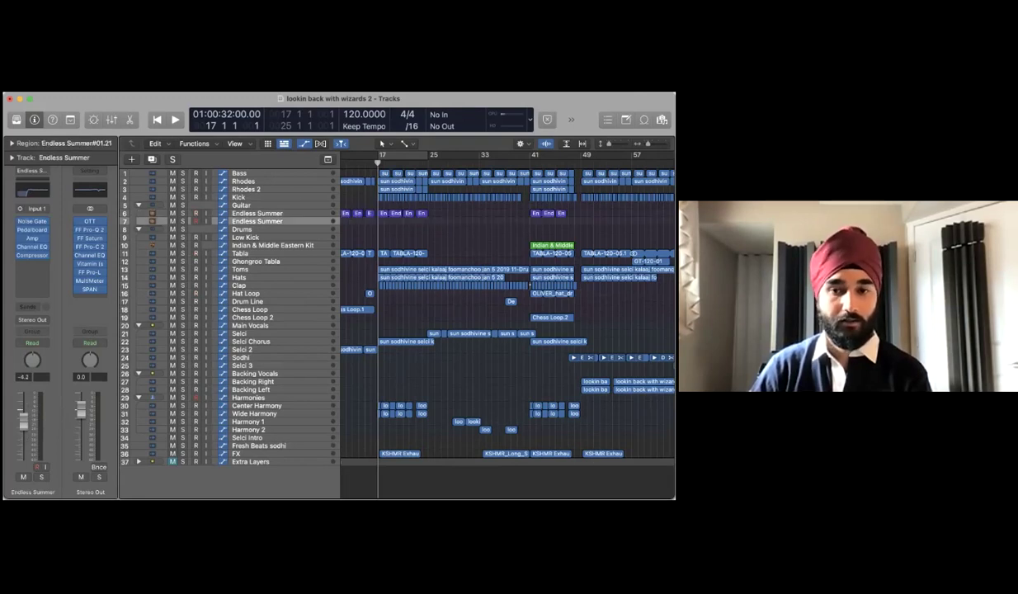
click(257, 213)
click(238, 197)
click(246, 189)
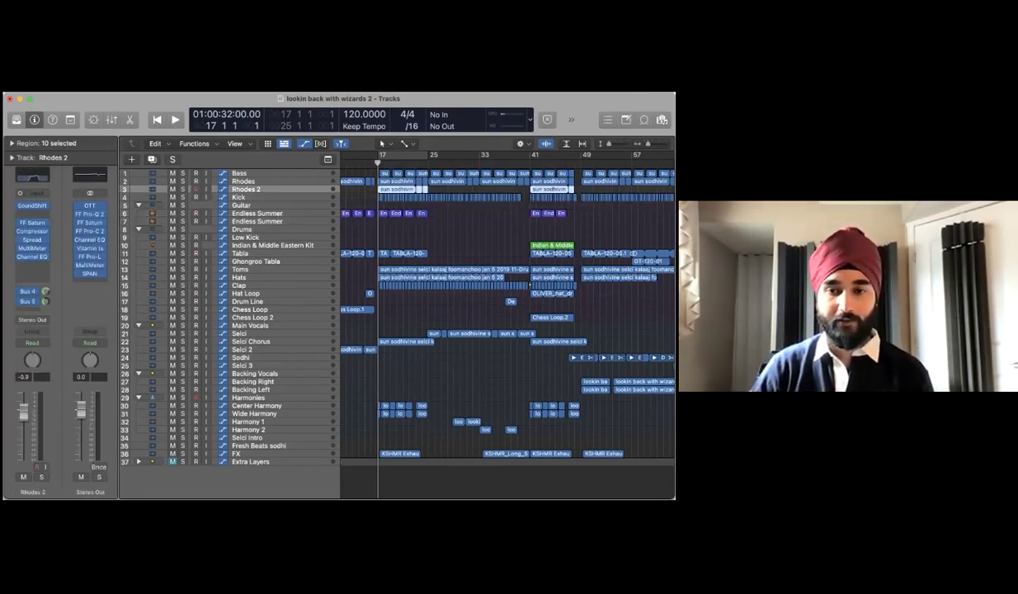
Select the Tabla track and audition it from bar 17
click(248, 253)
scroll(508, 313, left, 3)
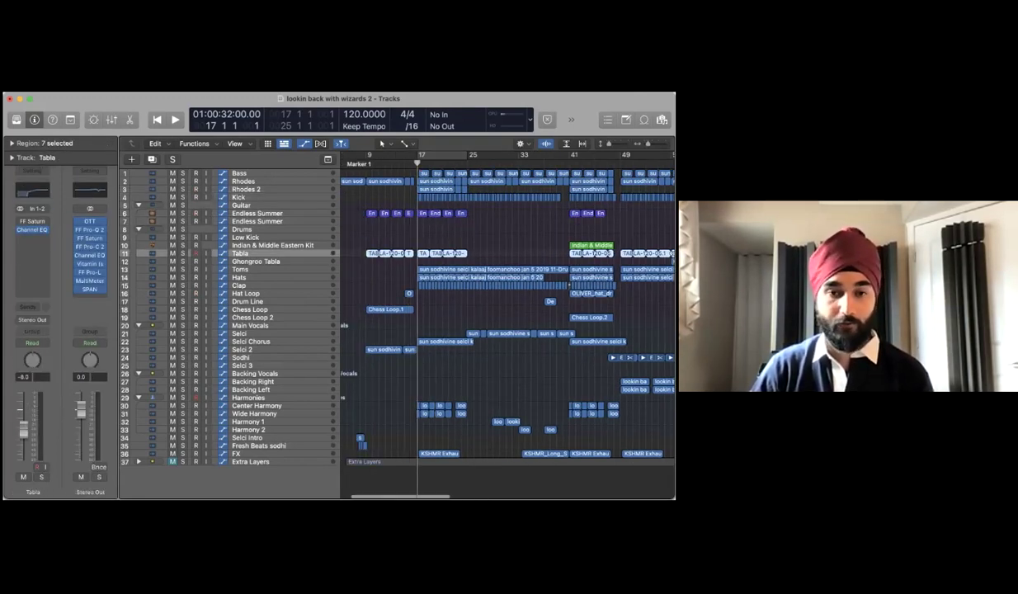
key(s)
key(space)
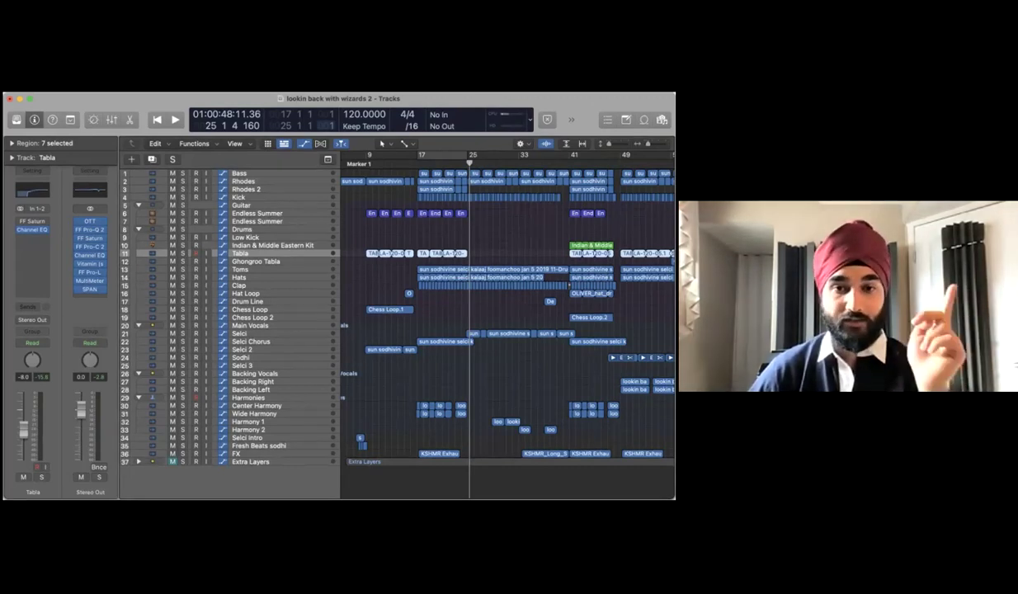
Place the playhead at bar 16, open the Compressor on the Rhodes track and switch its display to Meter
click(243, 181)
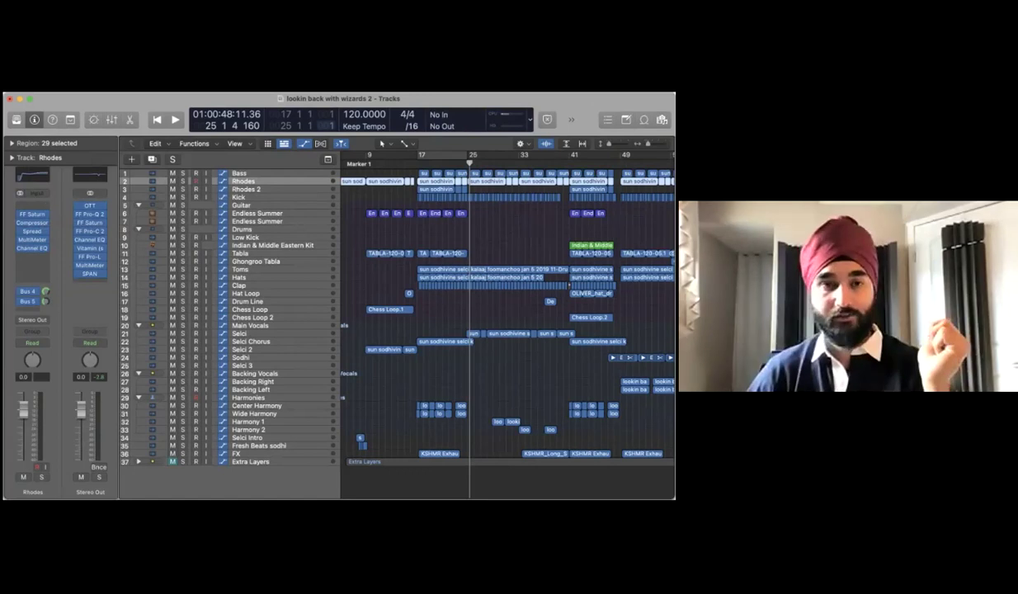
click(411, 163)
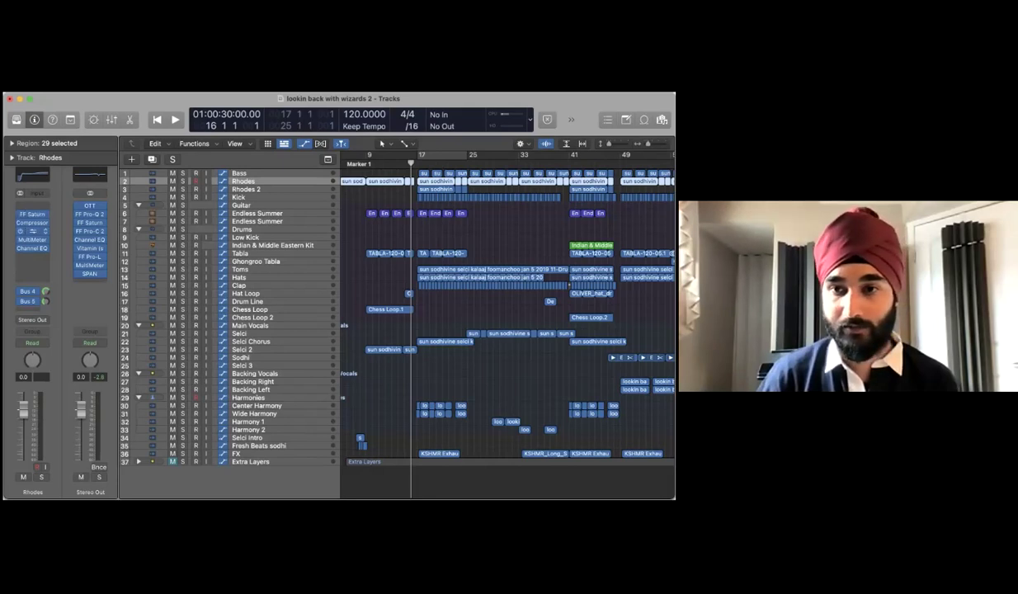
click(33, 223)
drag(432, 151, 221, 156)
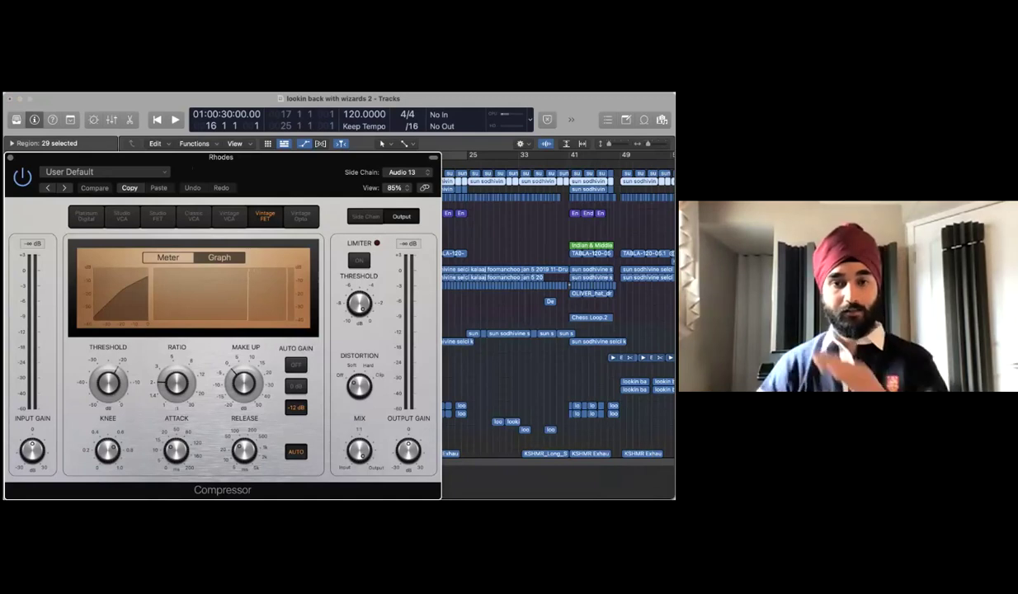
click(167, 257)
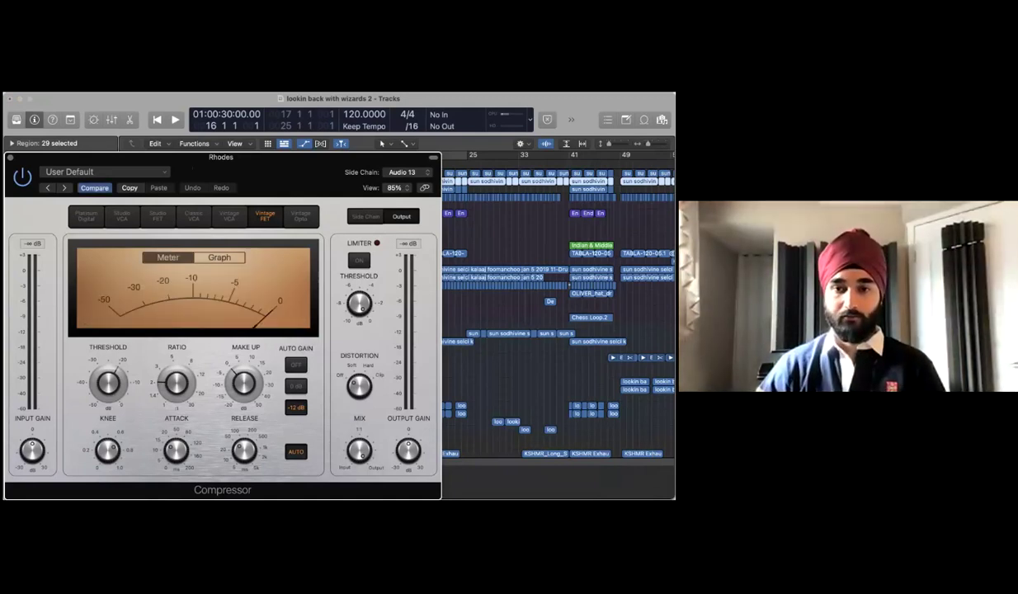
Play the full mix from bar 16 while watching the Rhodes Compressor's meter, then stop playback
drag(192, 168, 231, 123)
key(space)
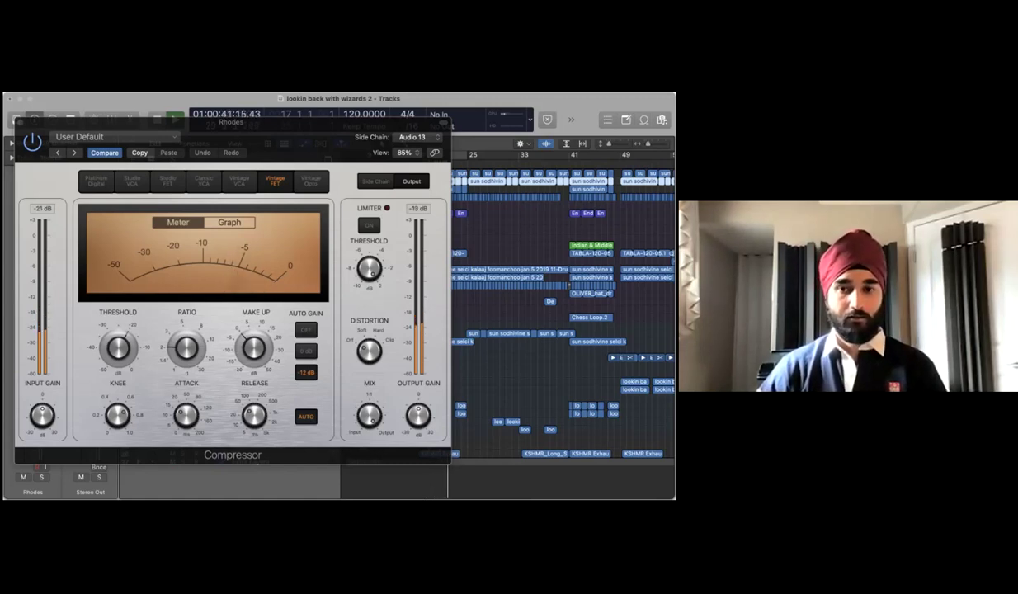
drag(231, 124, 267, 223)
click(372, 175)
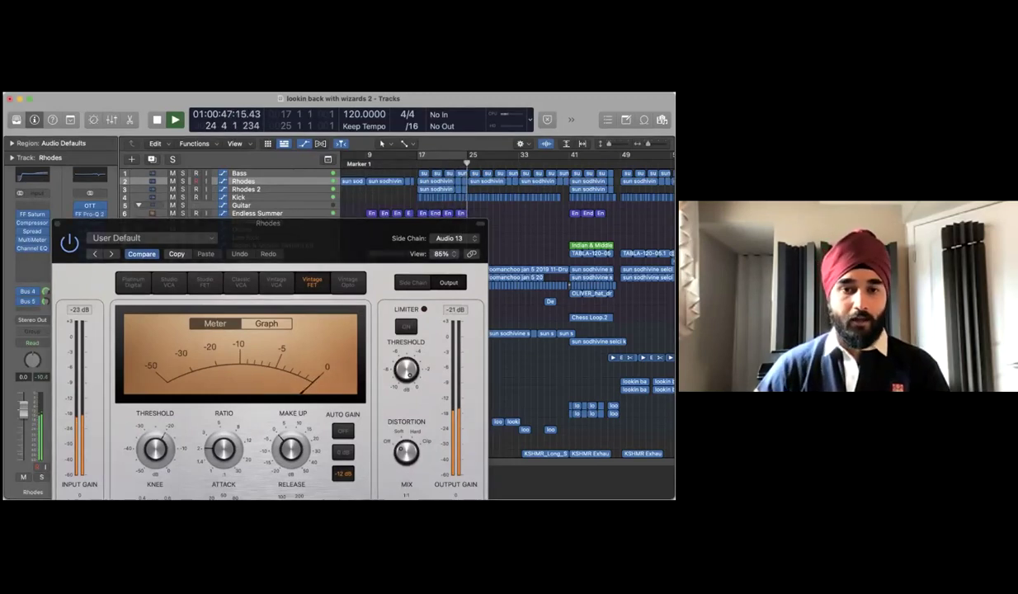
key(space)
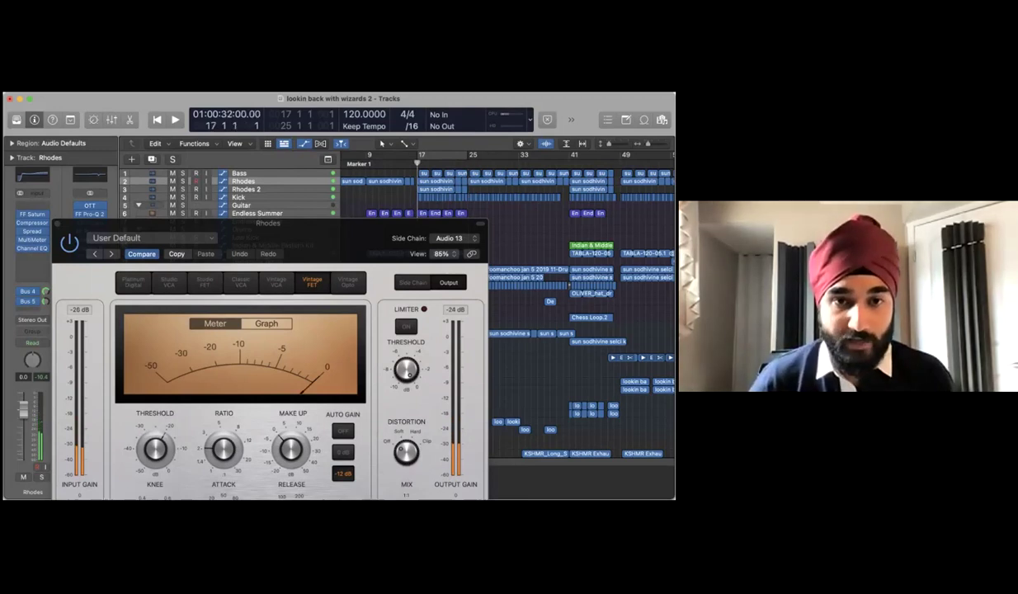
Solo Rhodes and play it from bar 17 while watching its Compressor meter, then stop and close the plug-in window
key(s)
drag(268, 223, 219, 152)
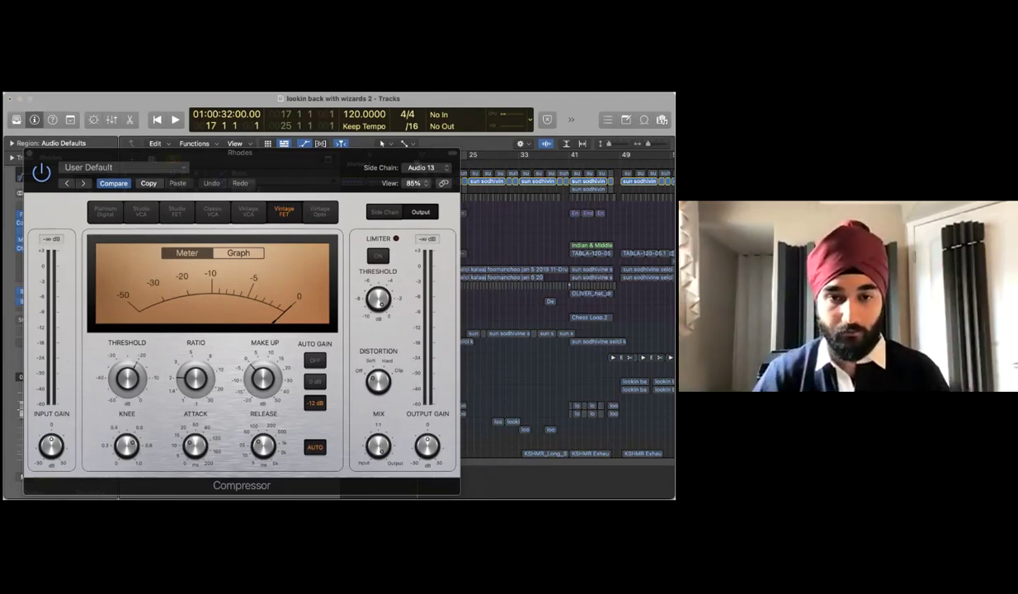
key(space)
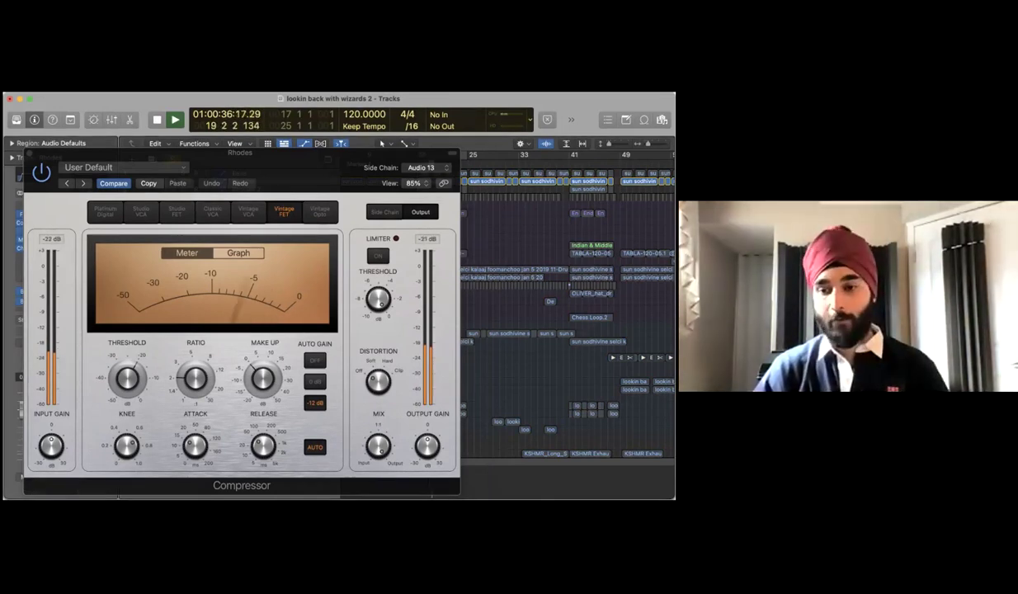
key(space)
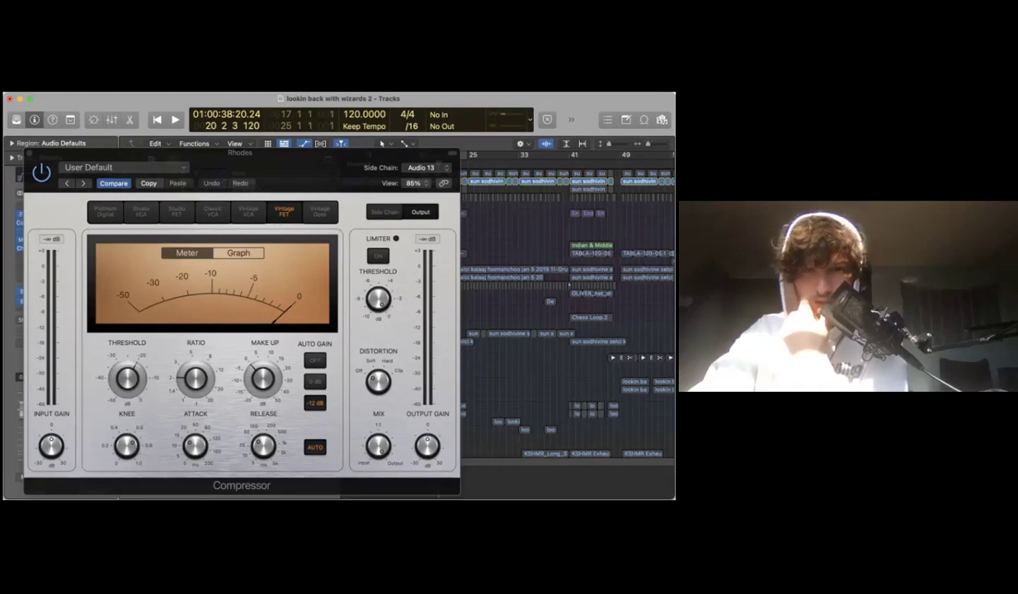
drag(240, 153, 238, 219)
key(super+w)
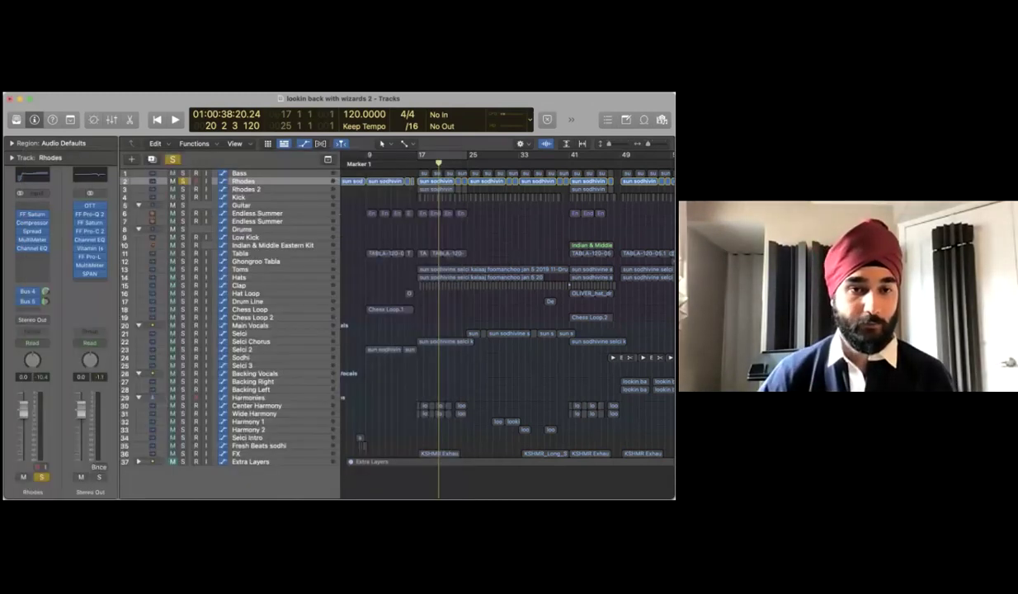
Select the Bass track, clear all solos and hide the track automation, with the playhead back at bar 17
key(Up)
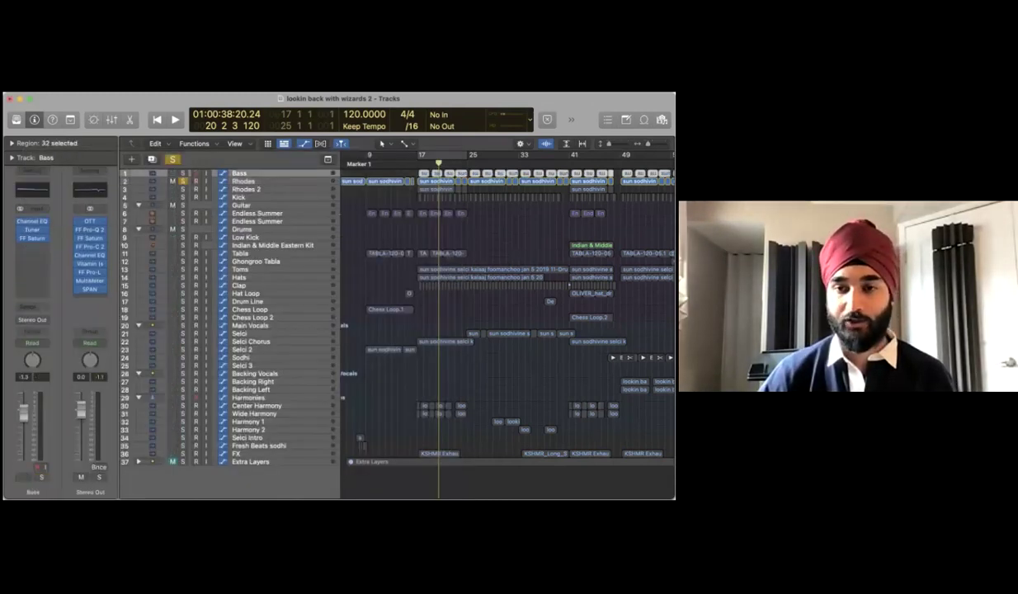
key(ctrl+alt+super+s)
key(super+Right)
key(super+Right)
key(super+Right)
key(super+Down)
key(super+Down)
key(super+Down)
key(super+Down)
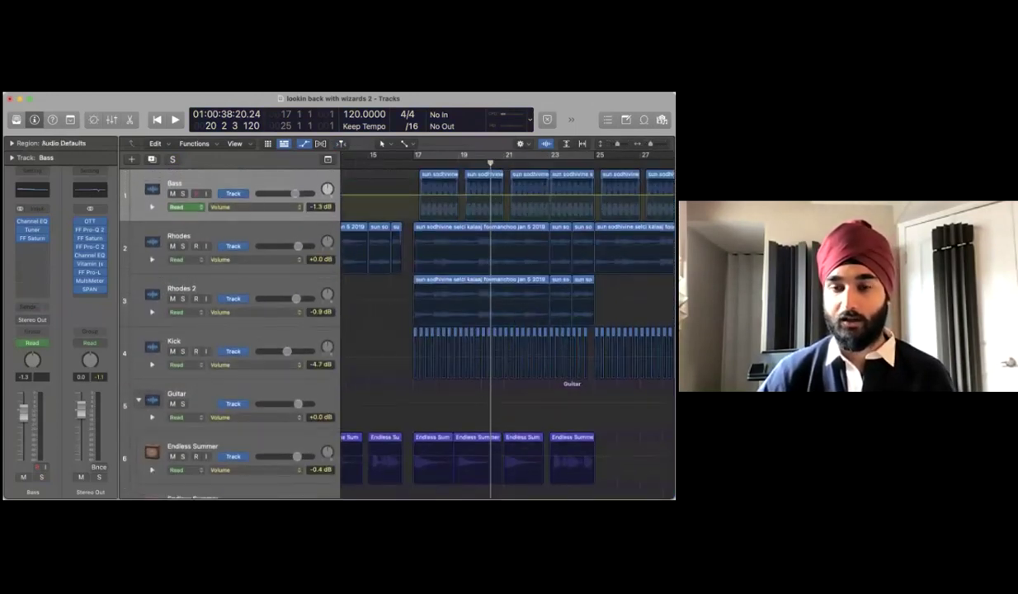
key(a)
key(Return)
Solo Bass and play it from bar 17, then stop and take it out of solo
key(super+Right)
key(super+Right)
key(super+Right)
key(super+Right)
key(super+Right)
key(super+Right)
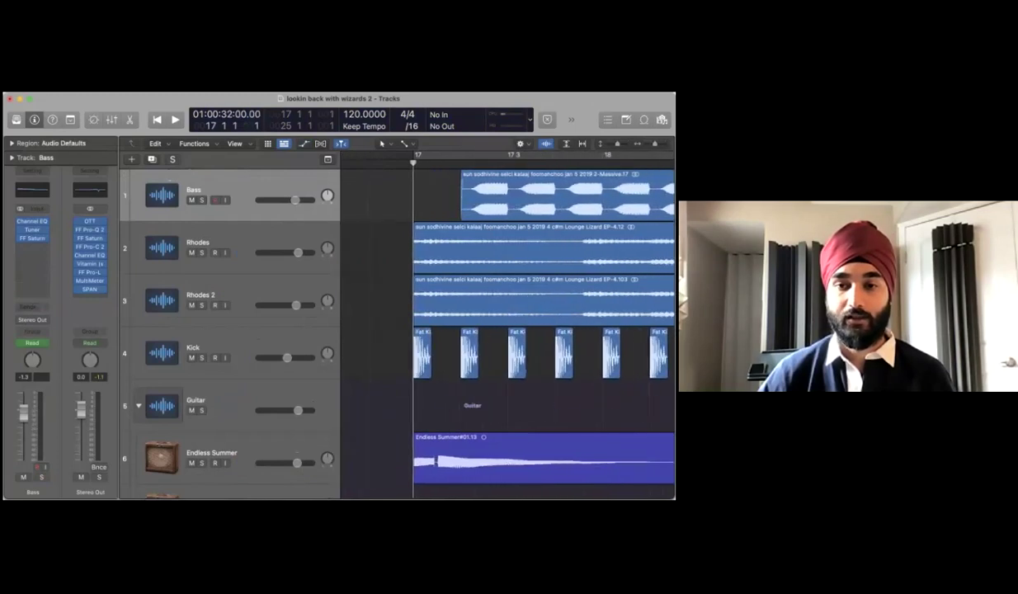
key(super+Left)
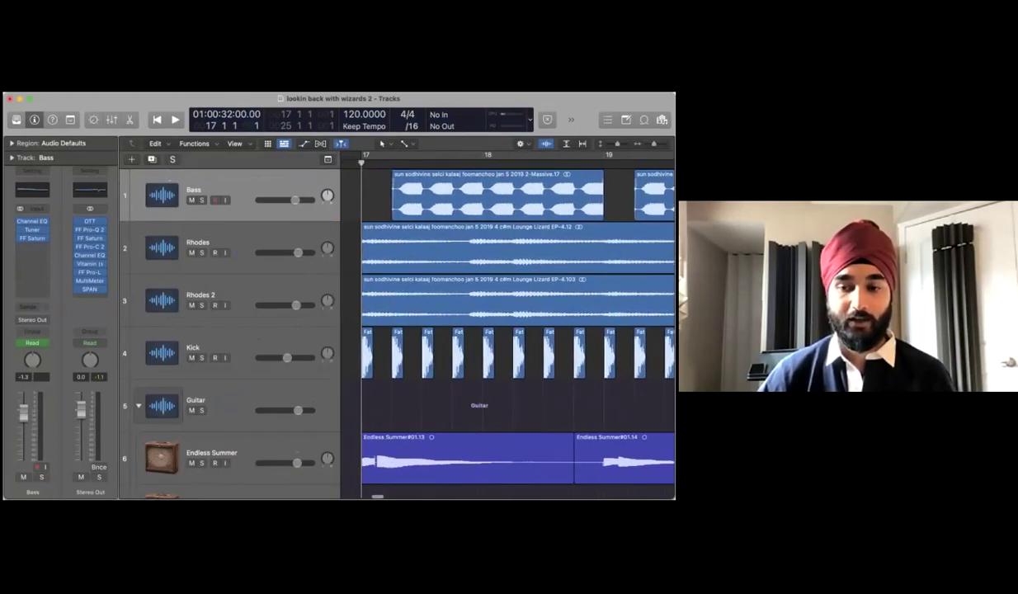
key(s)
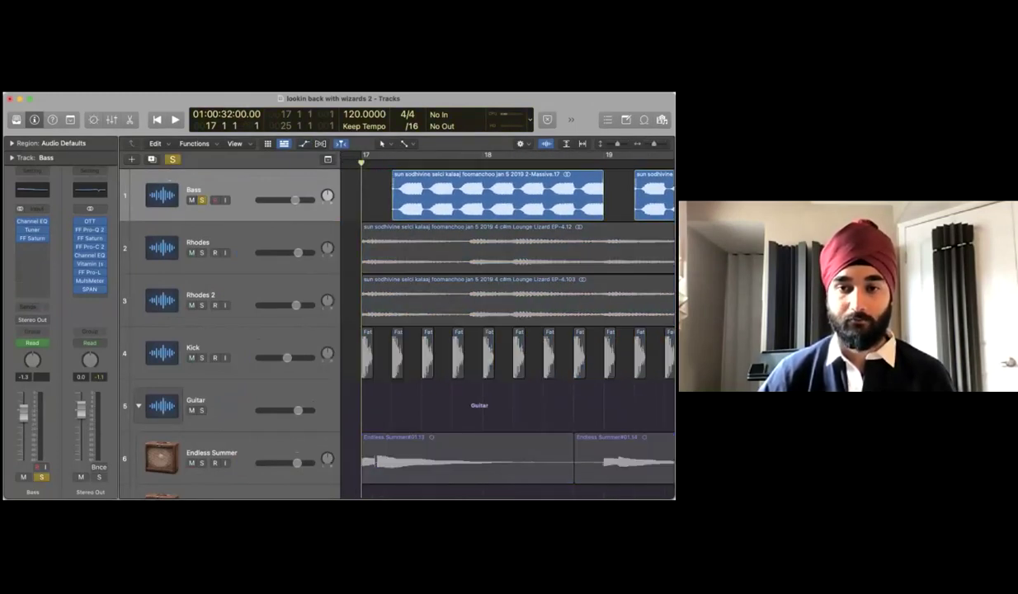
key(space)
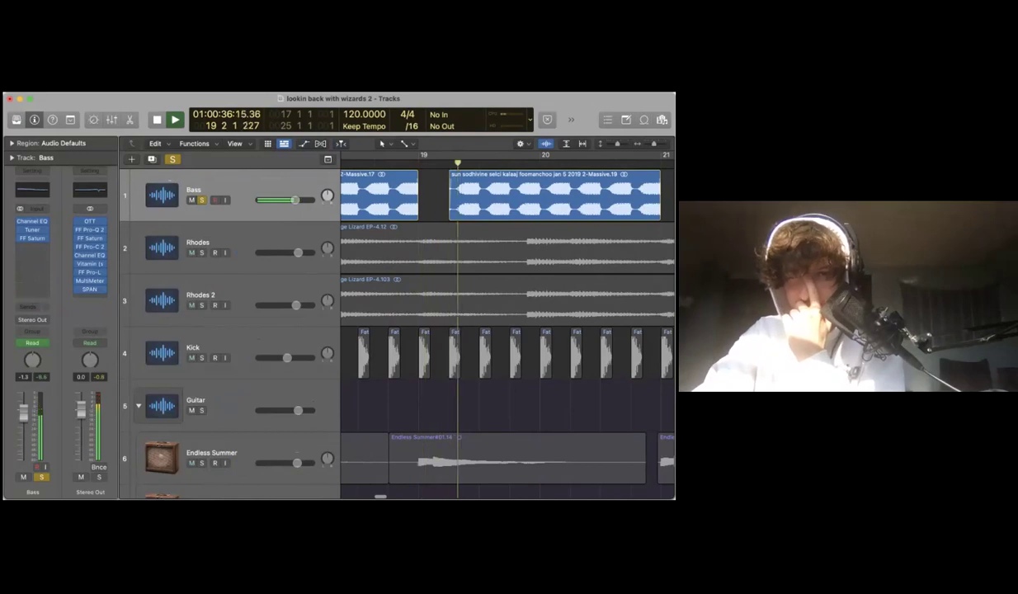
key(super+Left)
key(space)
key(s)
Solo the Kick track and move it directly below Bass in the track list
key(super+Up)
key(super+Up)
key(super+Up)
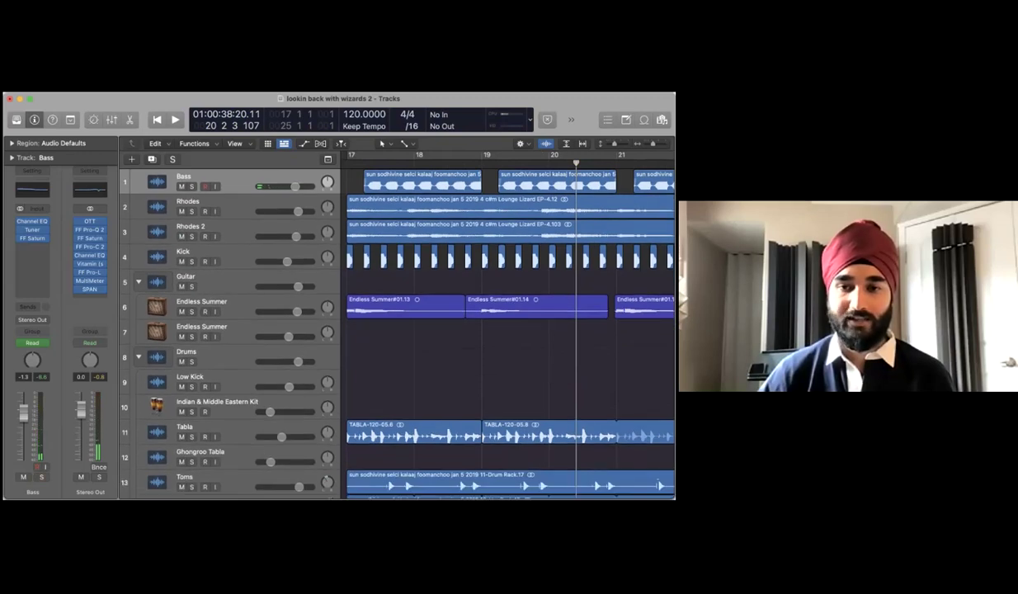
click(191, 261)
key(super+Down)
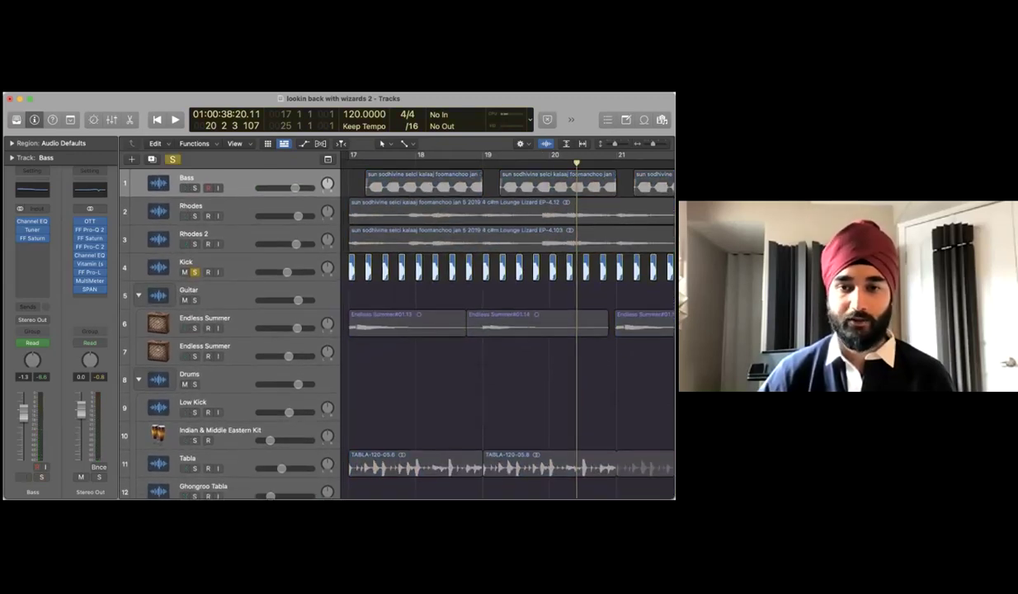
key(super+Right)
drag(162, 267, 161, 212)
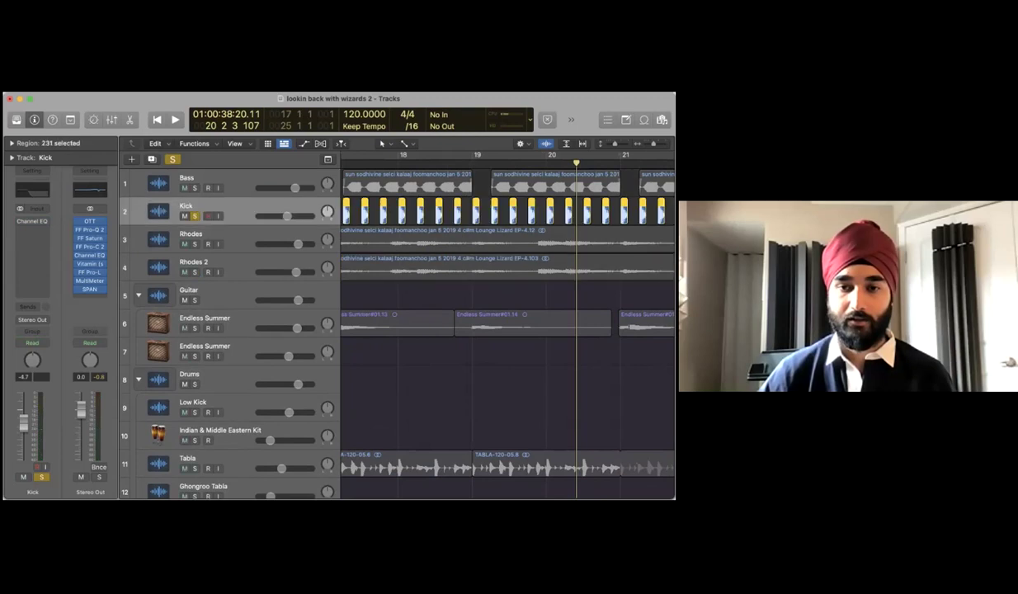
Add Bass to the solo with Kick and play the two together from around bar 17
click(361, 163)
key(super+Right)
key(super+Right)
key(super+Right)
key(super+Right)
key(super+Right)
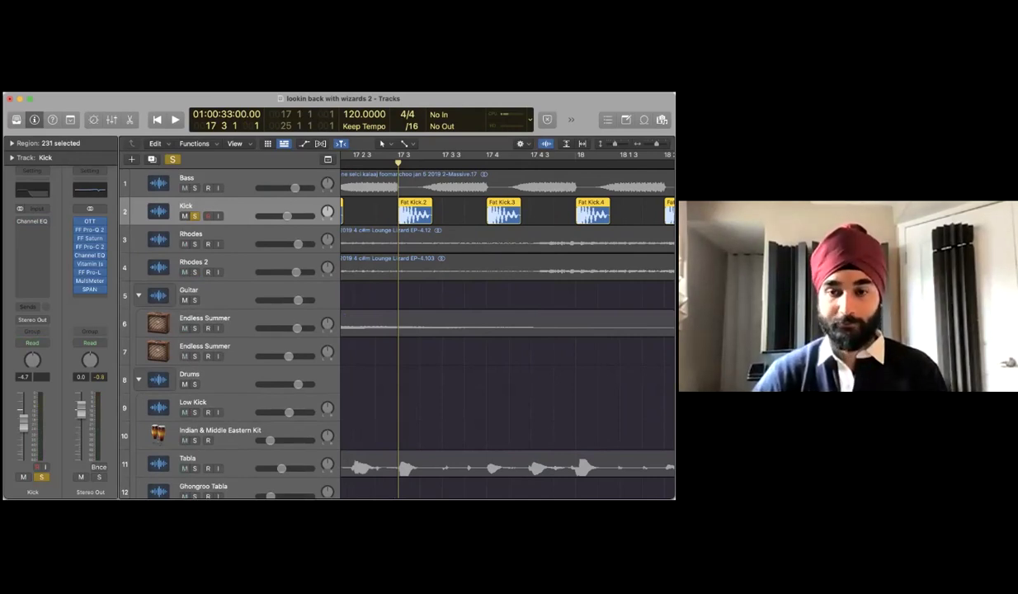
click(195, 188)
key(comma)
scroll(508, 330, left, 3)
key(space)
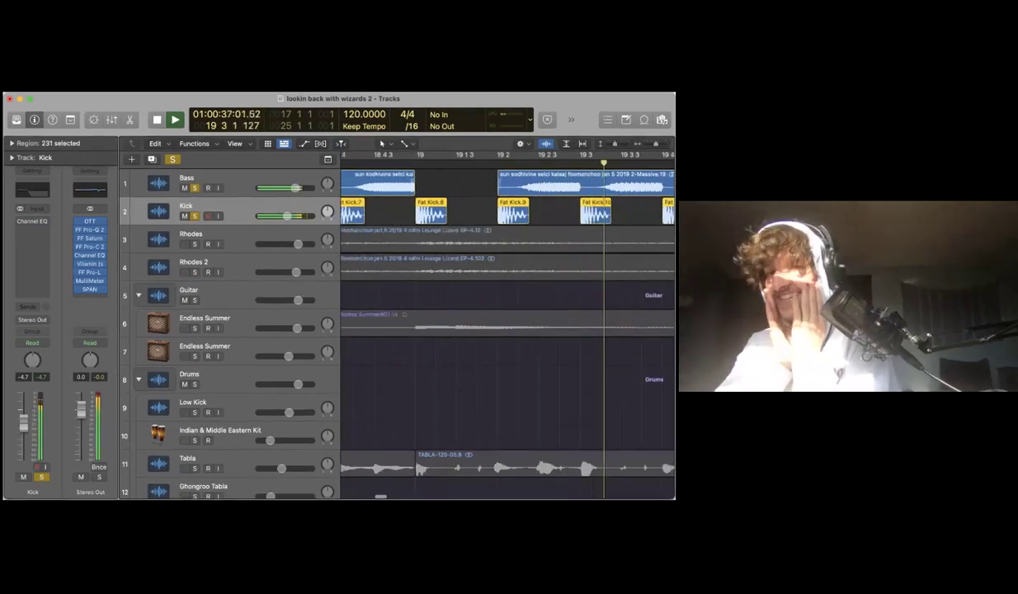
Stop the soloed Bass and Kick playback and return the playhead to bar 17
key(super+Left)
key(super+Left)
key(super+Left)
key(space)
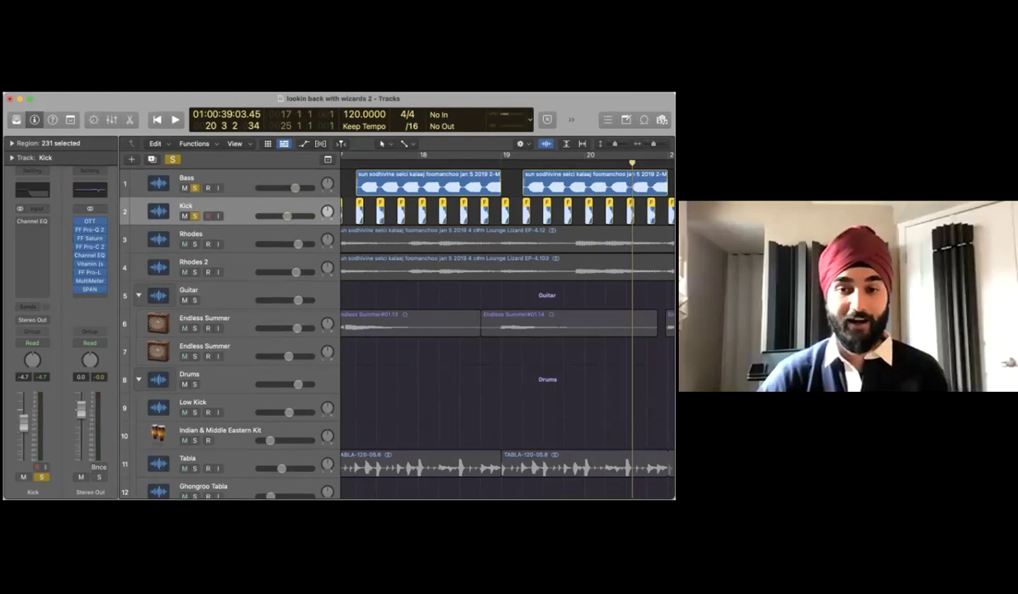
scroll(507, 330, down, 3)
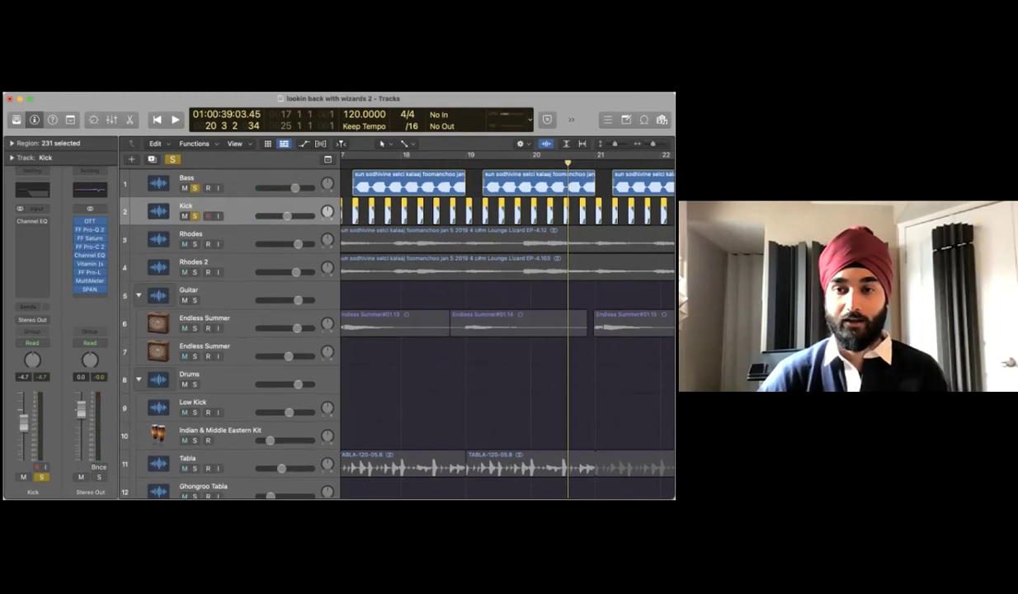
scroll(508, 322, left, 5)
key(Return)
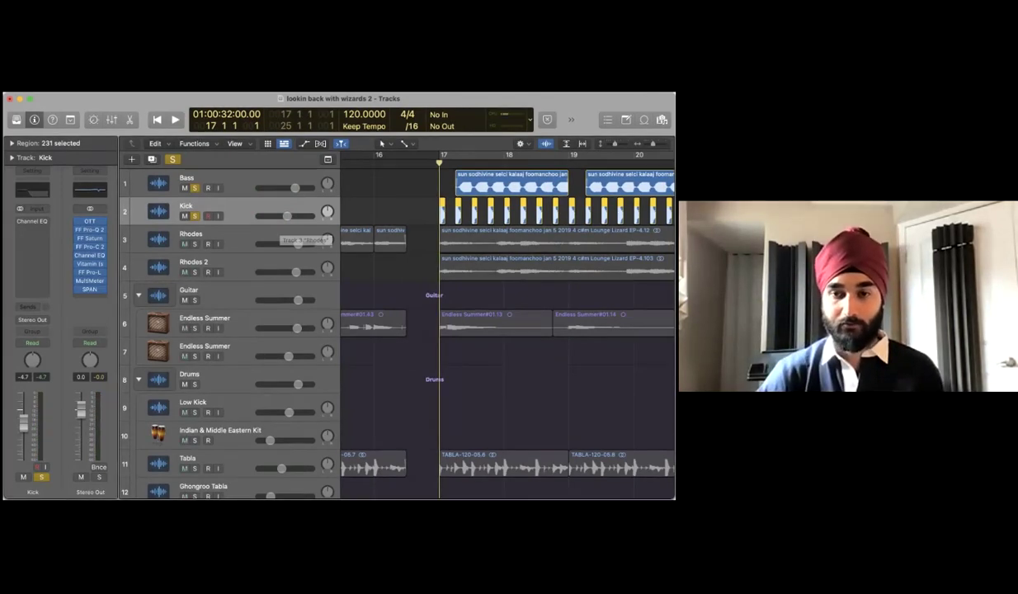
Take Bass and Kick out of solo and play the full arrangement from bar 17, then stop it
key(s)
key(space)
key(space)
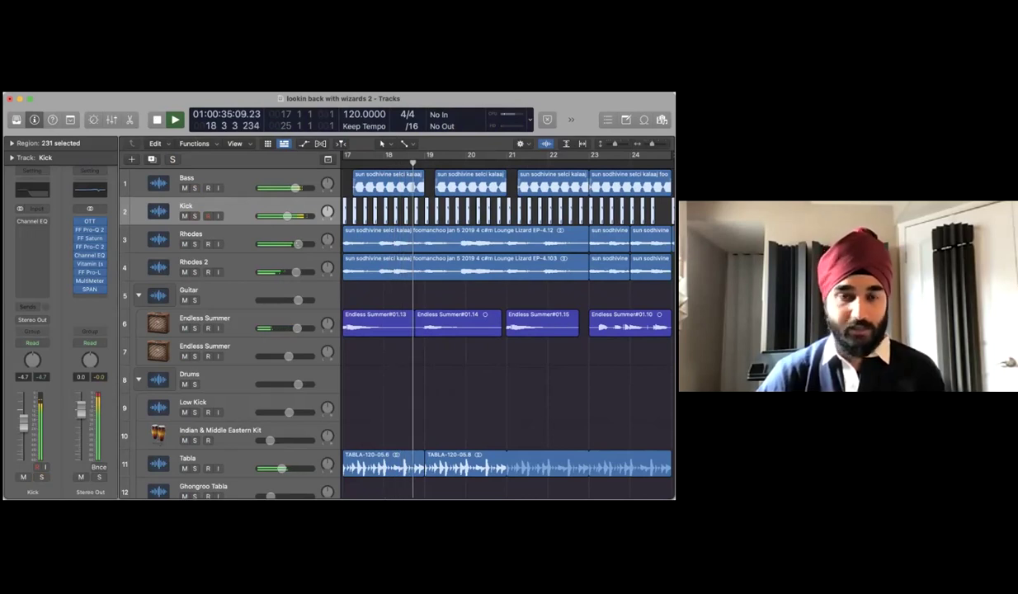
scroll(508, 331, down, 2)
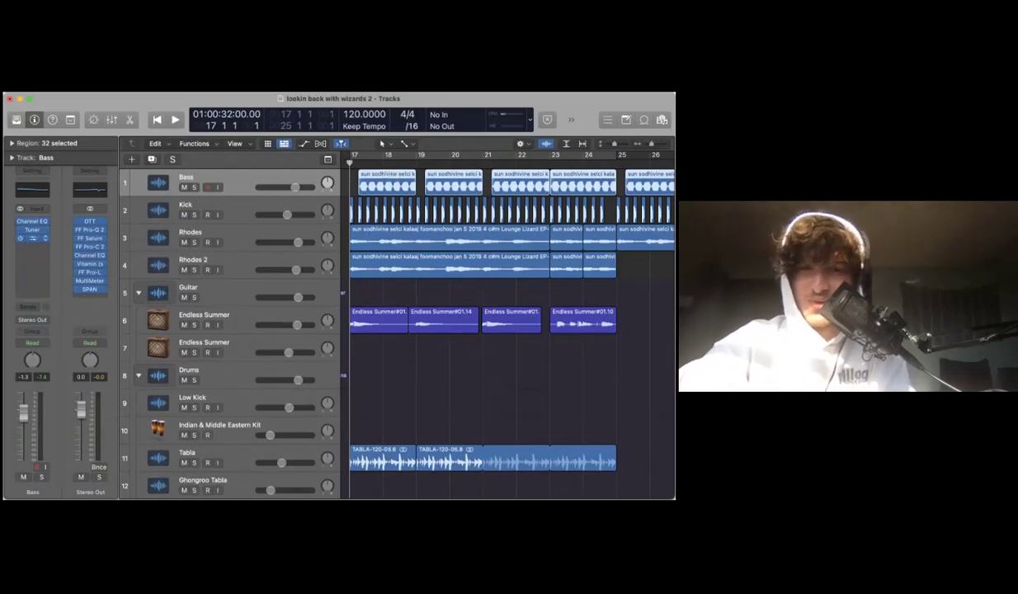
Examine the Heavy Saturation band in the Bass track's FF Saturn plug-in, repositioning its window as needed, then close it
click(33, 238)
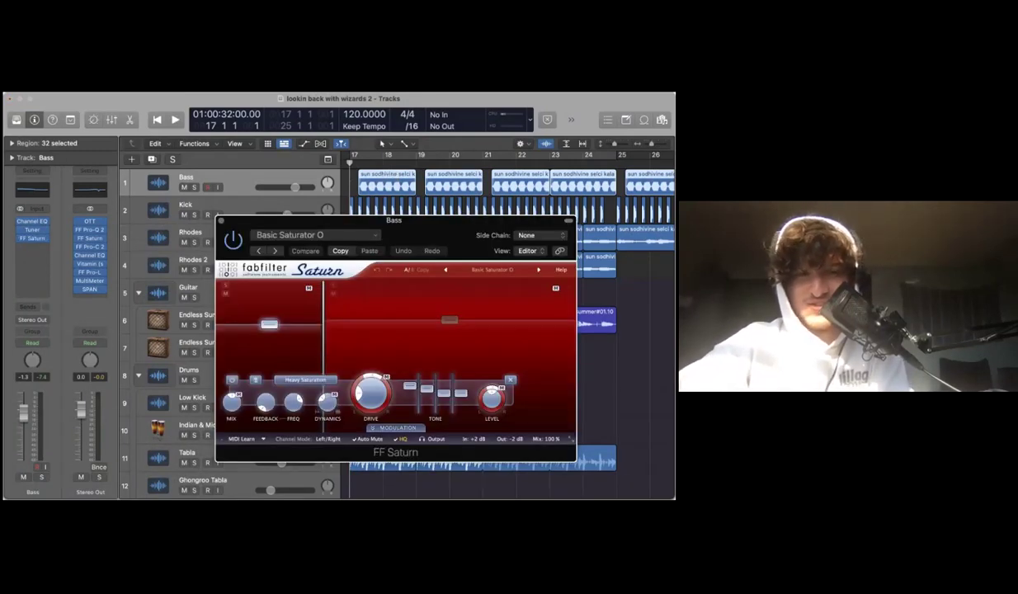
key(super+w)
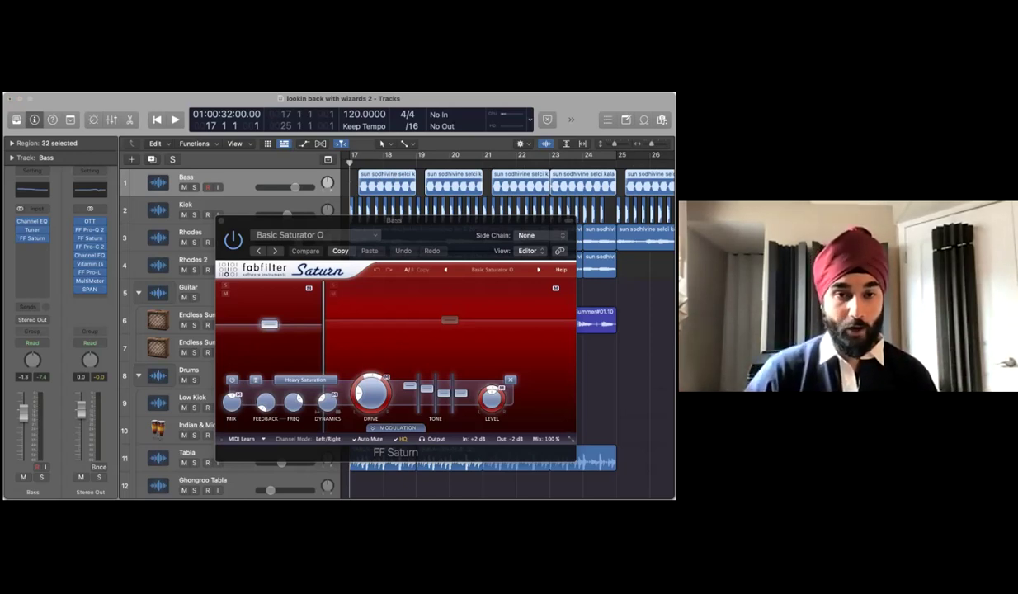
drag(394, 221, 443, 215)
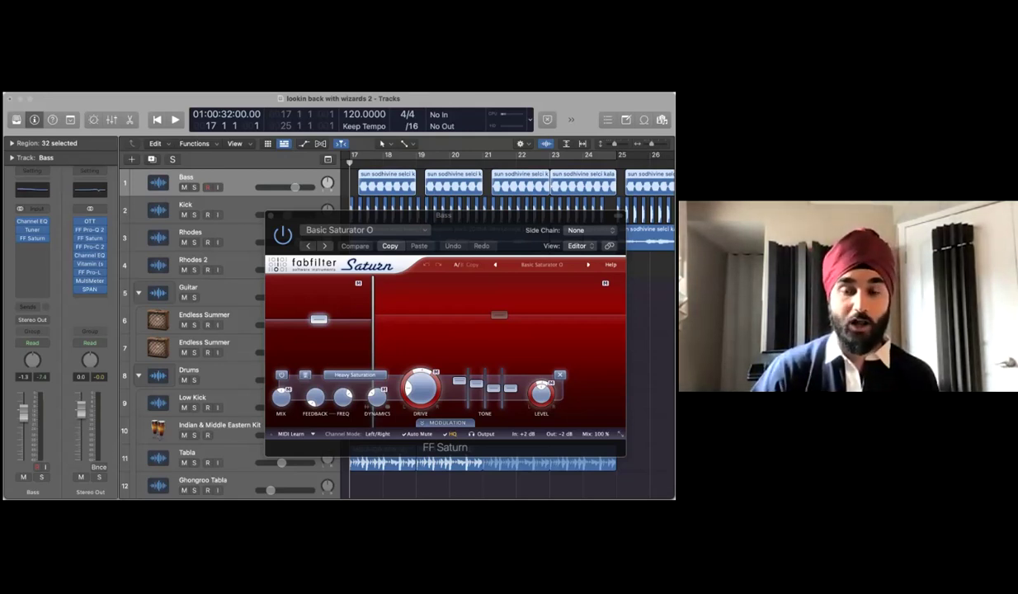
key(super+w)
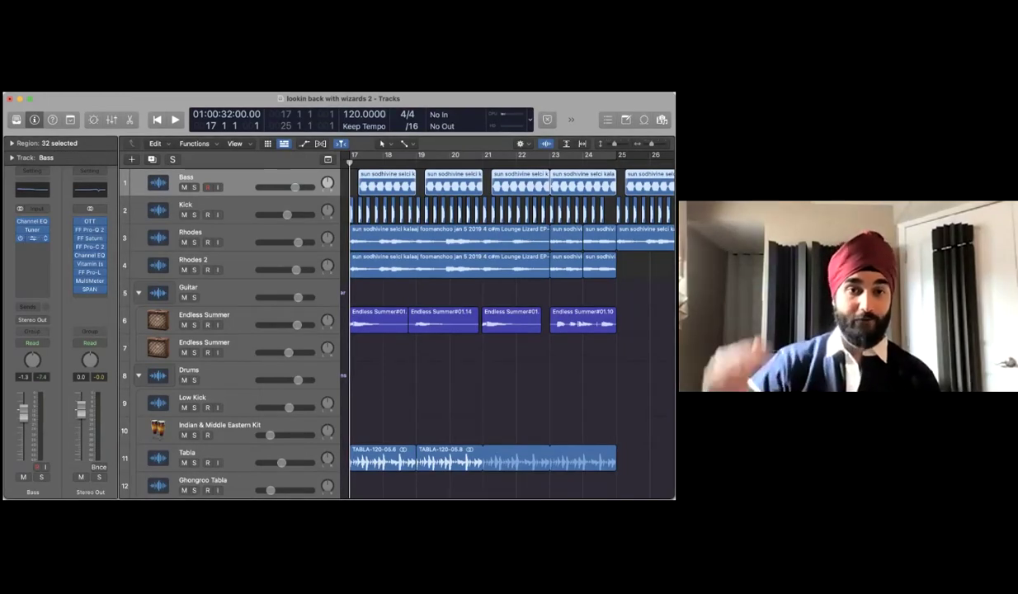
click(32, 238)
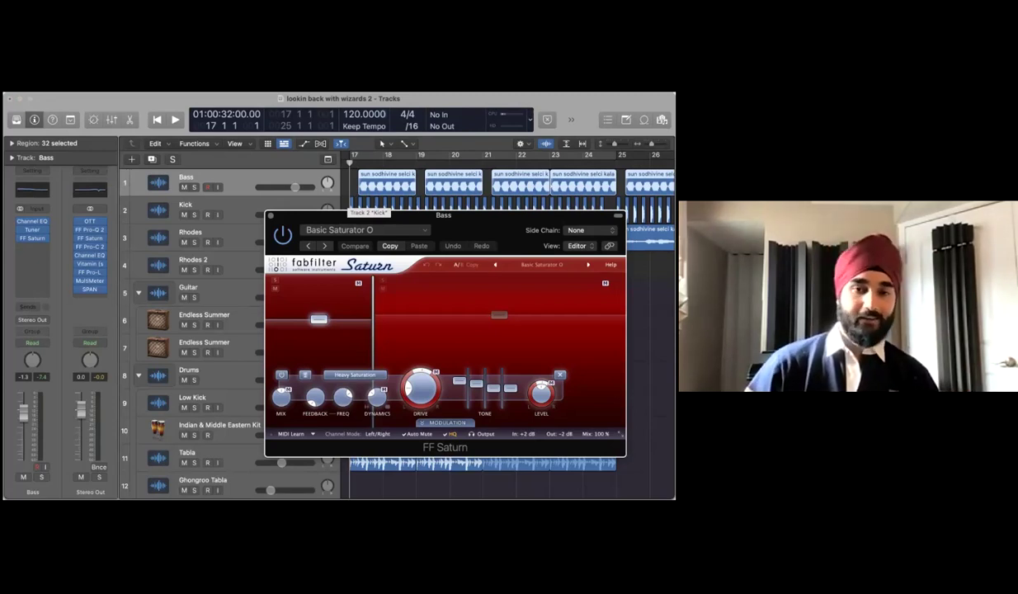
drag(444, 216, 405, 189)
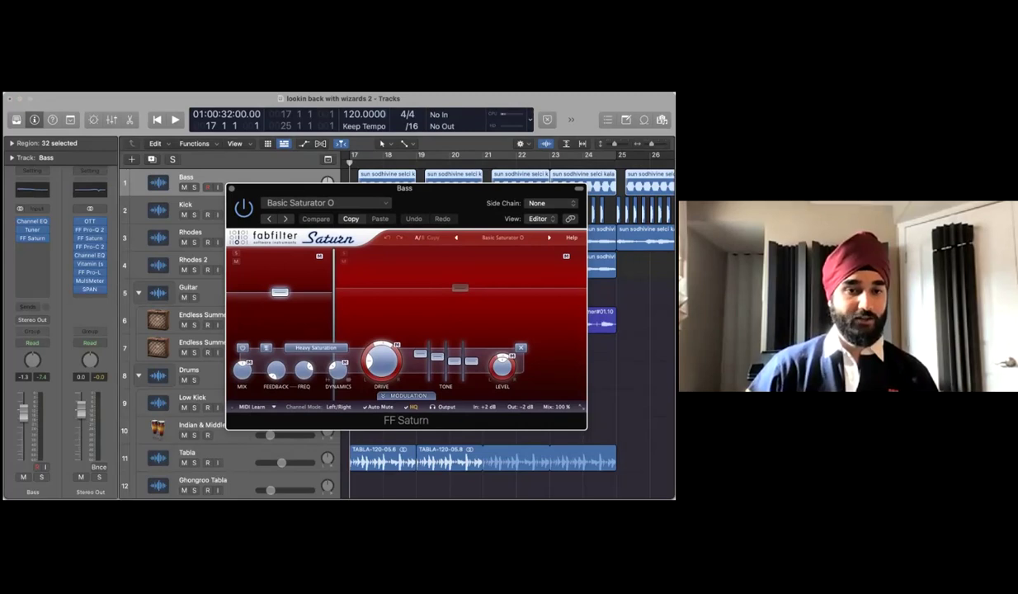
key(v)
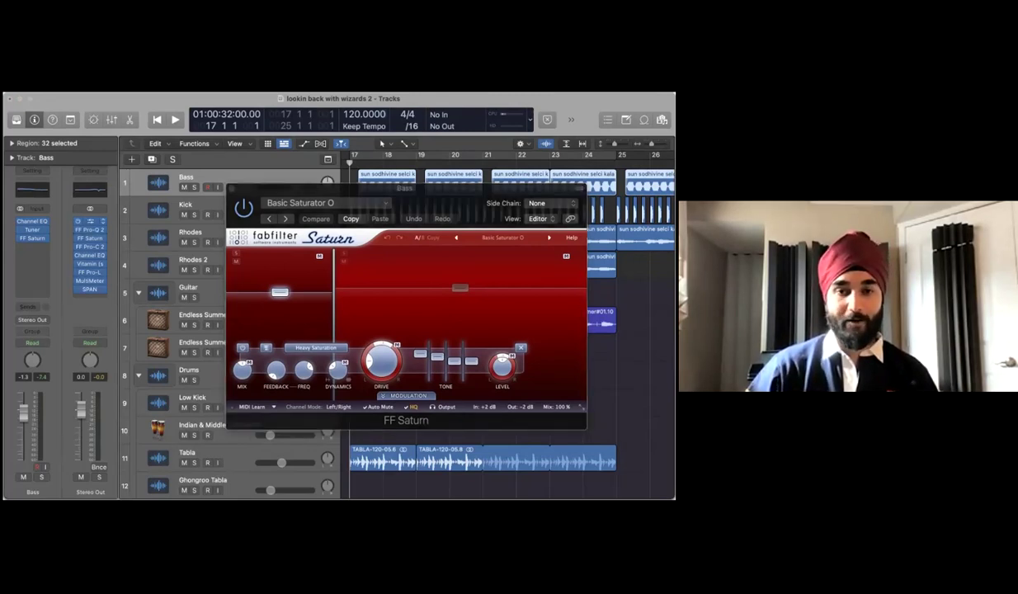
drag(405, 189, 425, 192)
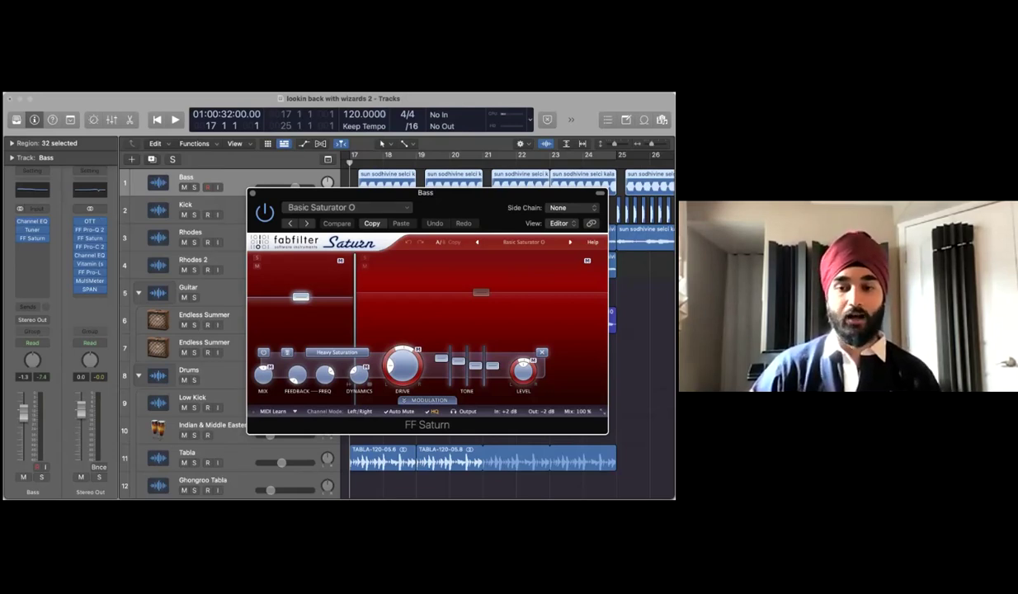
key(super+w)
Fit every track from Bass to Extra Layers in view and narrow the track header area to widen the arrangement
key(super+Left)
key(super+Left)
key(super+Up)
key(super+Up)
key(super+Up)
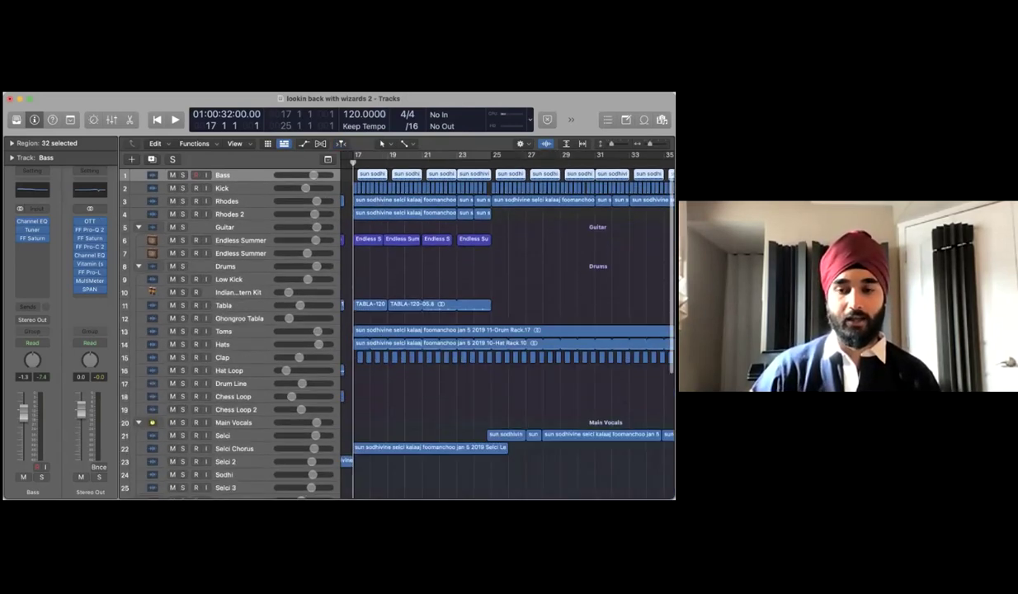
scroll(508, 321, left, 3)
drag(340, 322, 272, 322)
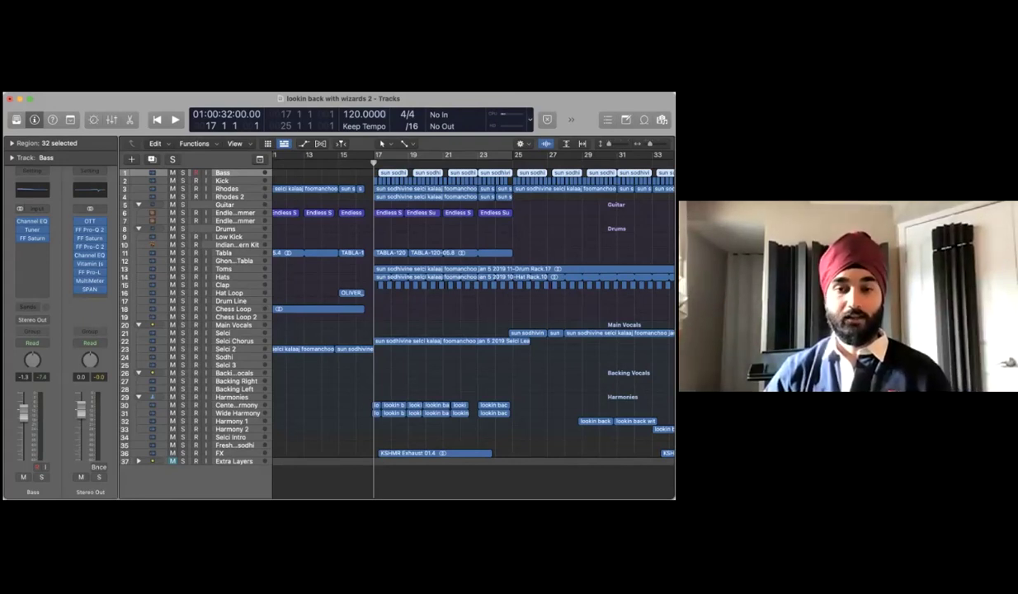
scroll(473, 328, down, 3)
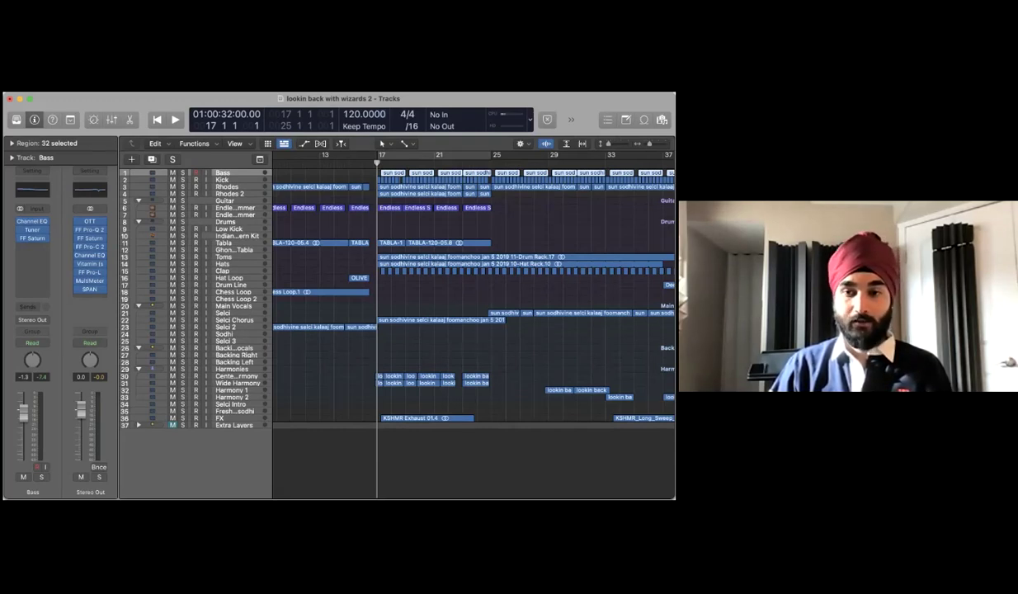
Select the FX track and inspect the SPAN analyzer on the Stereo Out, then close it
click(235, 418)
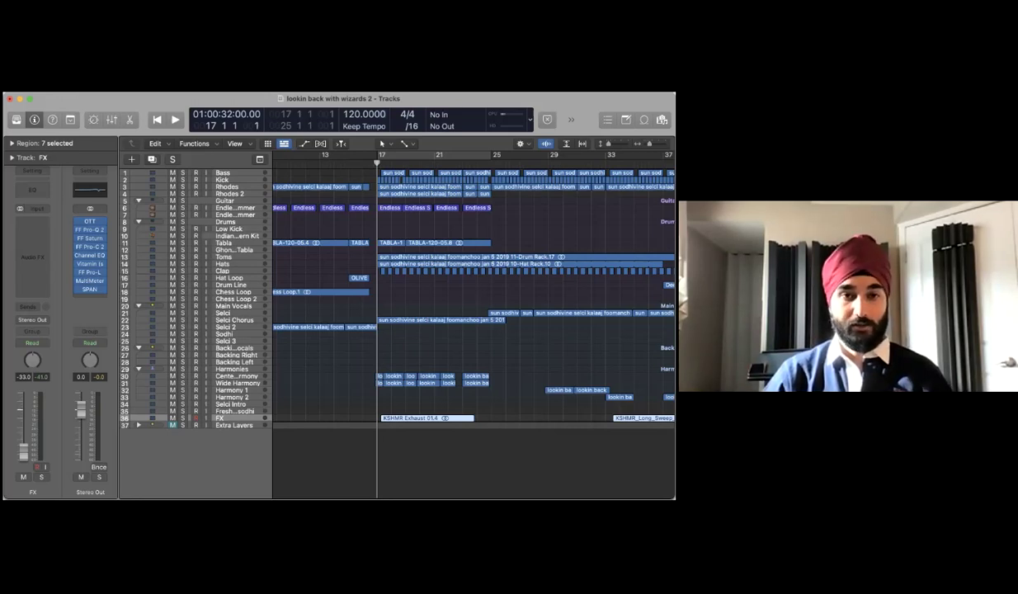
click(89, 289)
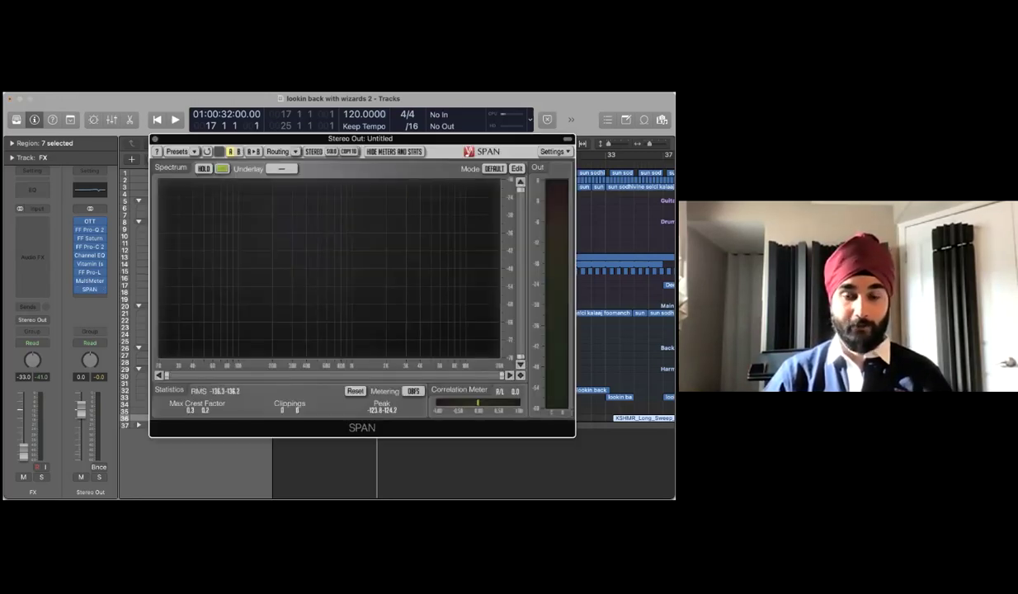
drag(361, 138, 350, 215)
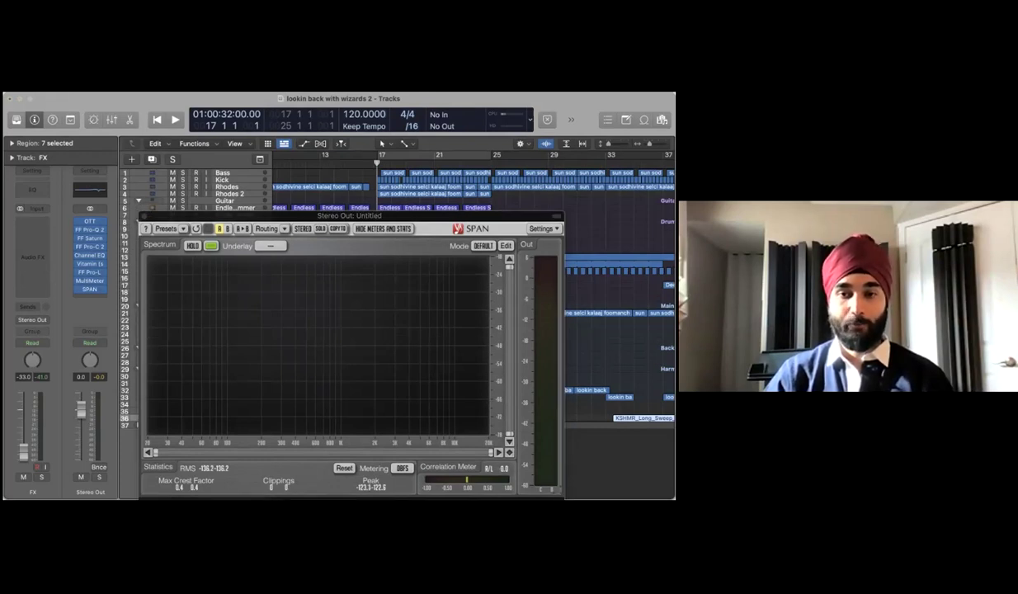
drag(369, 217, 295, 206)
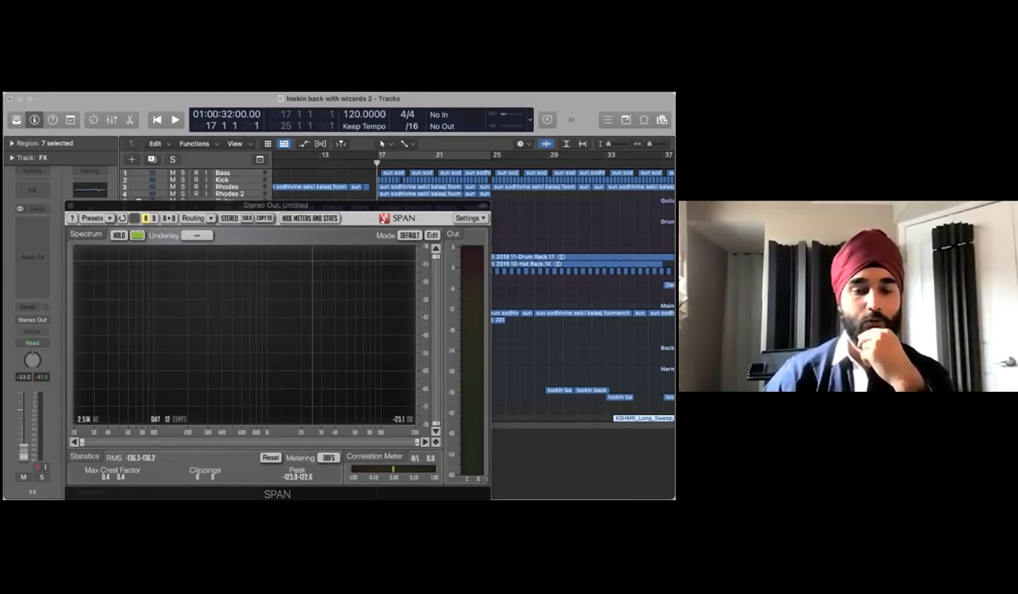
click(70, 205)
key(super+w)
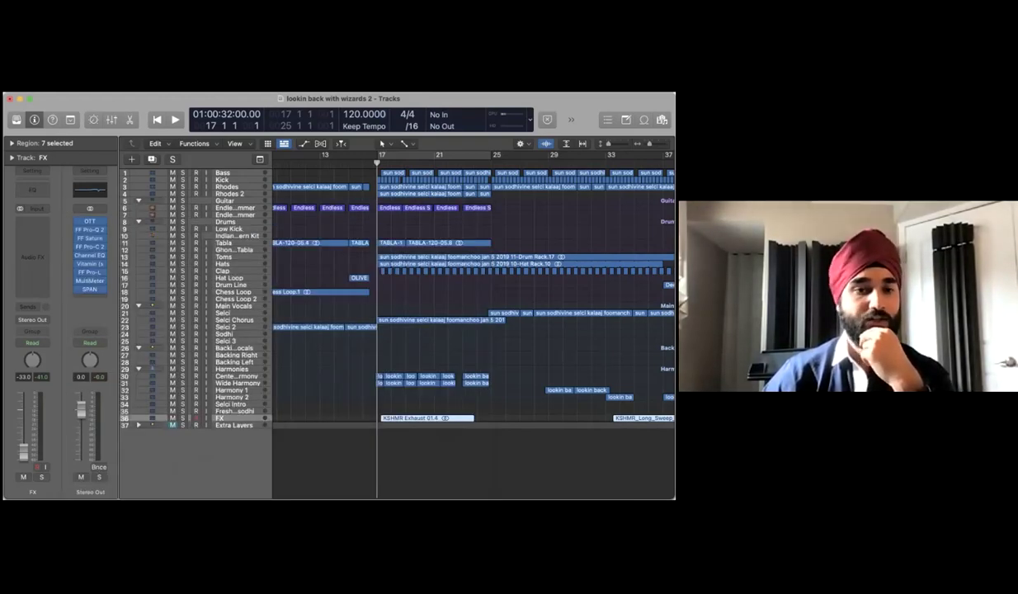
Select the first Endless Summer guitar track and add a stereo Spreader after its Compressor
click(236, 208)
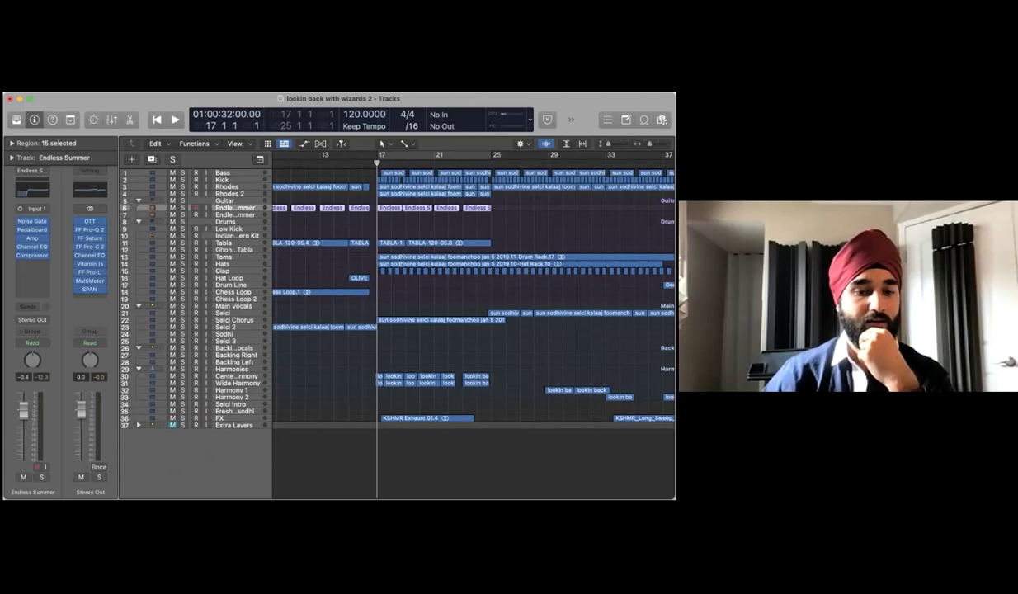
click(33, 264)
mouse_move(59, 442)
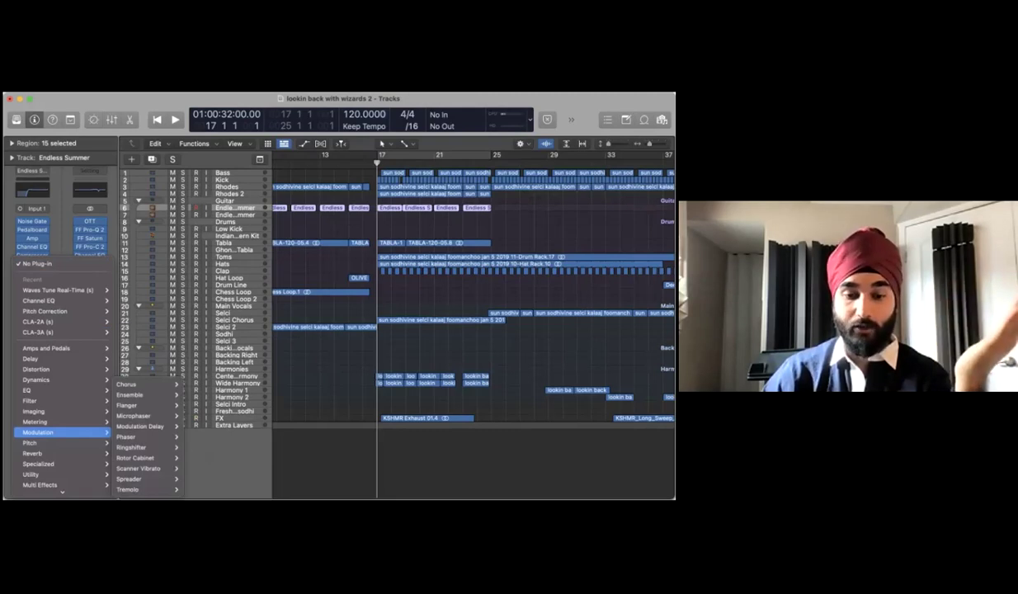
mouse_move(146, 478)
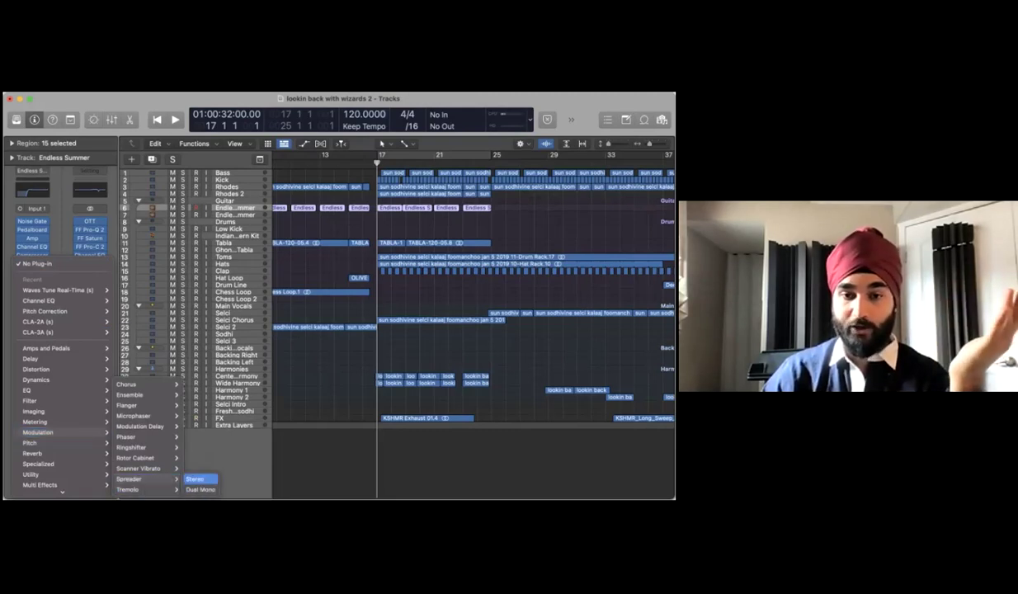
click(199, 479)
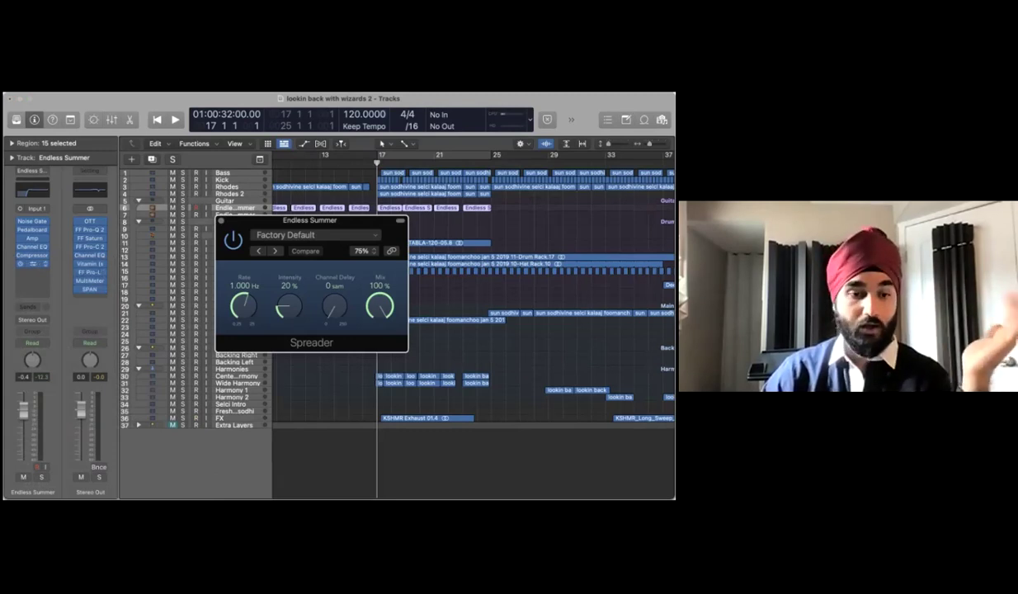
Replace the Spreader on the Endless Summer guitar track with the stereo Stereo Spread plug-in
click(44, 264)
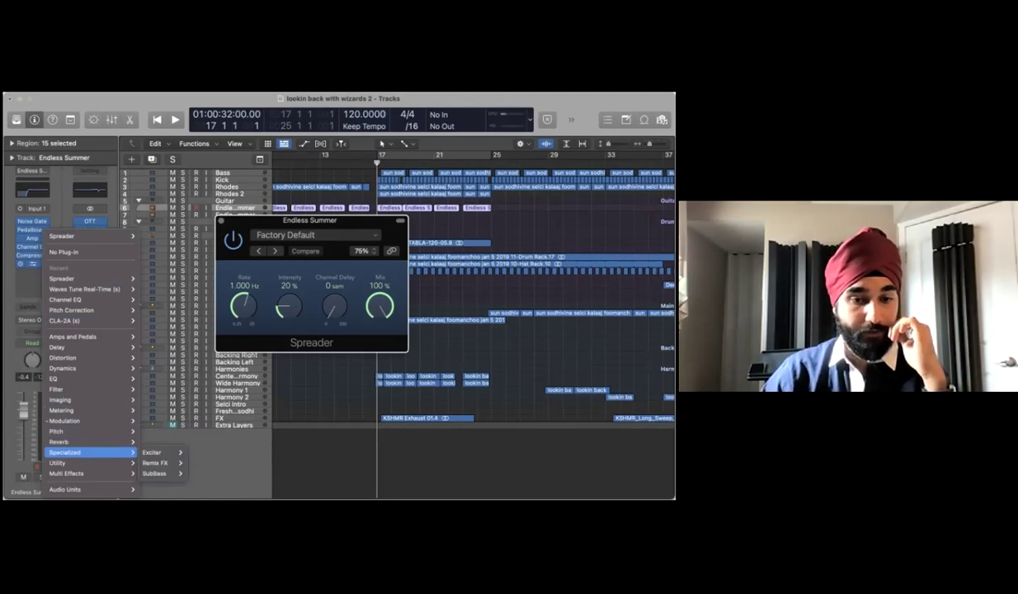
mouse_move(66, 410)
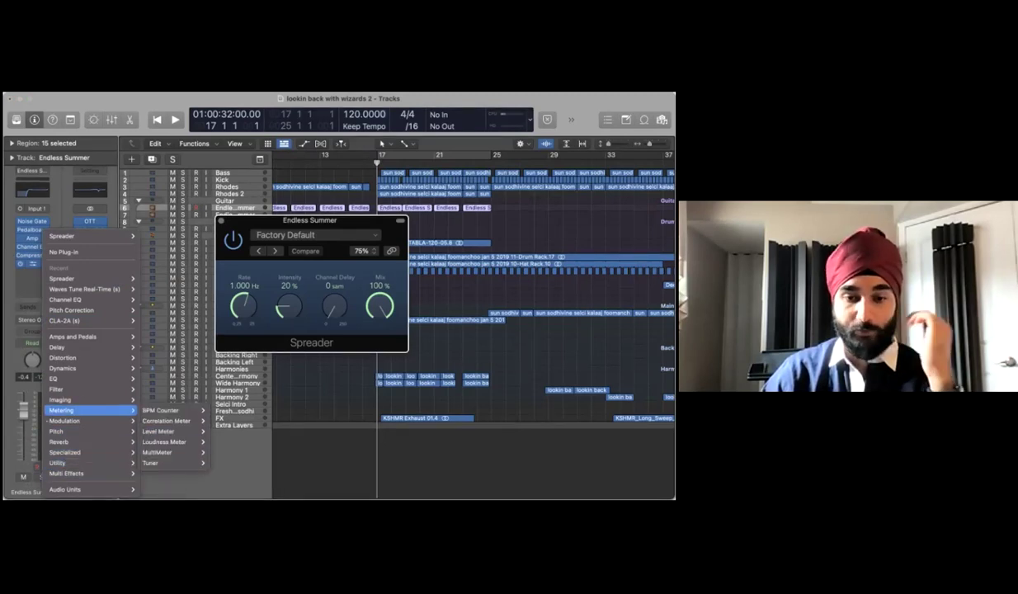
mouse_move(169, 421)
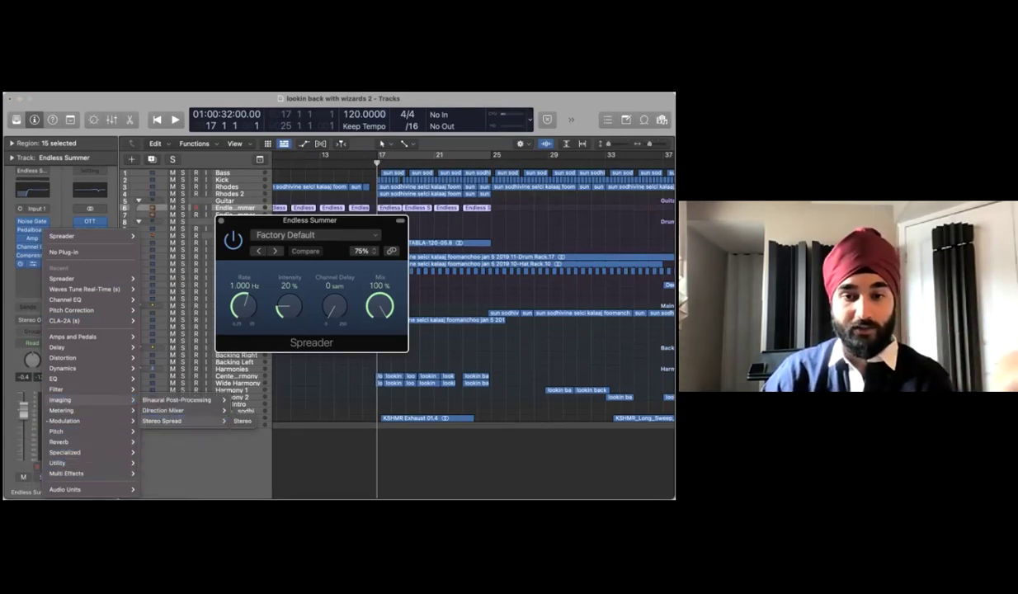
click(242, 421)
drag(168, 212, 159, 212)
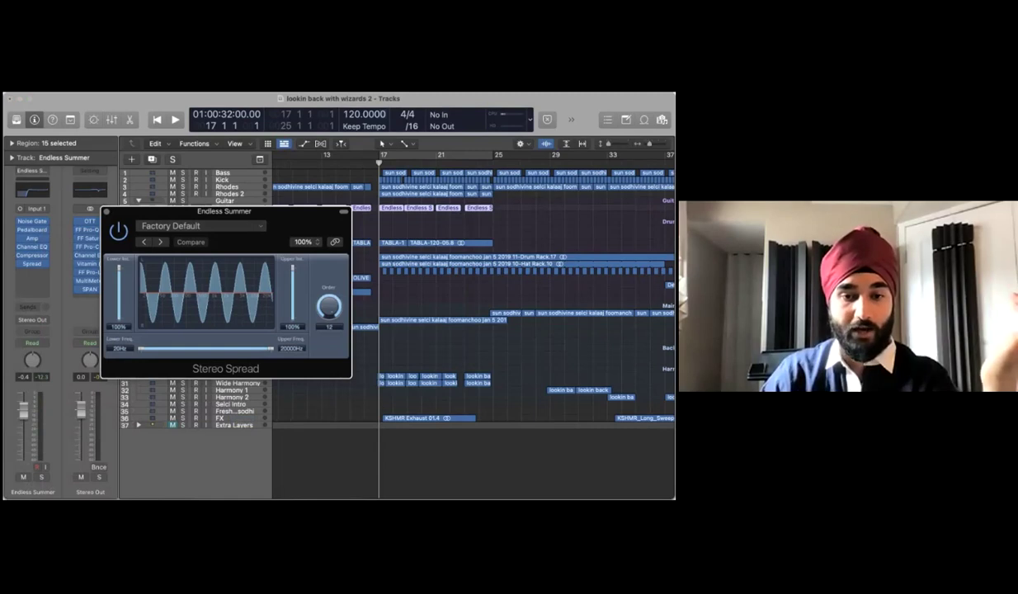
Set Stereo Spread's lower frequency to 780 Hz, lower intensity to 24% and upper intensity to 30%, then close its window
drag(141, 348, 207, 349)
drag(119, 279, 119, 286)
drag(292, 269, 293, 285)
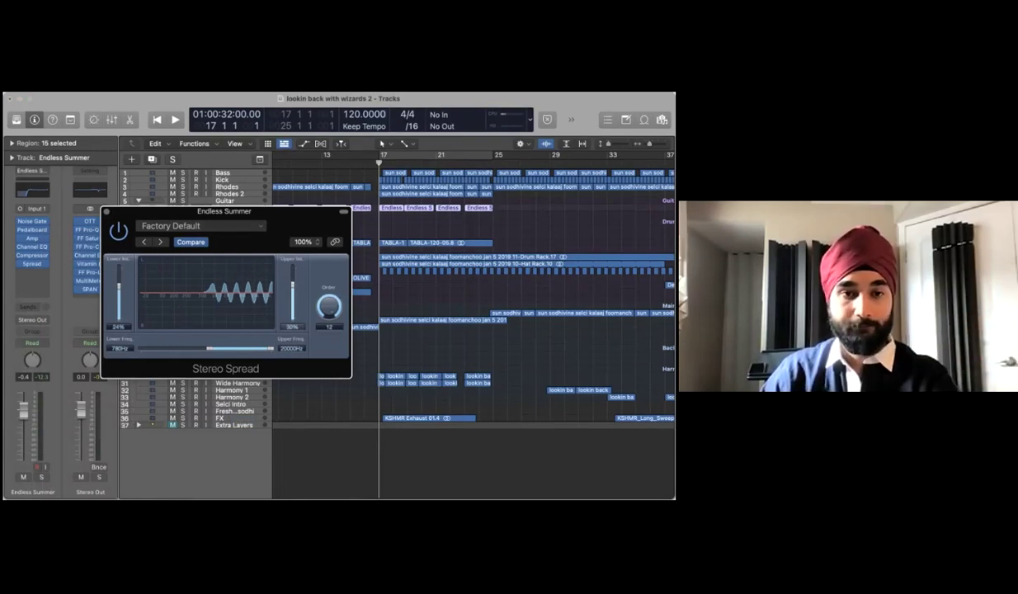
key(super+w)
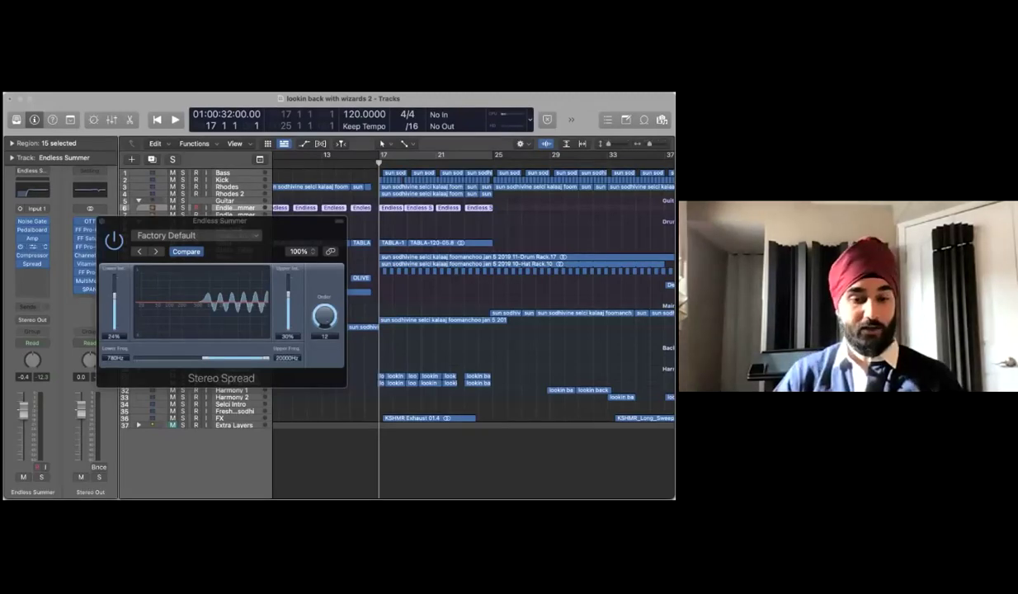
Replace Stereo Spread on the Endless Summer guitar track with the stereo Waves Doubler4 (s) plug-in
click(33, 263)
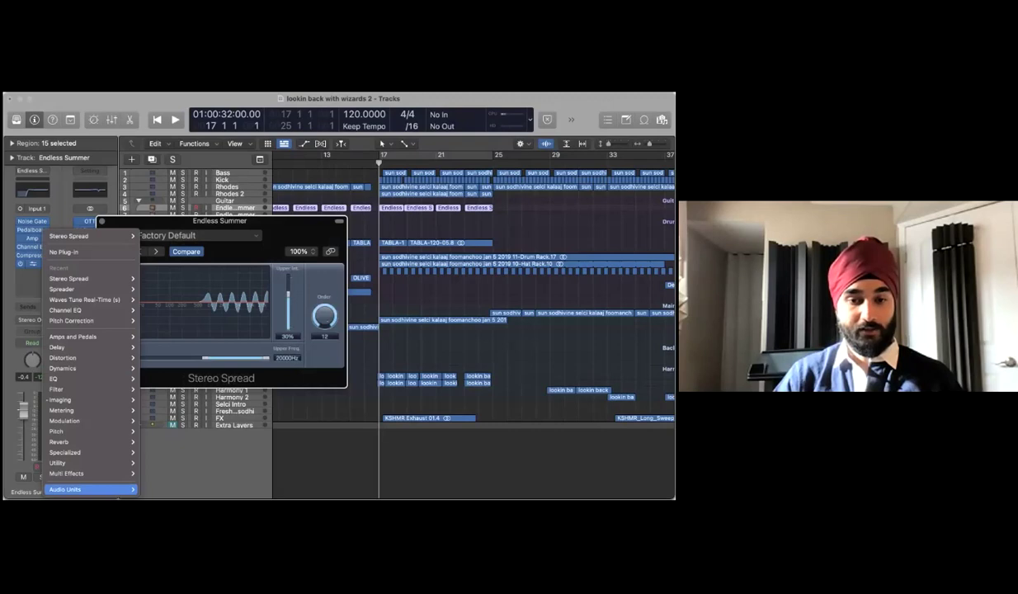
mouse_move(66, 489)
mouse_move(152, 479)
scroll(247, 300, down, 2)
scroll(248, 300, down, 10)
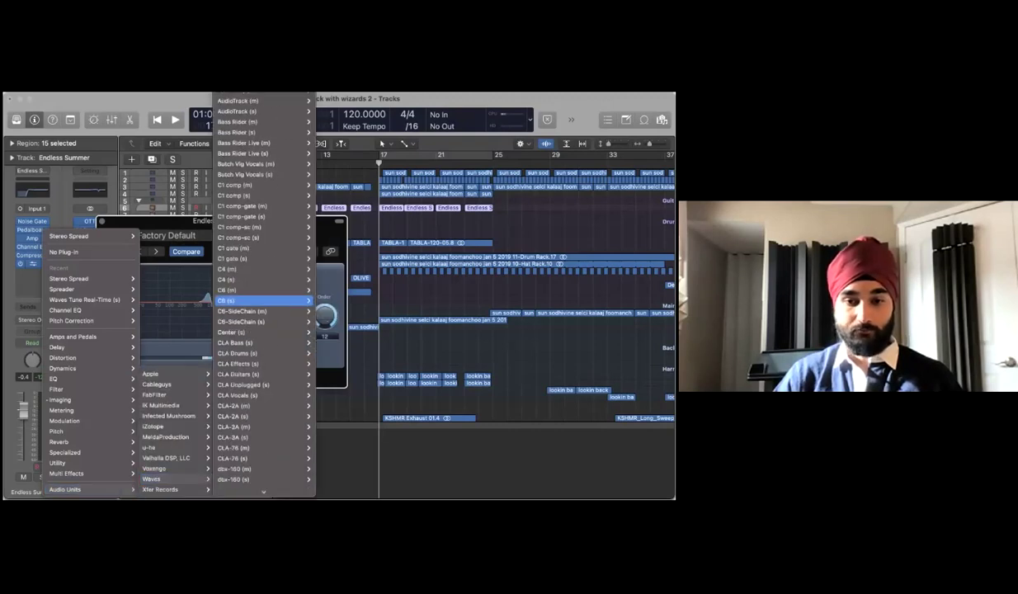
mouse_move(247, 343)
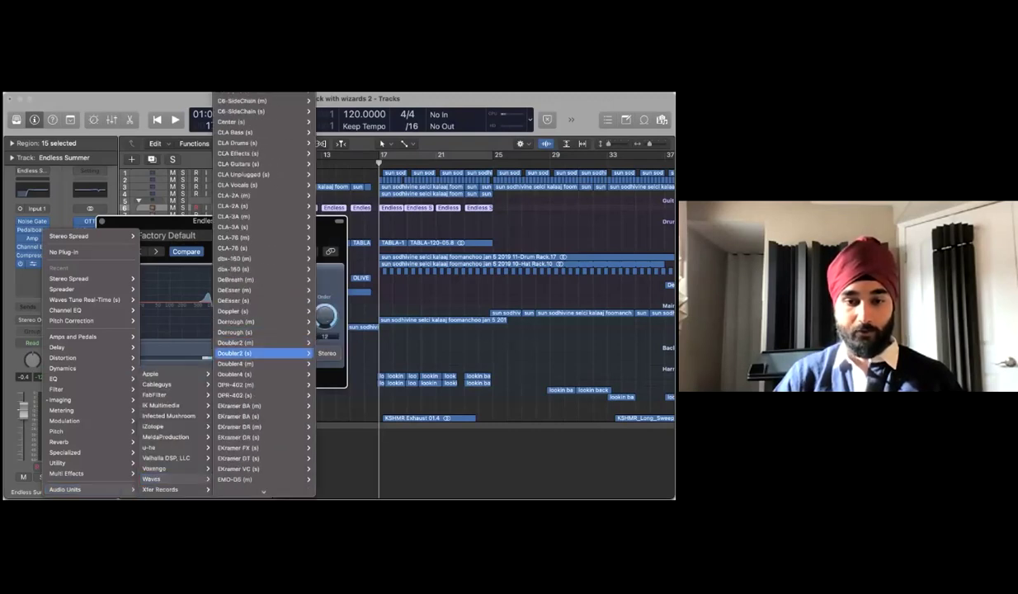
mouse_move(239, 374)
click(327, 373)
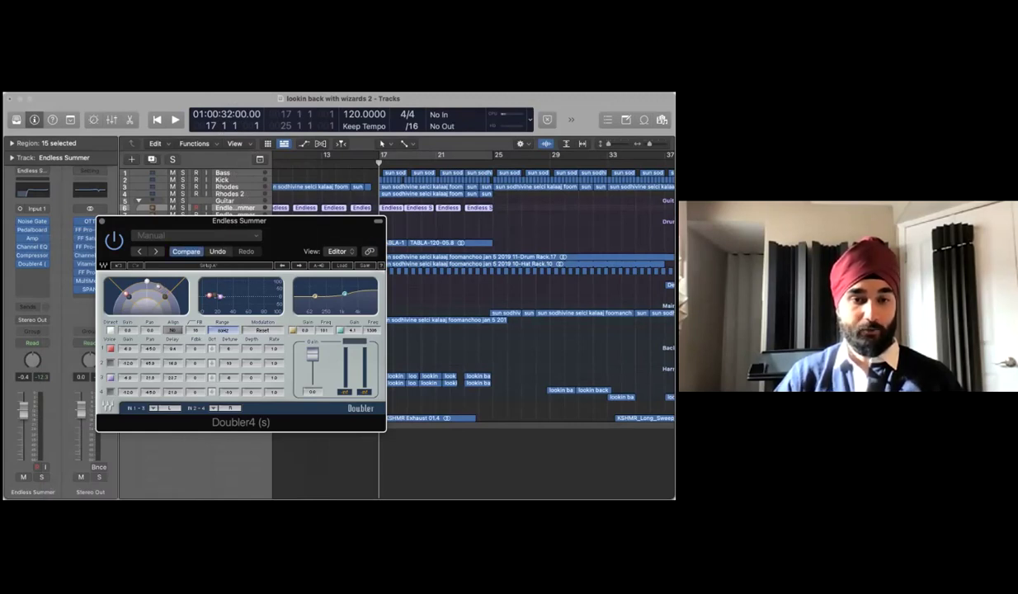
Try repositioning Doubler4's voices in the stereo field and toggling voice 2 on the Endless Summer guitar track
drag(126, 293, 131, 286)
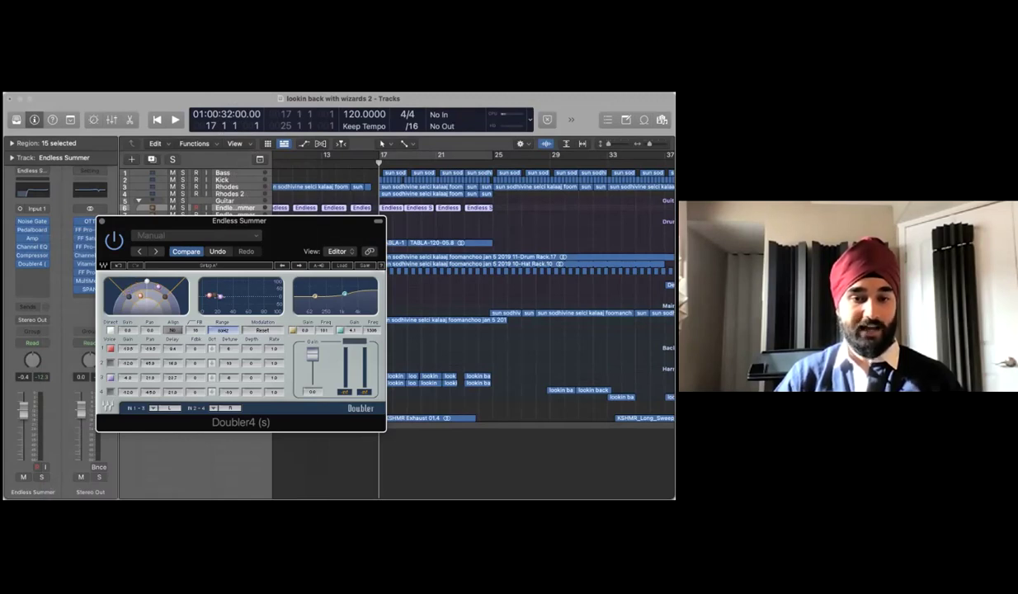
click(111, 363)
drag(157, 292, 125, 277)
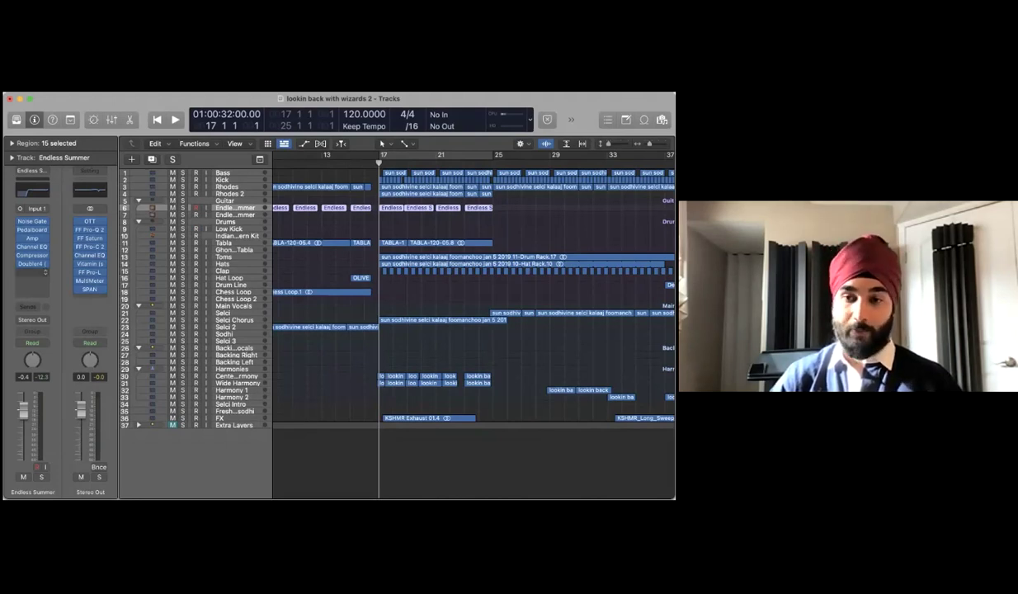
Remove Doubler4 from the Endless Summer guitar track's insert chain
click(37, 263)
click(63, 251)
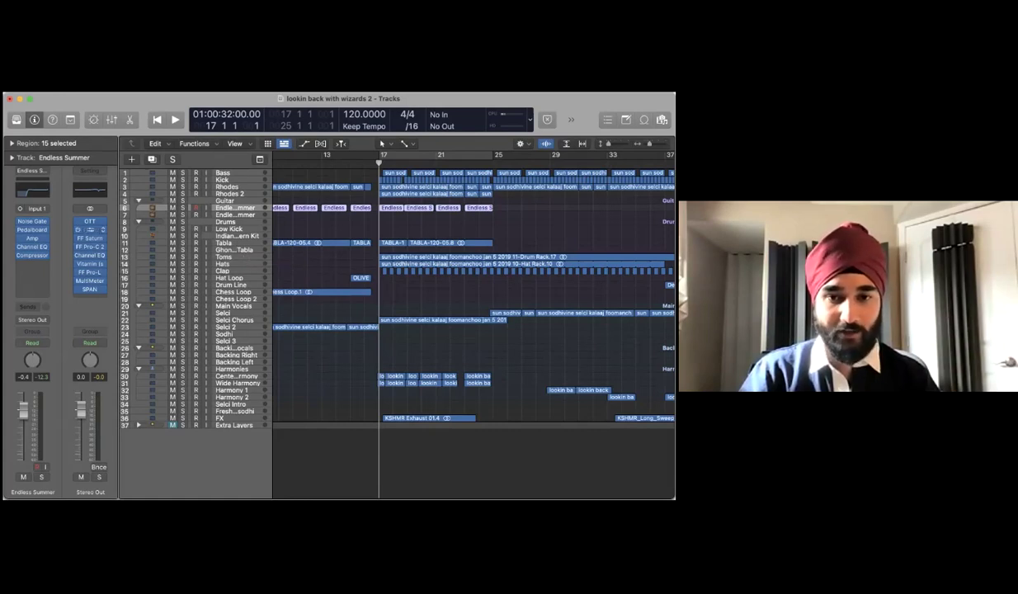
Review the Stereo Out's FF Pro-Q 2, FF Pro-C 2, Channel EQ and Vitamin settings, closing their windows at the end
click(90, 229)
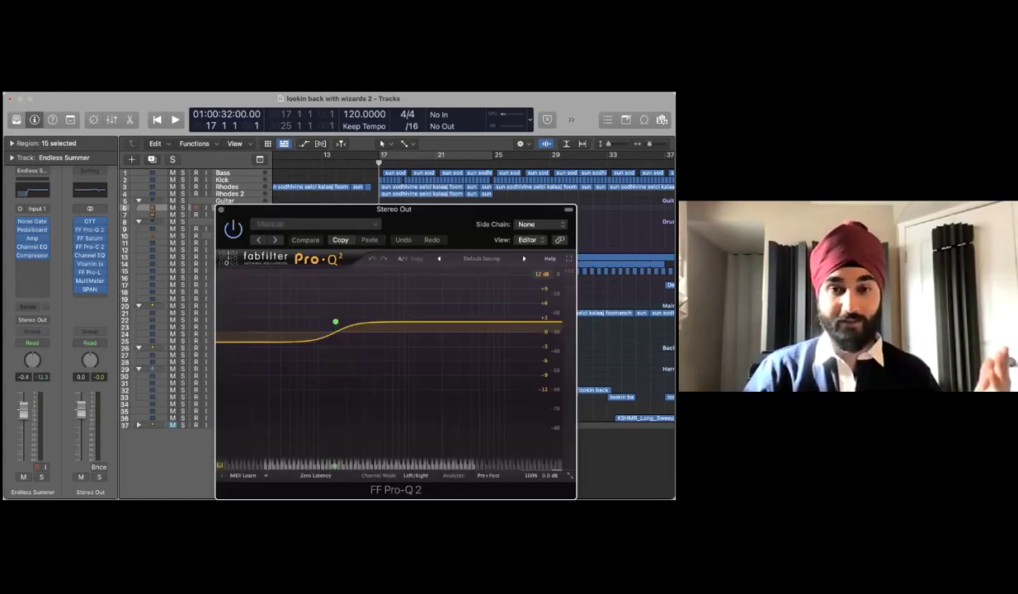
mouse_move(335, 321)
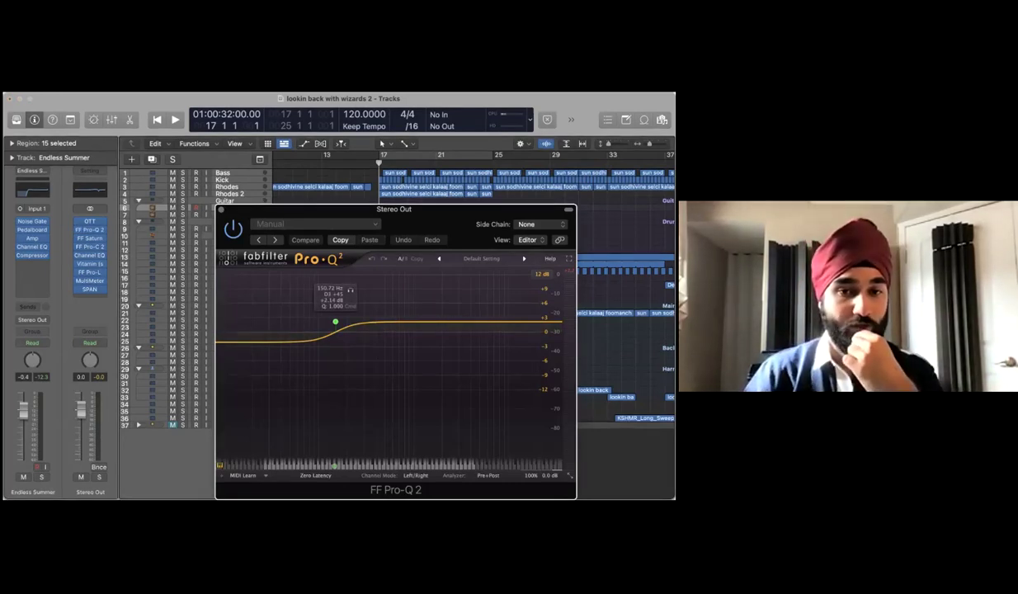
click(90, 246)
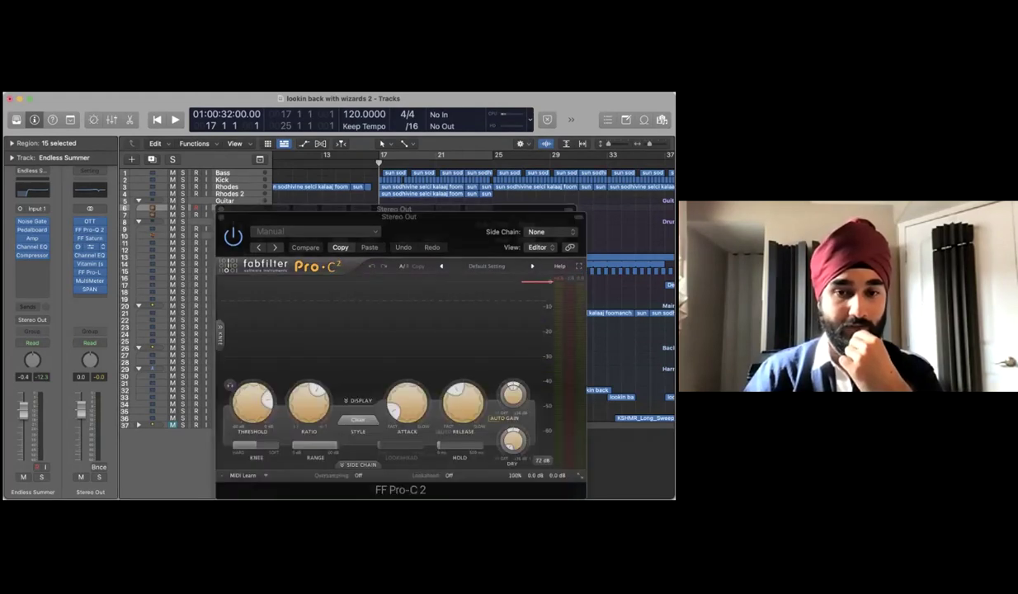
click(89, 255)
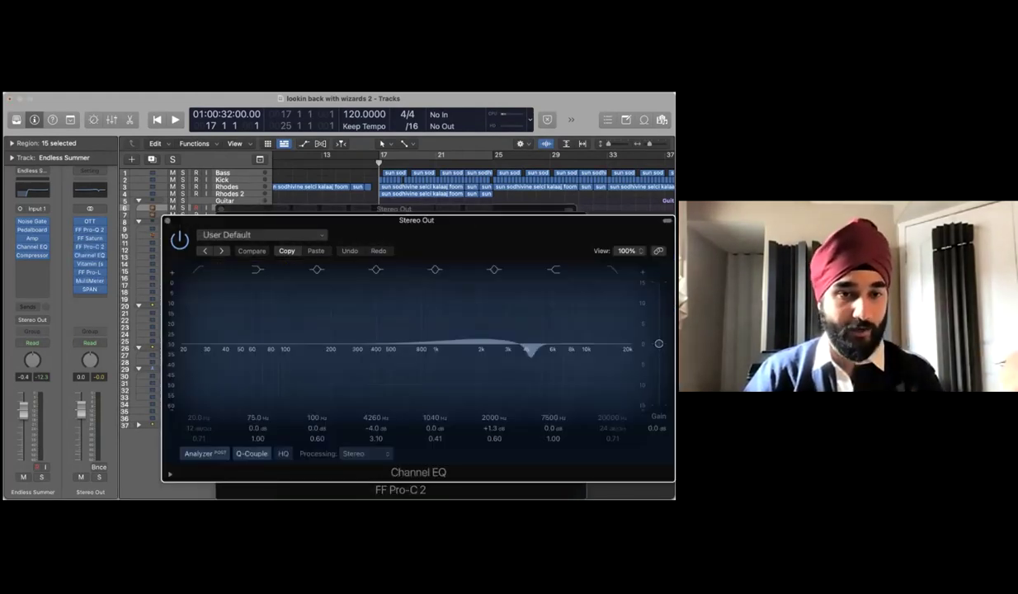
click(168, 220)
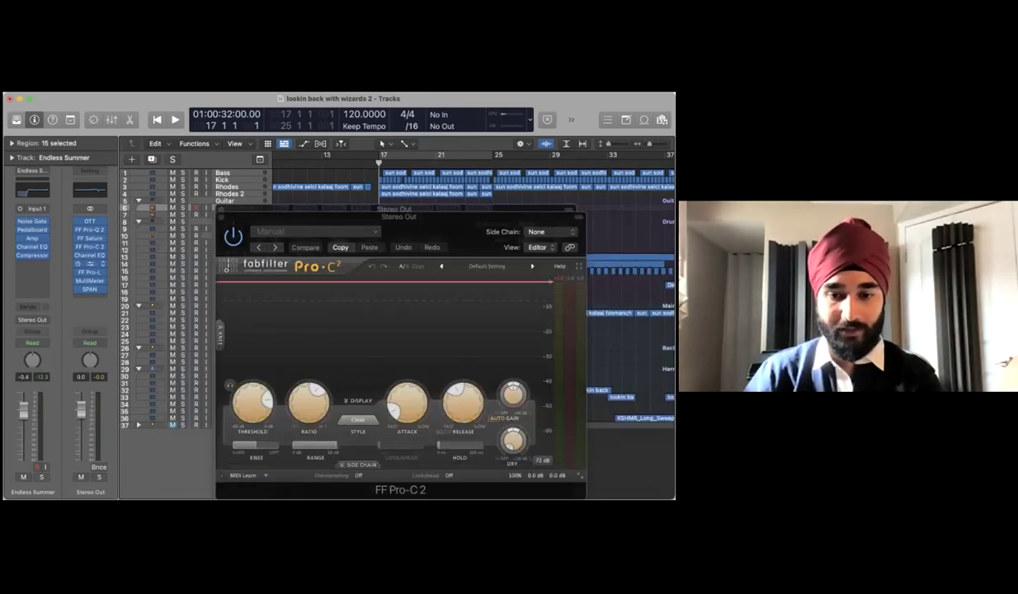
click(90, 263)
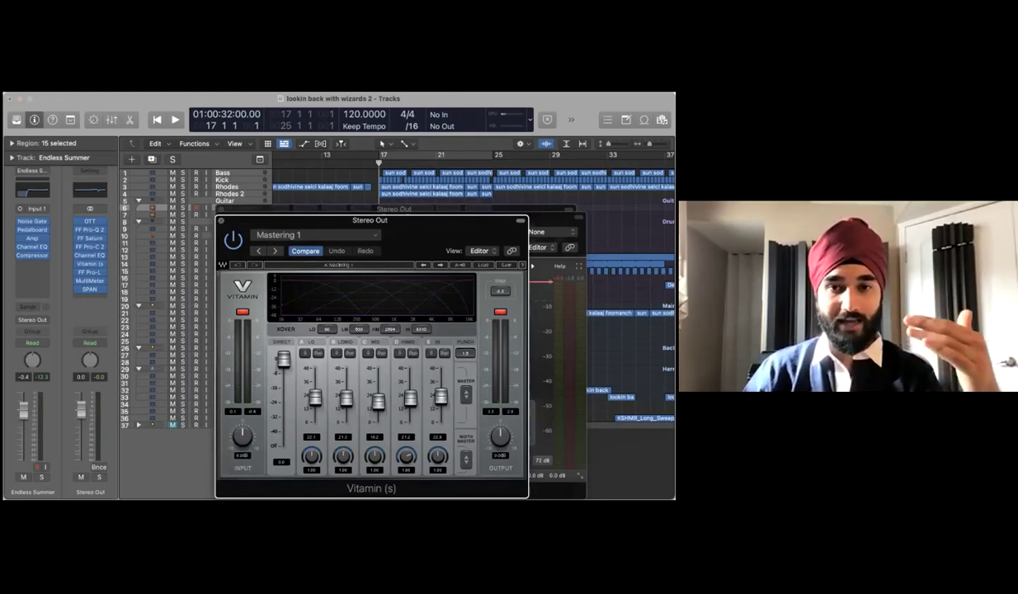
click(221, 221)
key(super+w)
key(super+w)
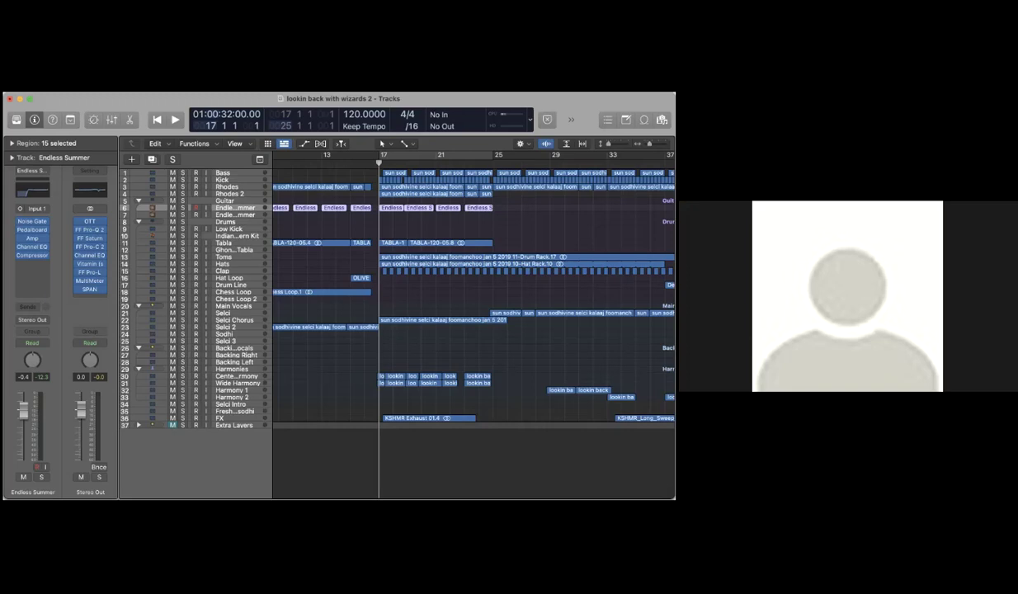
Play the song from bar 5 with the Stereo Out's SPAN analyzer open
scroll(474, 331, down, 1)
scroll(473, 330, down, 5)
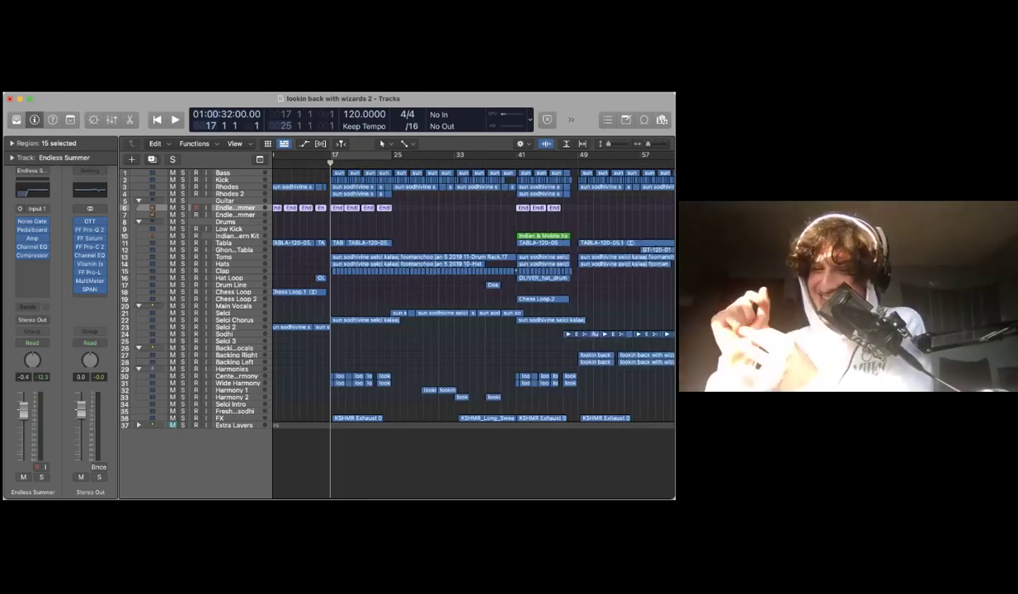
scroll(474, 297, left, 5)
drag(411, 163, 301, 163)
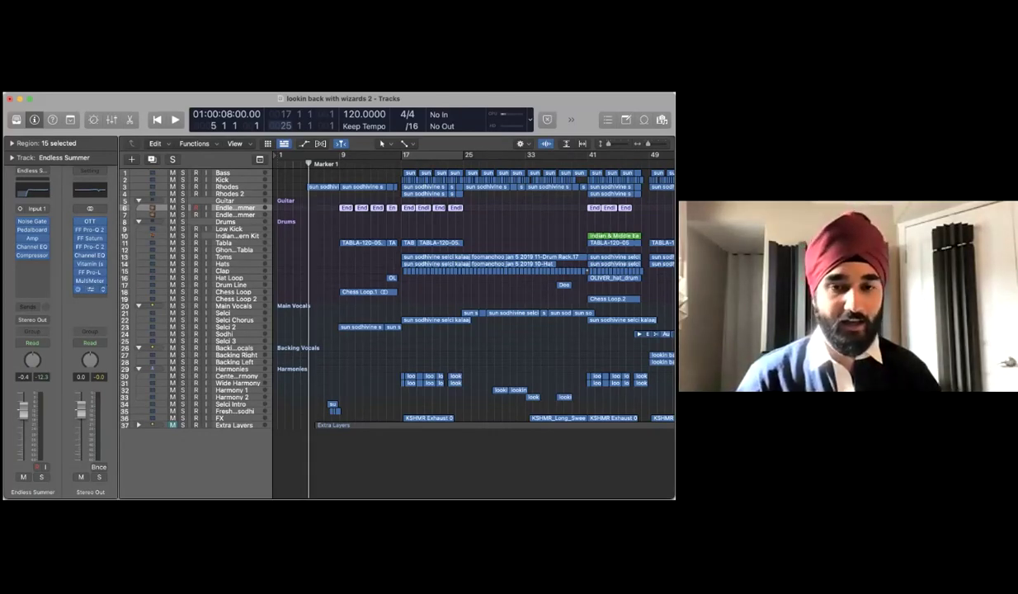
click(89, 289)
drag(275, 205, 447, 168)
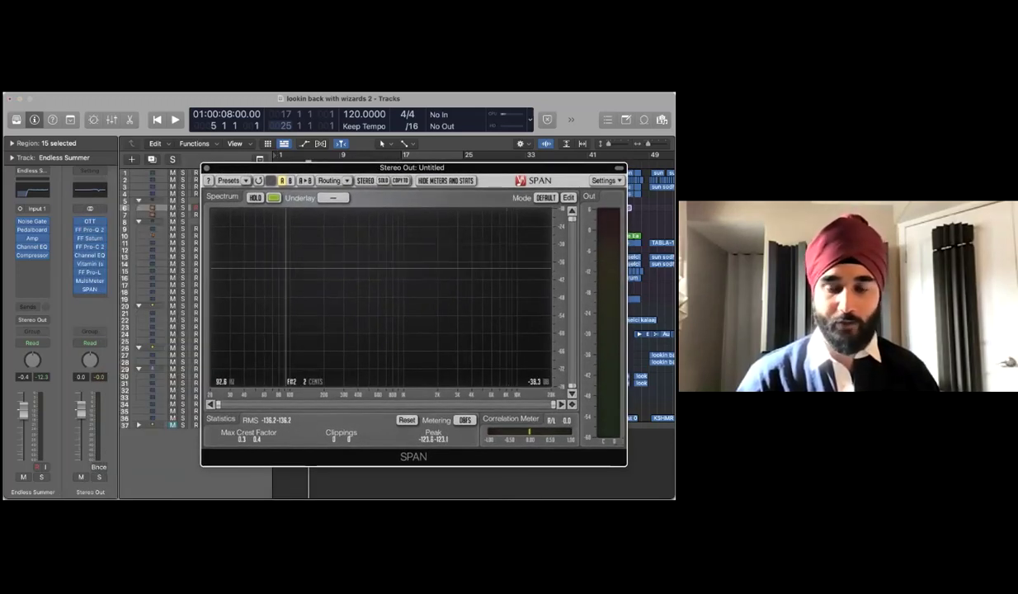
drag(447, 167, 429, 198)
key(space)
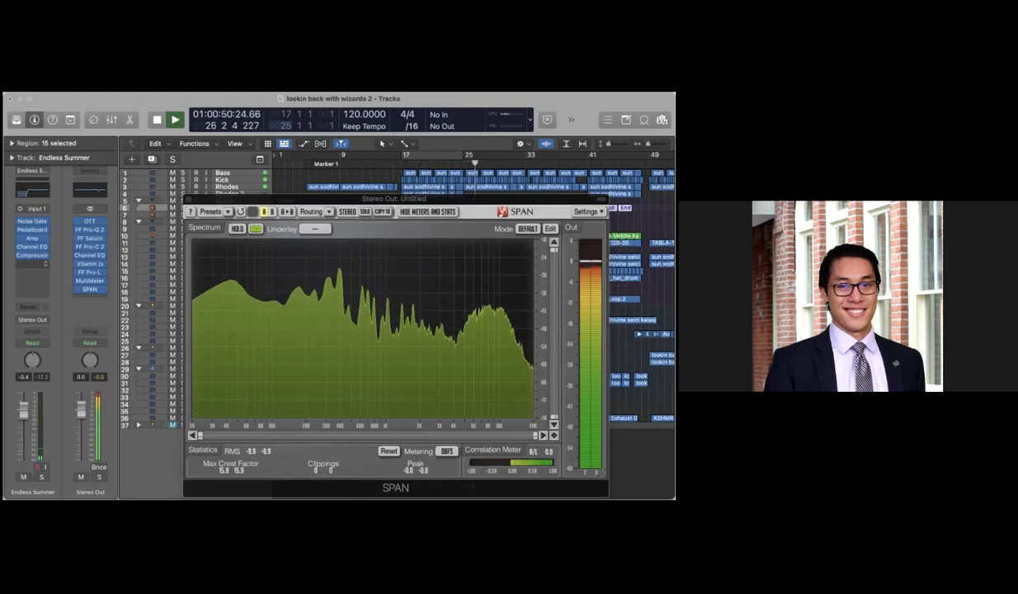
Open the Stereo Out's MultiMeter goniometer and arrange it beside SPAN to examine the mix's stereo image during playback
click(90, 281)
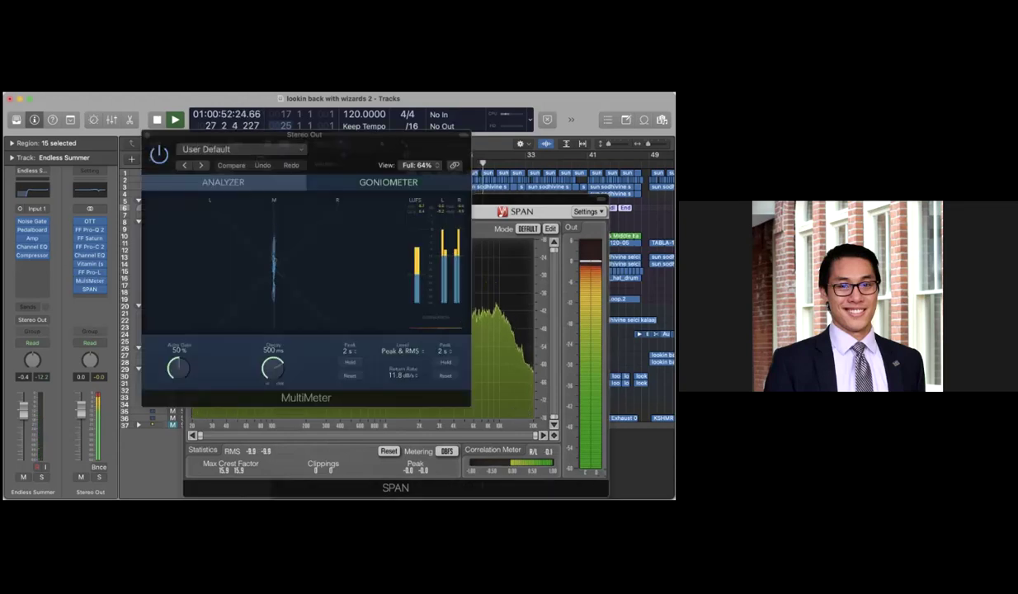
drag(304, 134, 168, 202)
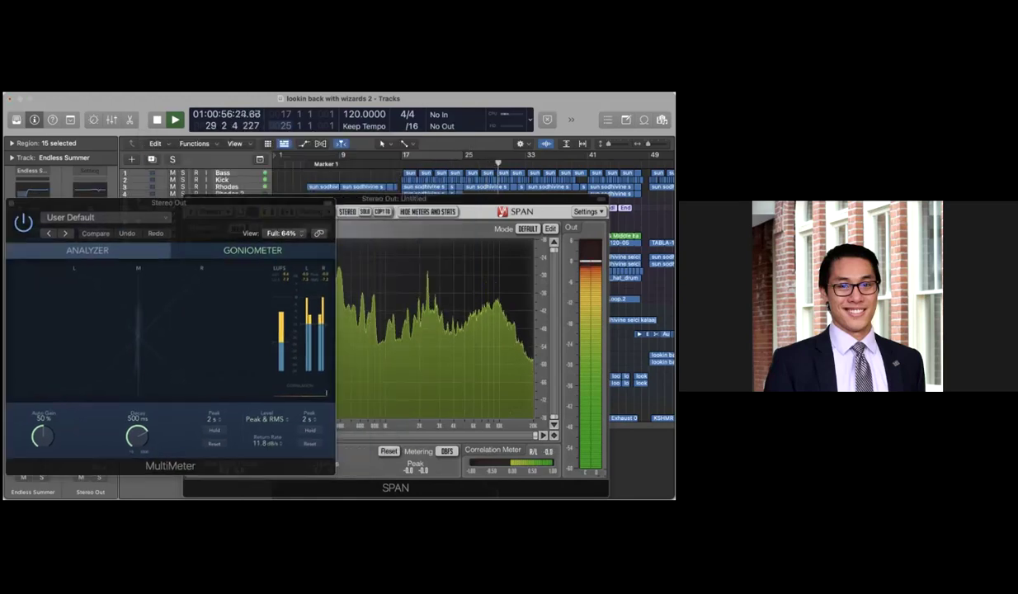
drag(462, 199, 520, 171)
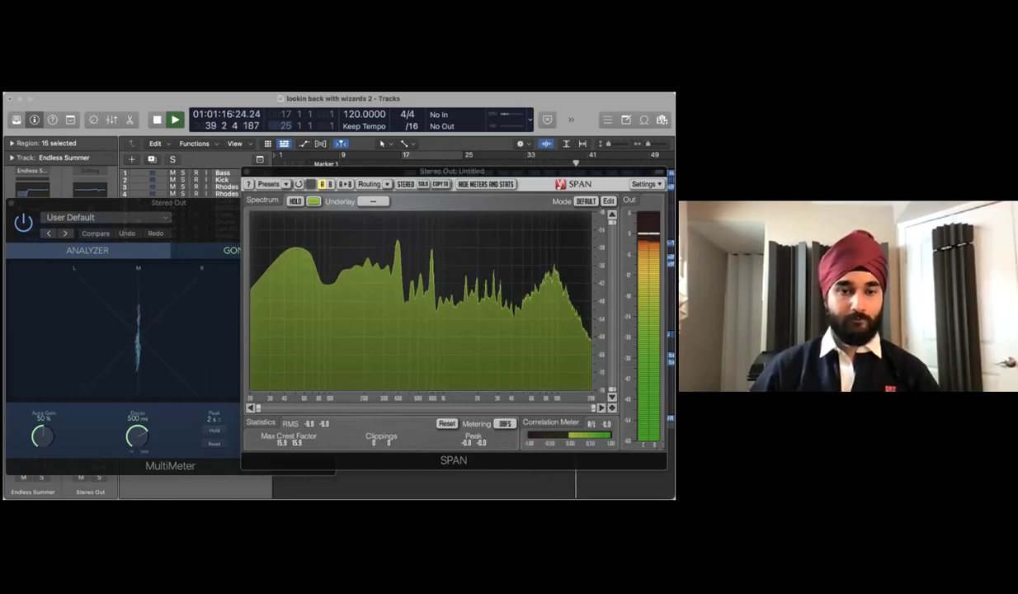
click(138, 333)
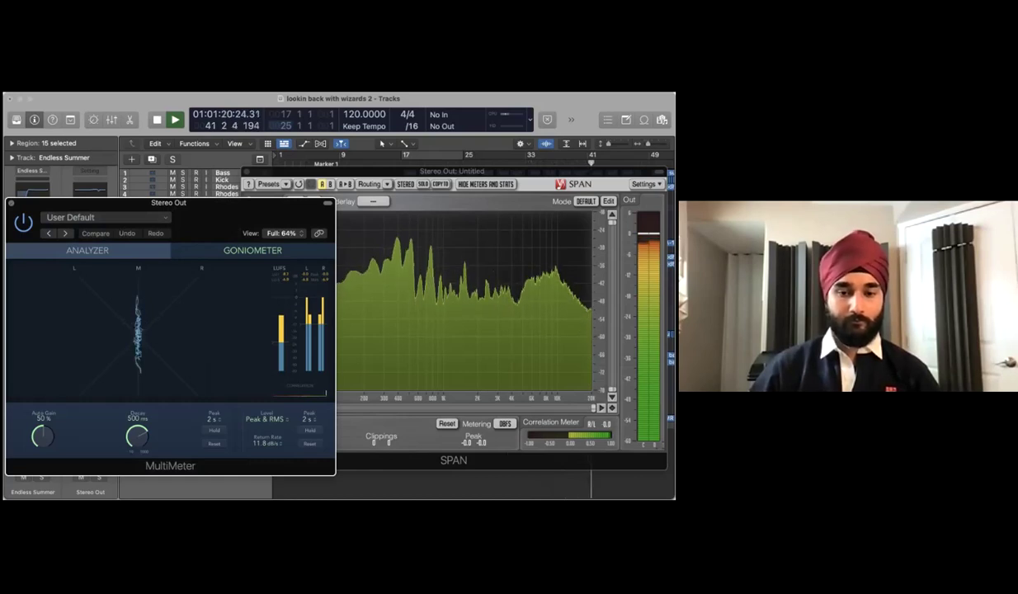
Set MultiMeter's return rate to 30 dB/s, then close its window and bypass the plug-in
click(267, 443)
click(258, 452)
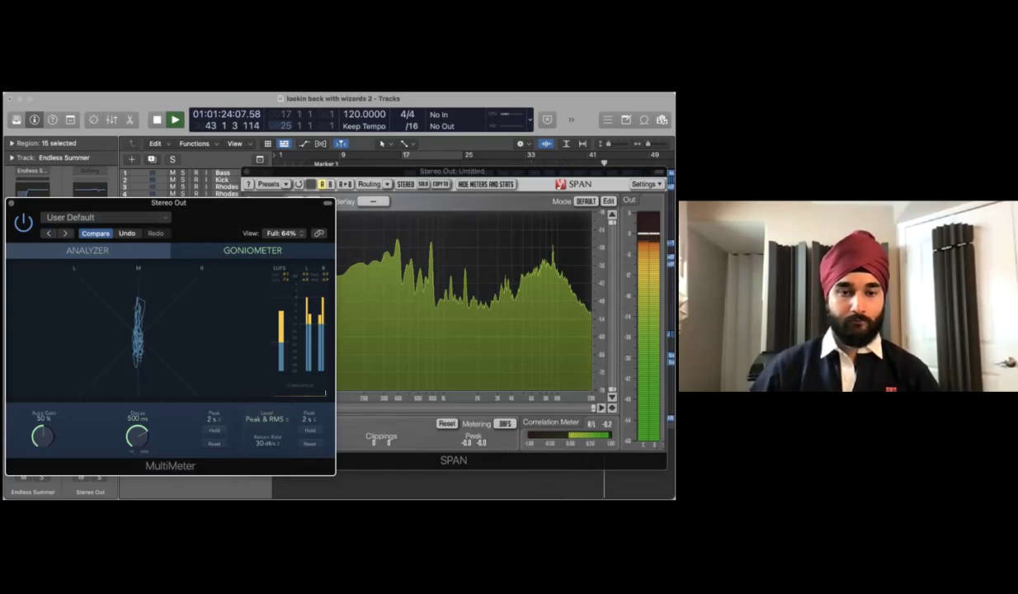
key(super+w)
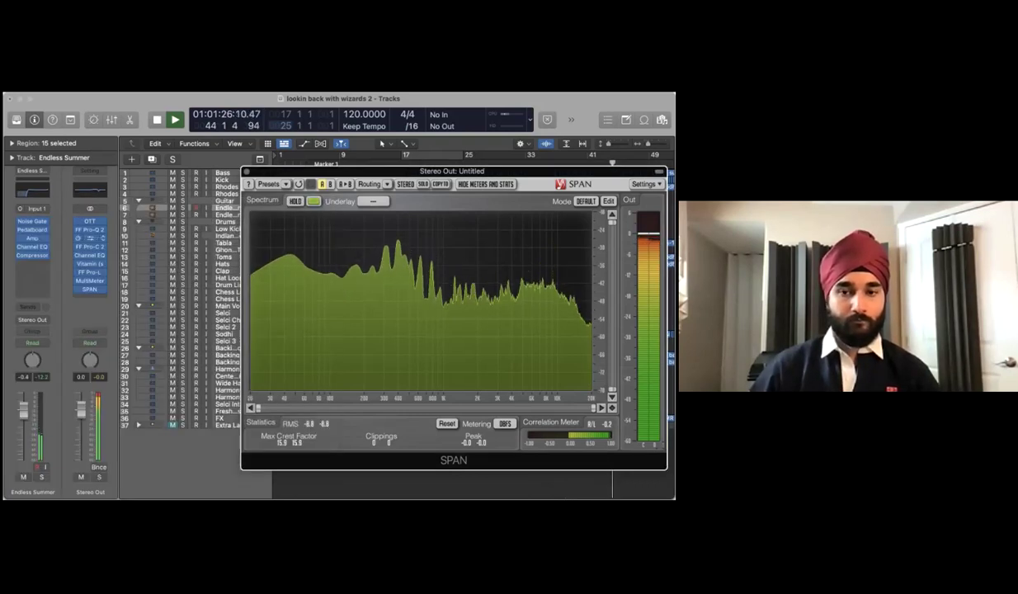
click(90, 281)
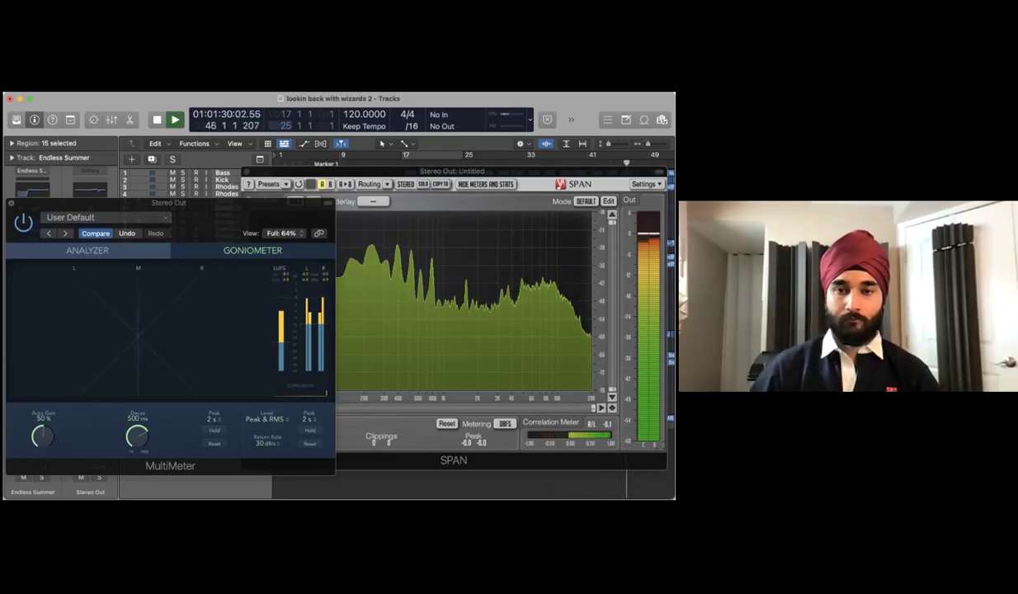
key(super+w)
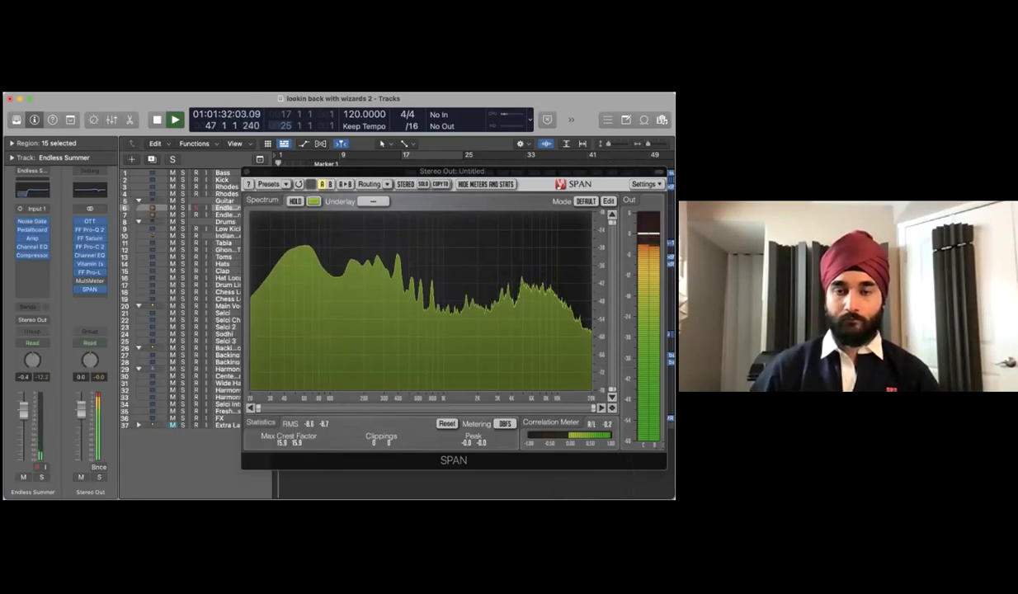
Examine the limiting in the Stereo Out's FF Pro-L alongside SPAN during playback, then close Pro-L
drag(453, 171, 411, 171)
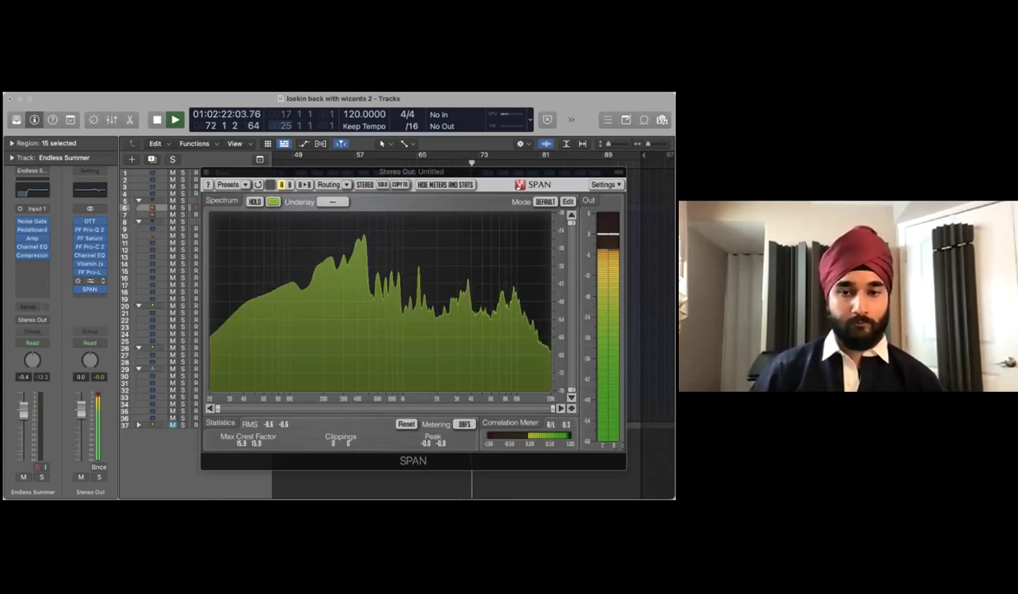
click(90, 272)
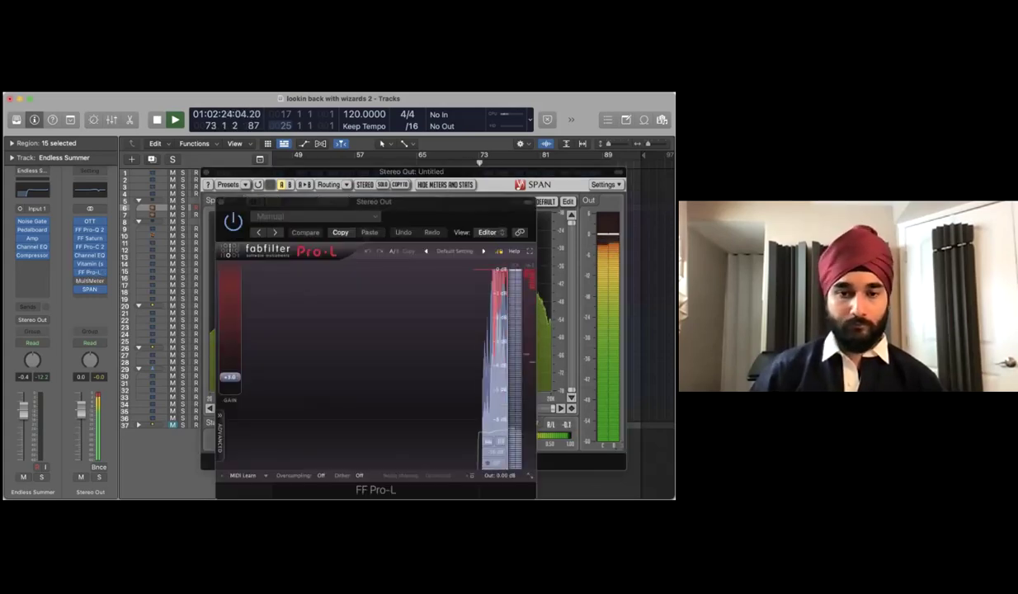
drag(295, 201, 186, 201)
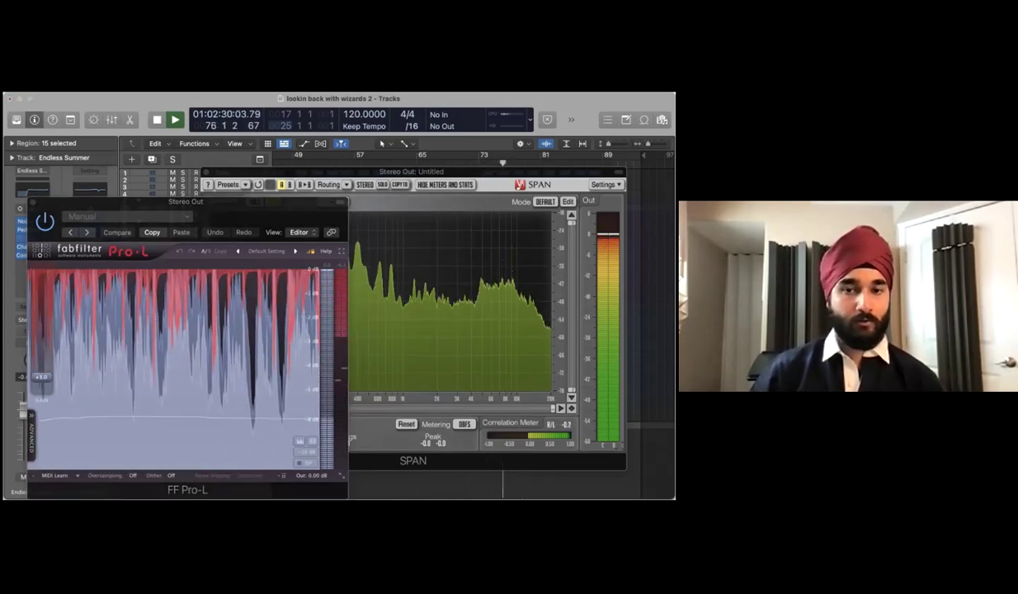
drag(186, 202, 164, 202)
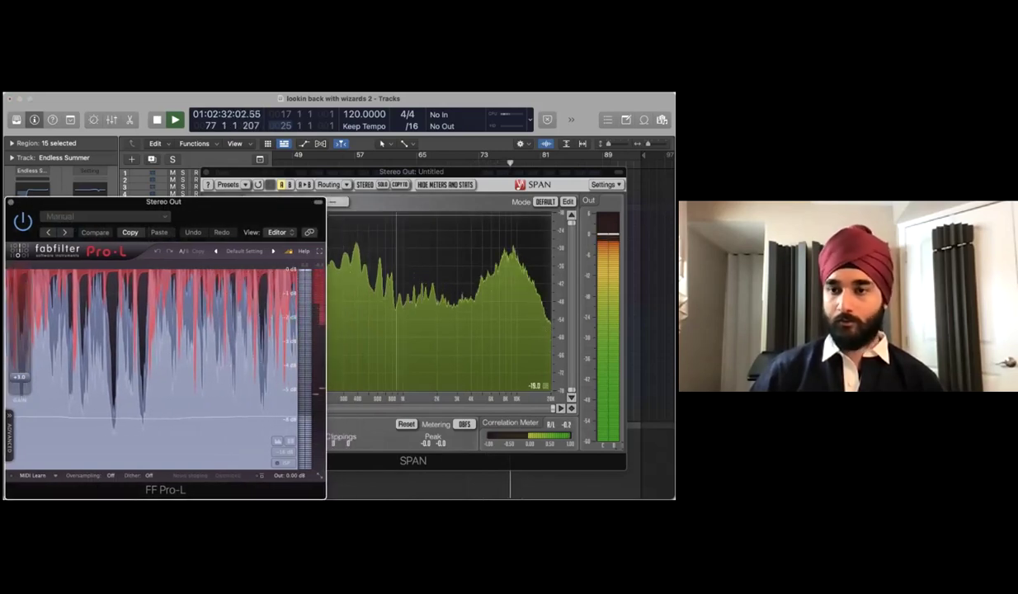
click(411, 171)
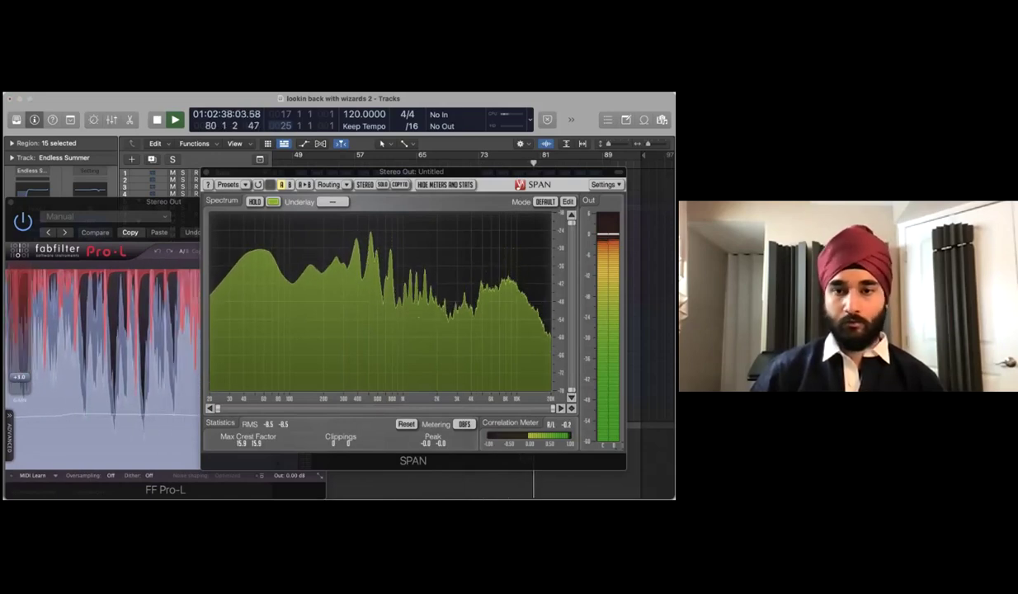
click(163, 201)
key(super+w)
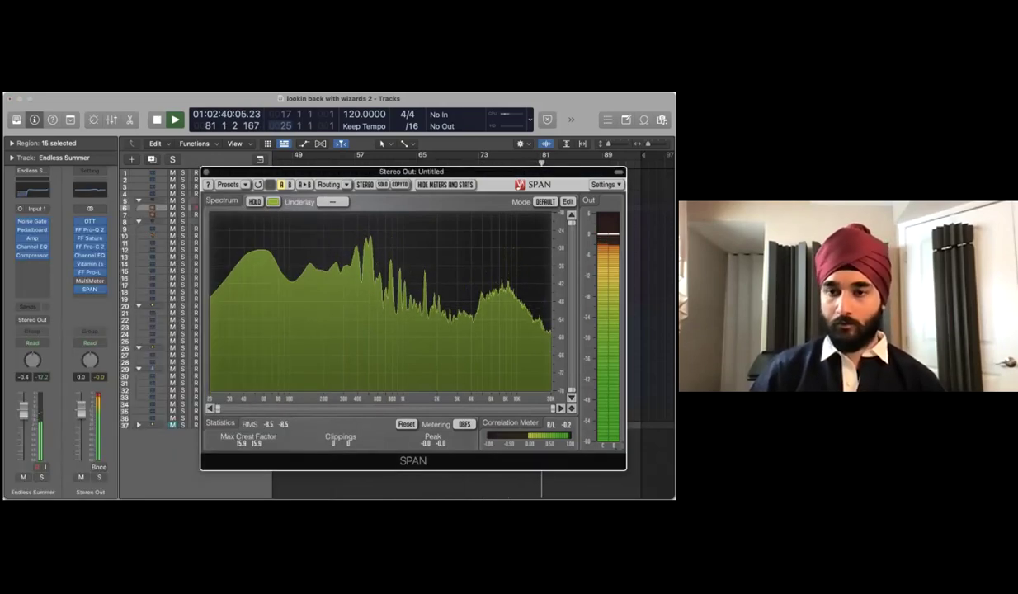
Watch SPAN's spectrum through the song's final section, move its window clear of the last regions and stop playback
mouse_move(412, 172)
mouse_down()
mouse_move(320, 162)
mouse_move(402, 163)
mouse_up()
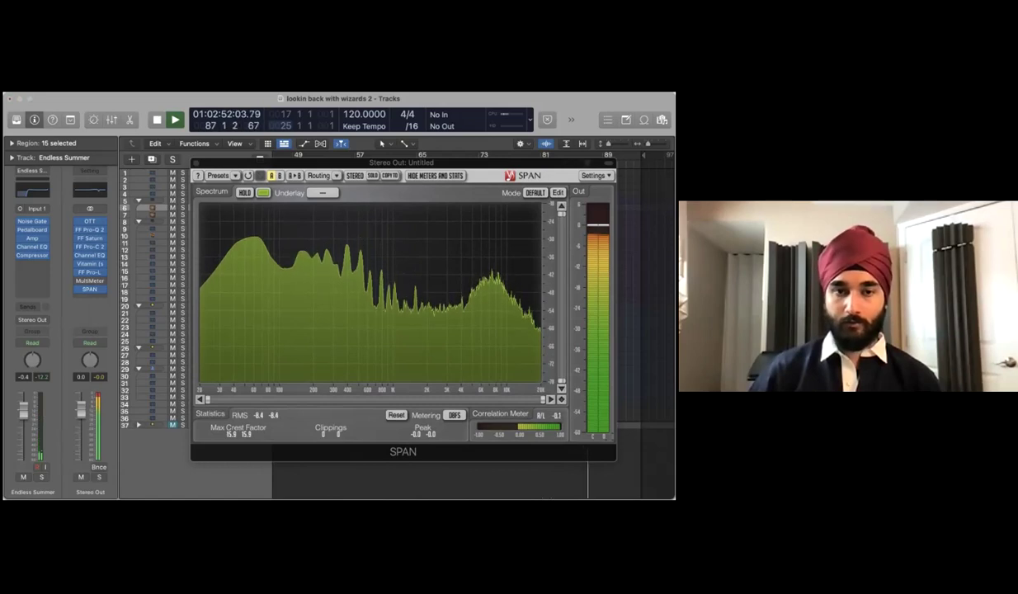
drag(403, 163, 340, 178)
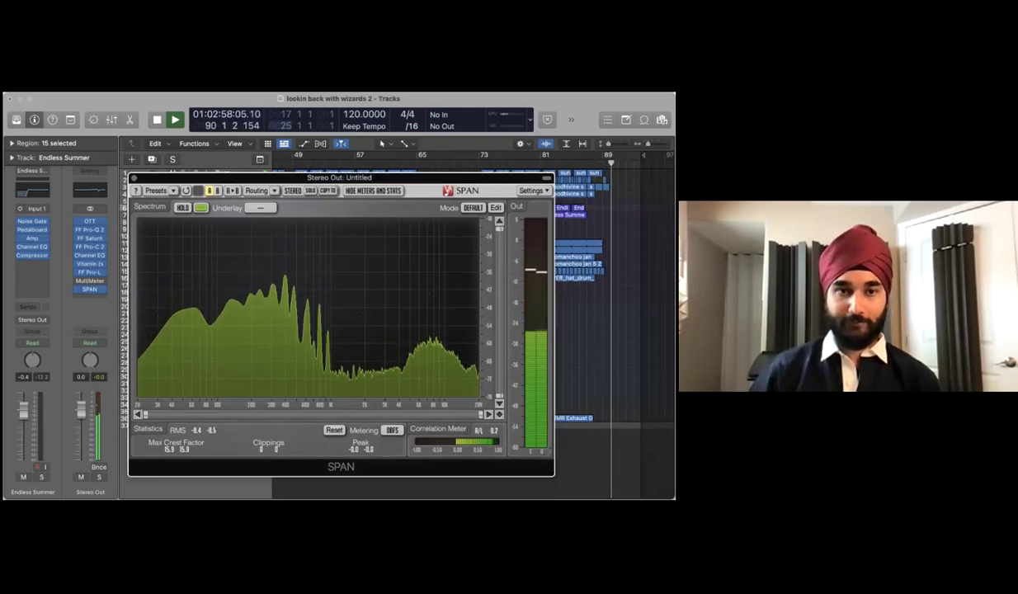
key(space)
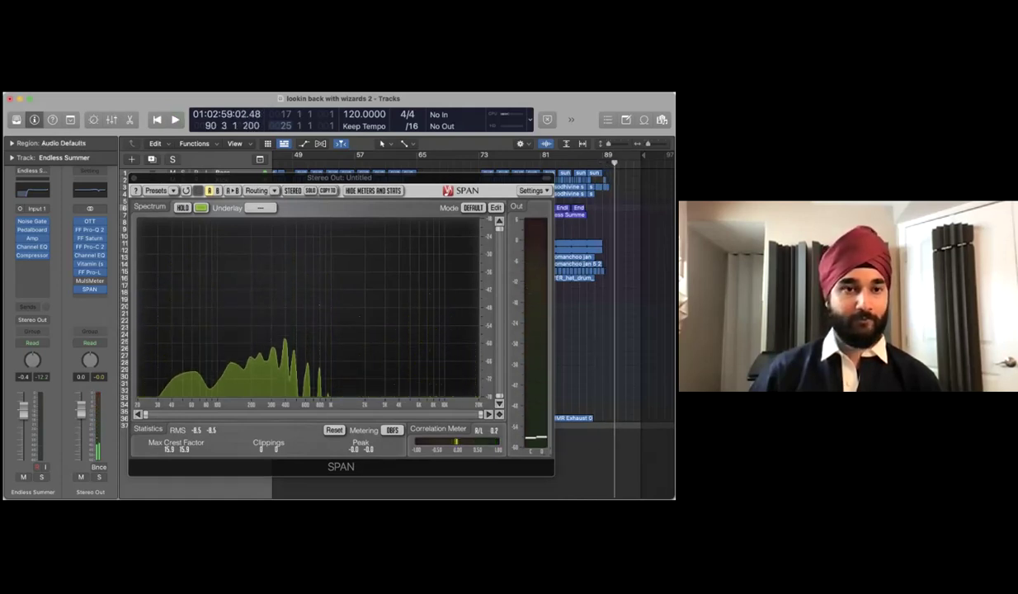